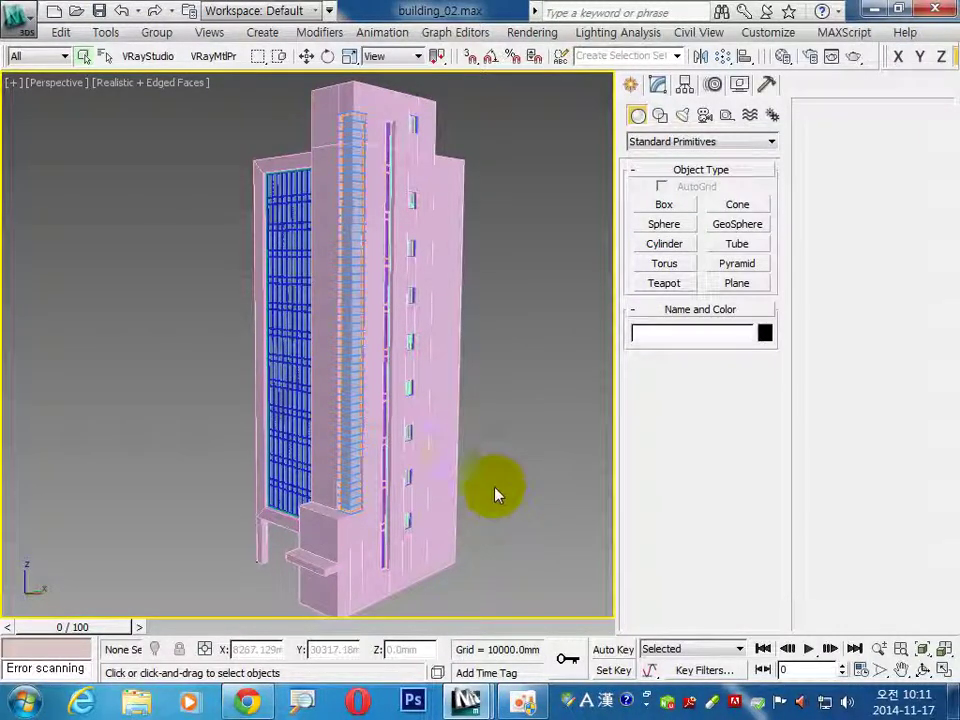
- Orbit the building_02 reference tower in the Perspective view to another angle
mouse_move(407, 445)
middle_mouse_down("alt")
mouse_move(432, 447)
mouse_move(364, 428)
mouse_move(456, 424)
mouse_move(396, 433)
middle_mouse_up("alt")
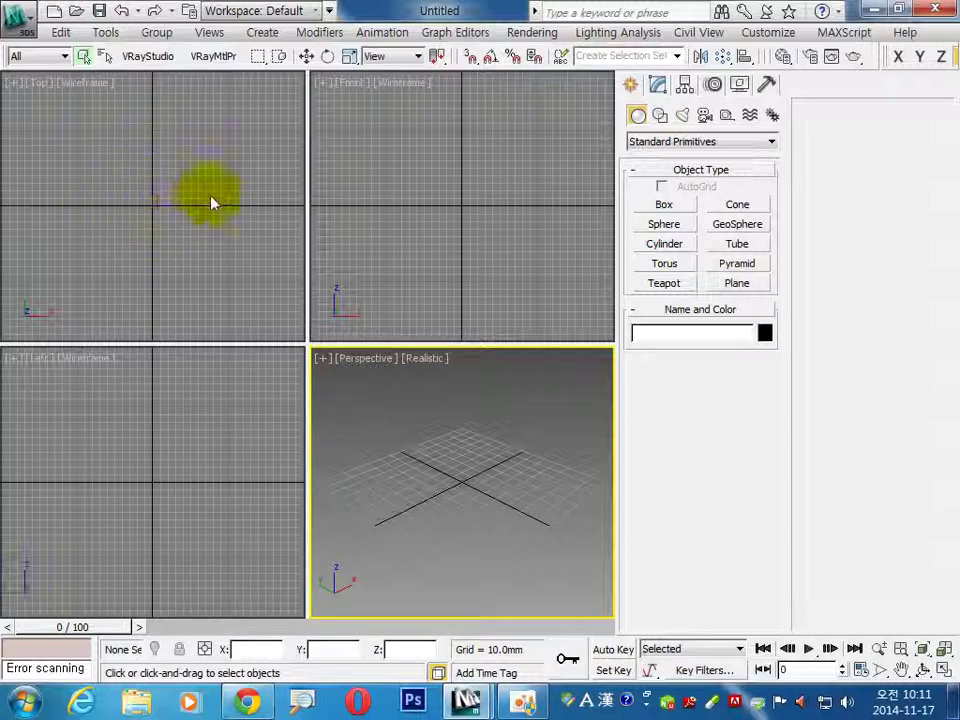
- Draw Box001 in the Top view and set Length 13500, Width 13500, Height 38000 mm
middle_click_drag(212, 203, 154, 262)
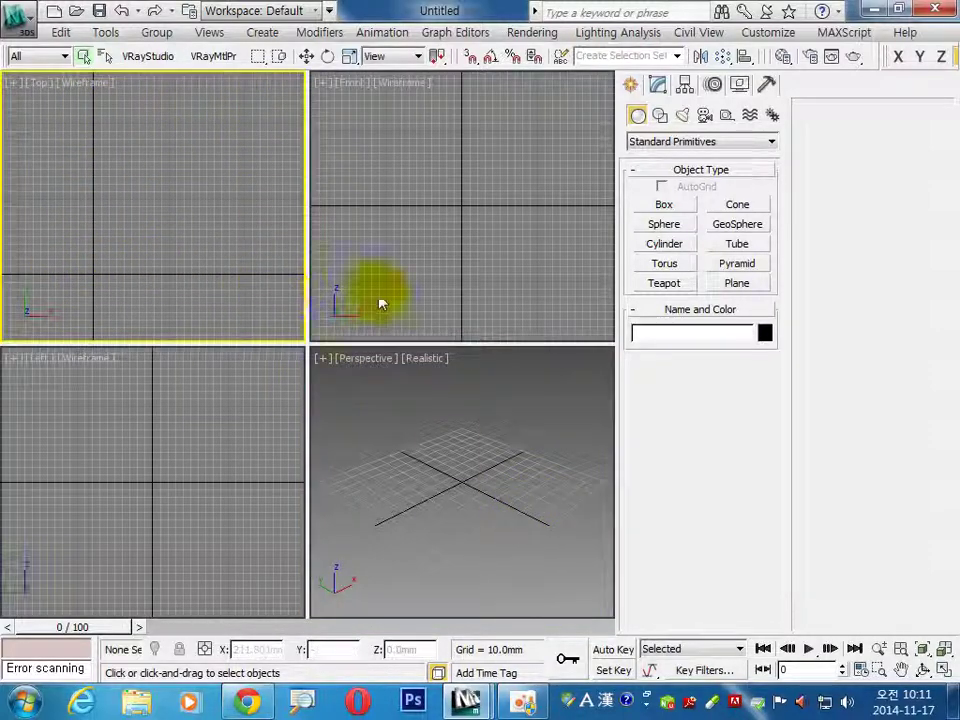
left_click(664, 206)
left_click_drag(92, 270, 270, 182)
left_click(266, 93)
type("13500")
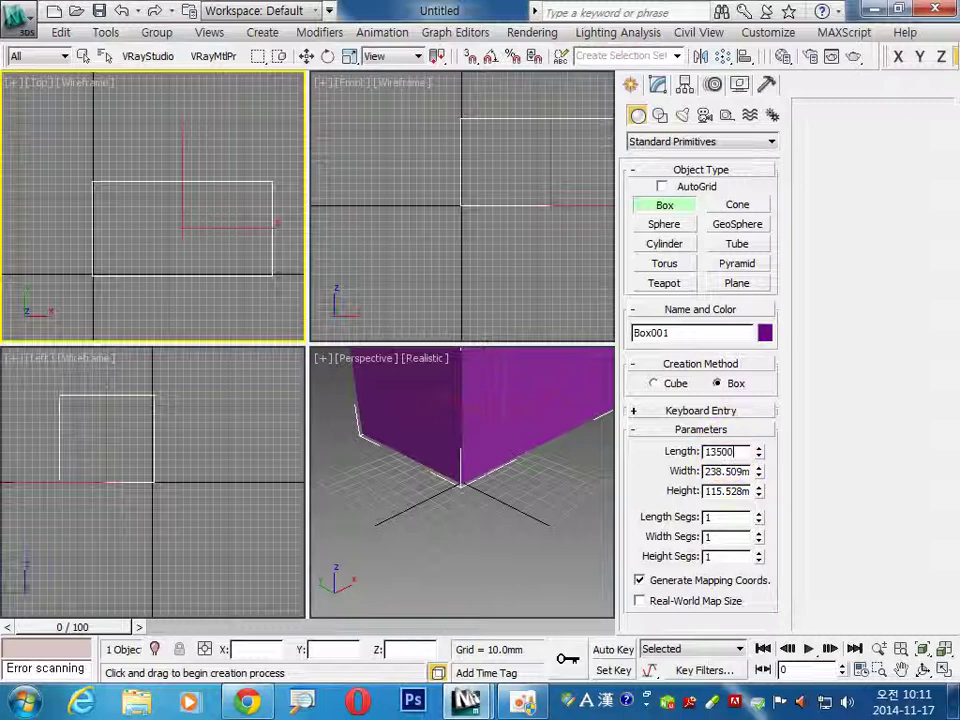
key("Tab")
type("135")
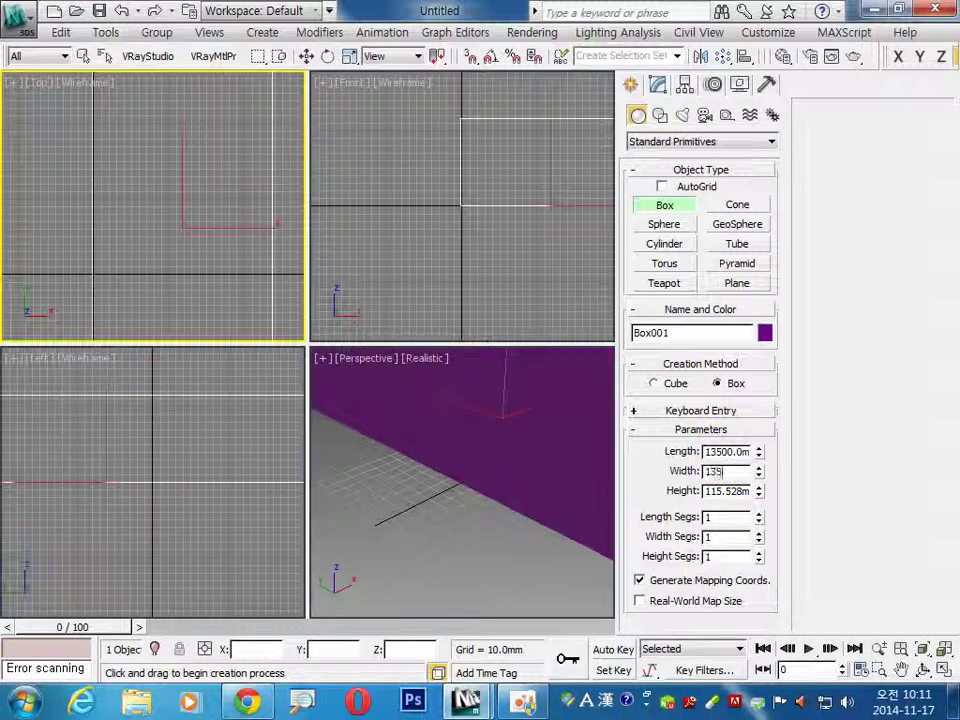
key("Tab")
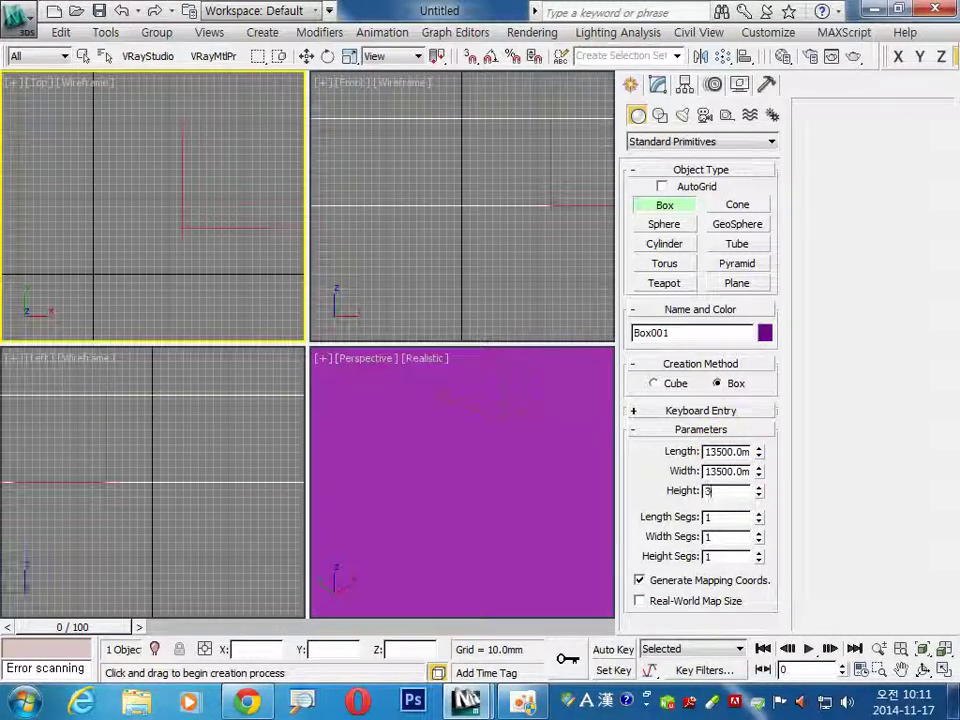
key("Return")
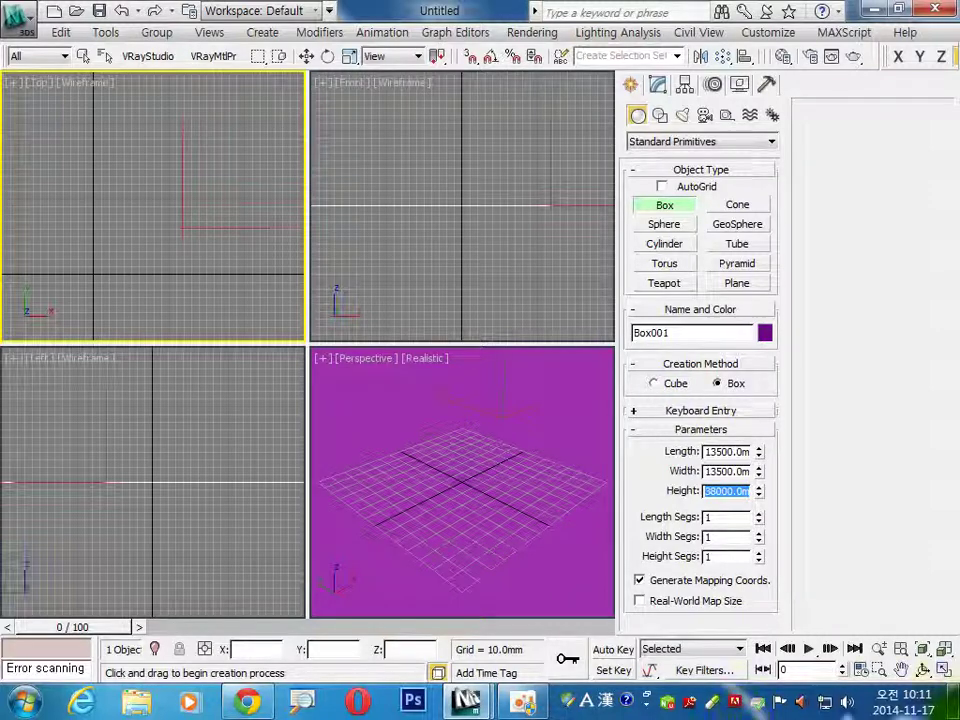
left_click(943, 649)
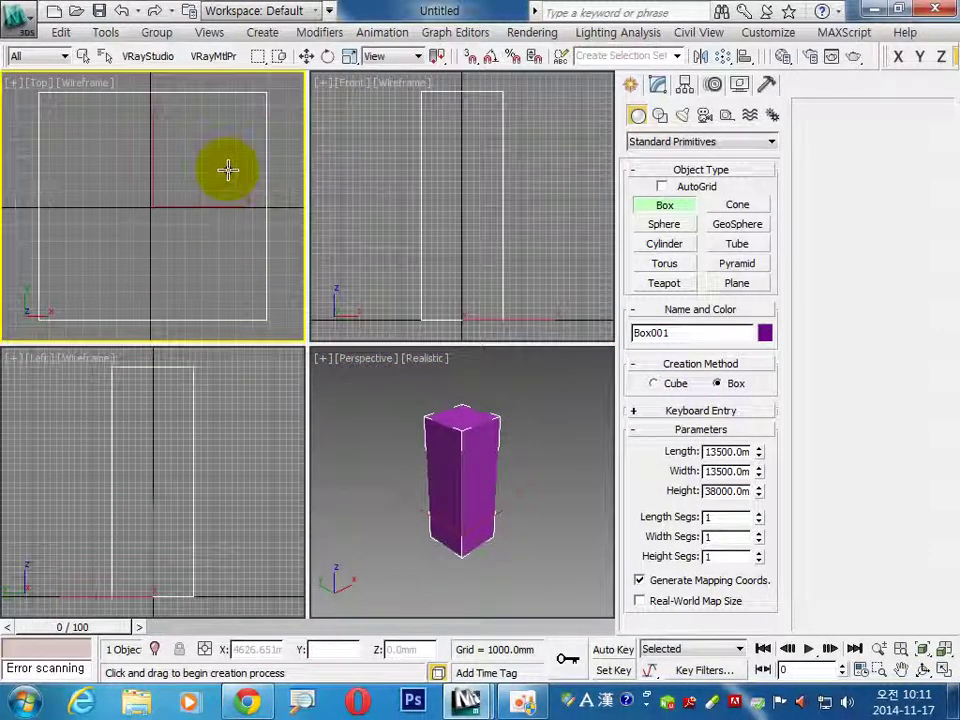
- Position Box001 at X 6750, Y 6750, Z 0 mm using Move Transform Type-In
right_click(308, 56)
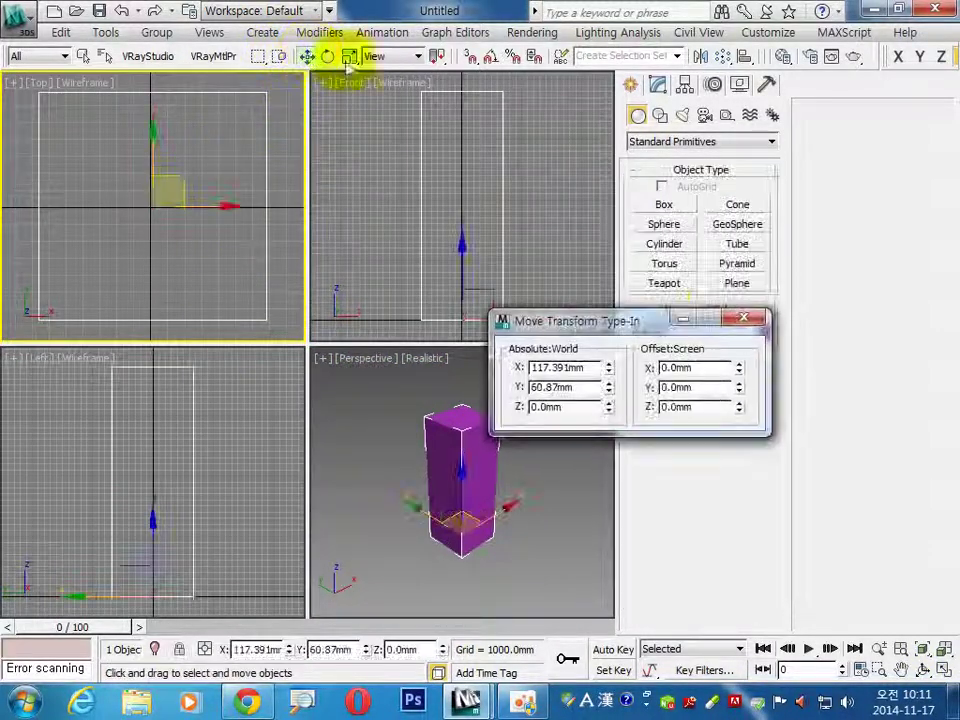
double_click(600, 367)
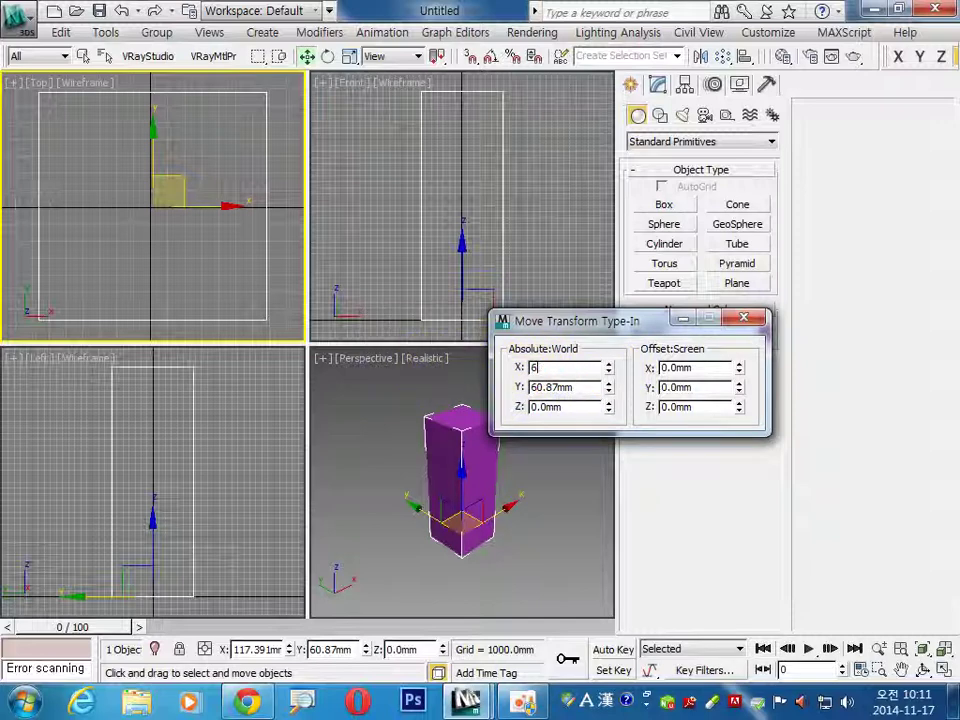
type("0")
key("Tab")
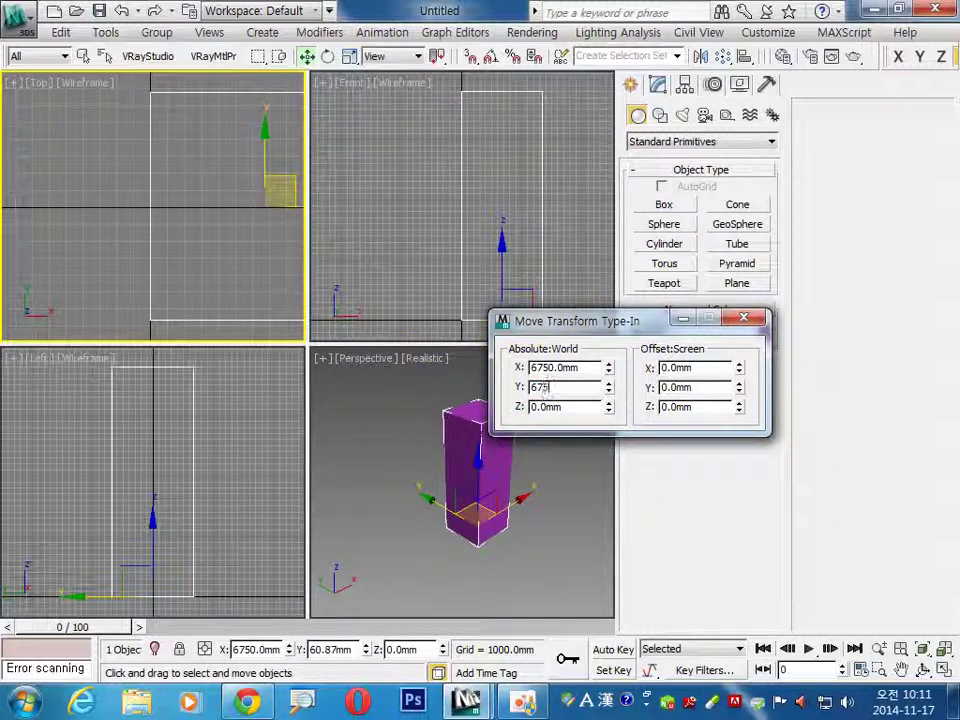
key("Tab")
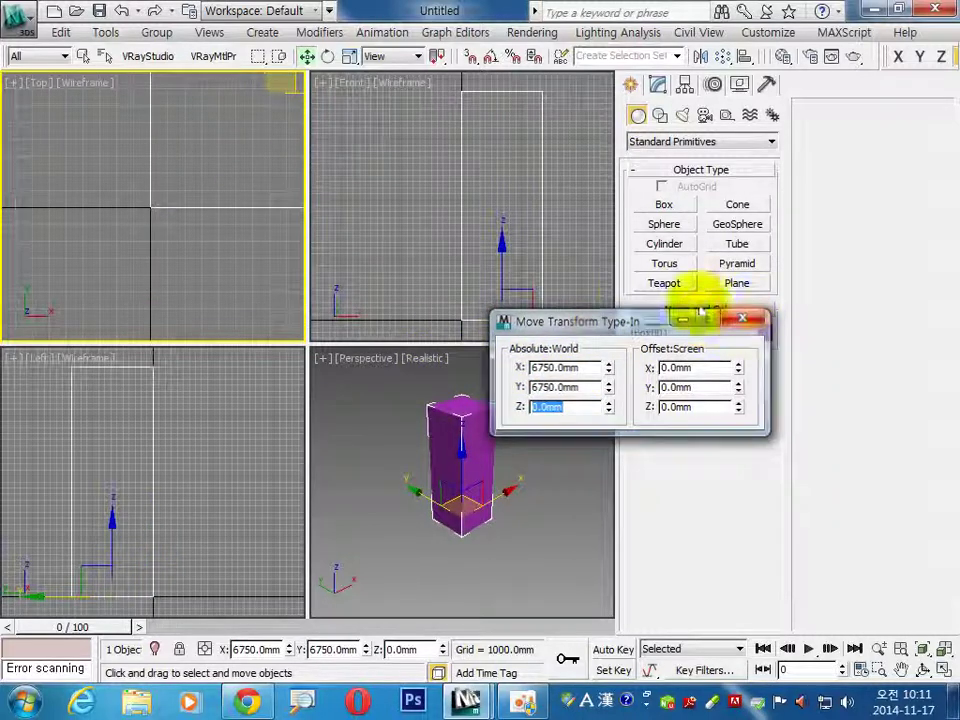
left_click(743, 318)
left_click(944, 650)
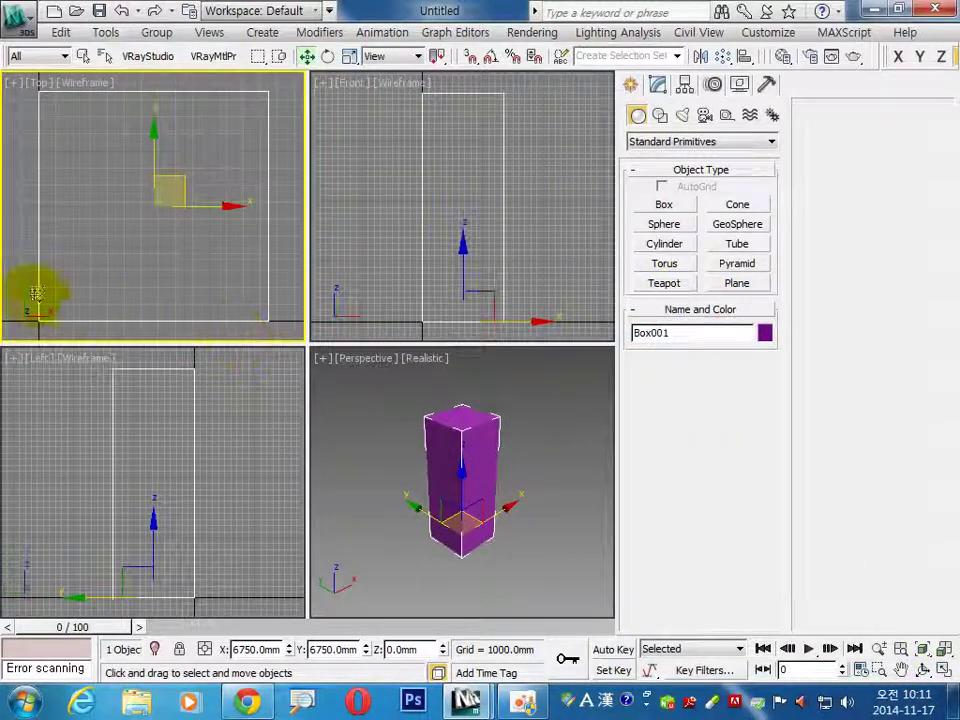
- Activate the Perspective view and select the tall box
left_click(546, 482)
left_click(469, 470)
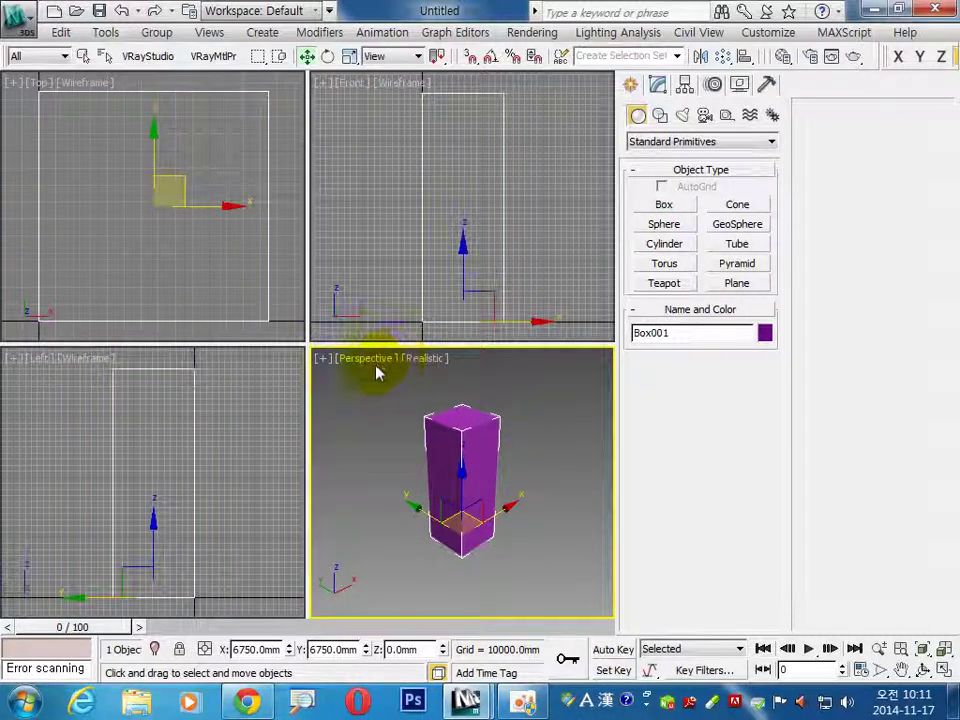
left_click(475, 457)
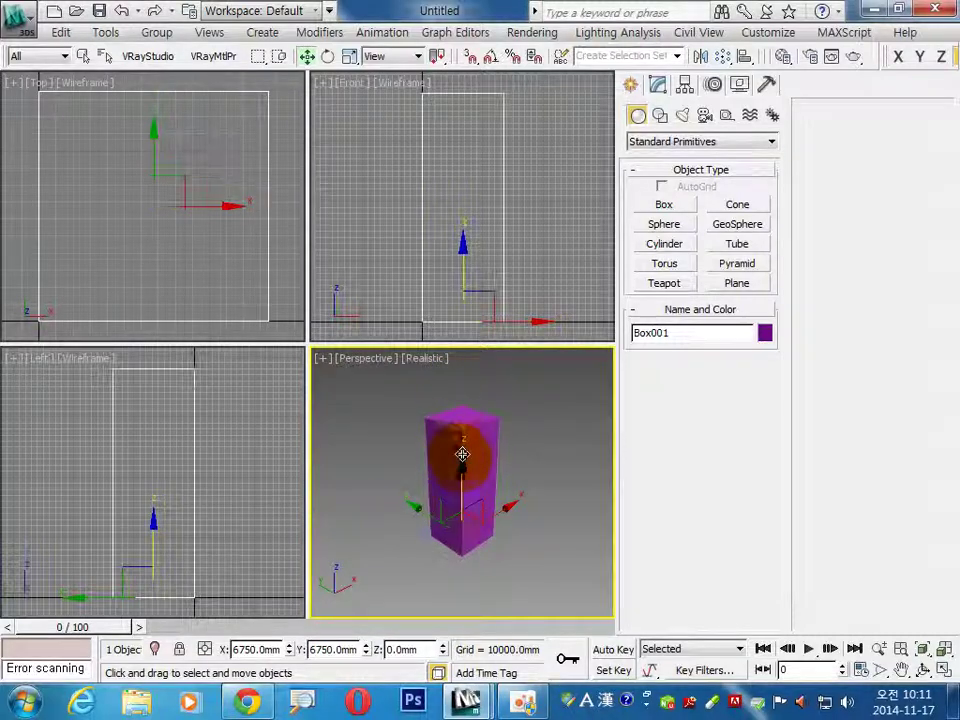
left_click(377, 366)
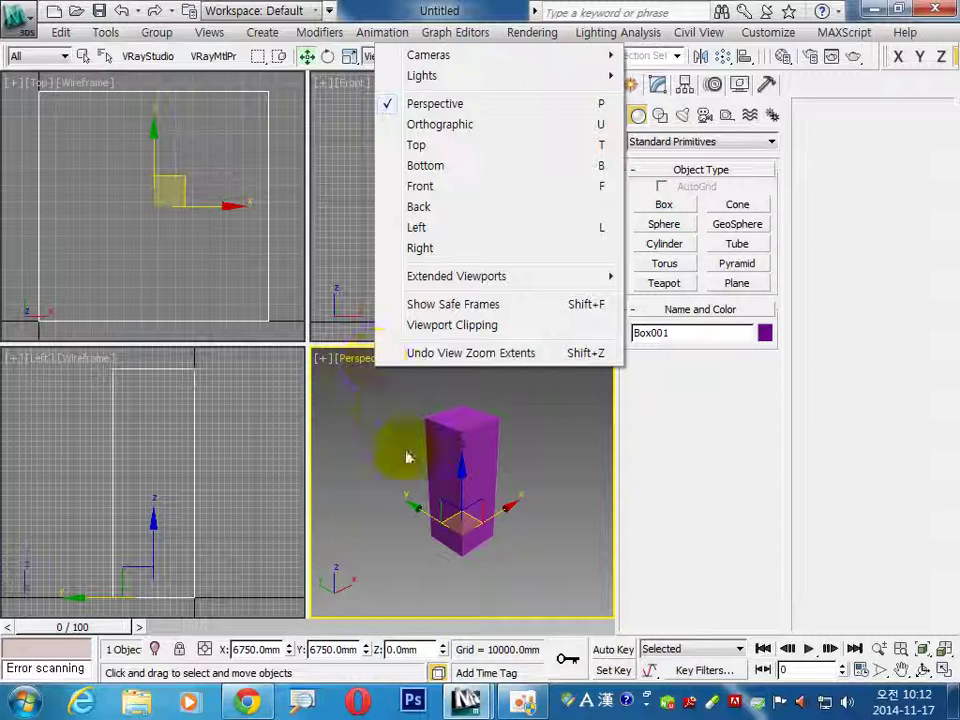
left_click(400, 499)
left_click(400, 499)
- Turn on Edged Faces over Realistic shading in the Perspective view and reselect the box
left_click(420, 366)
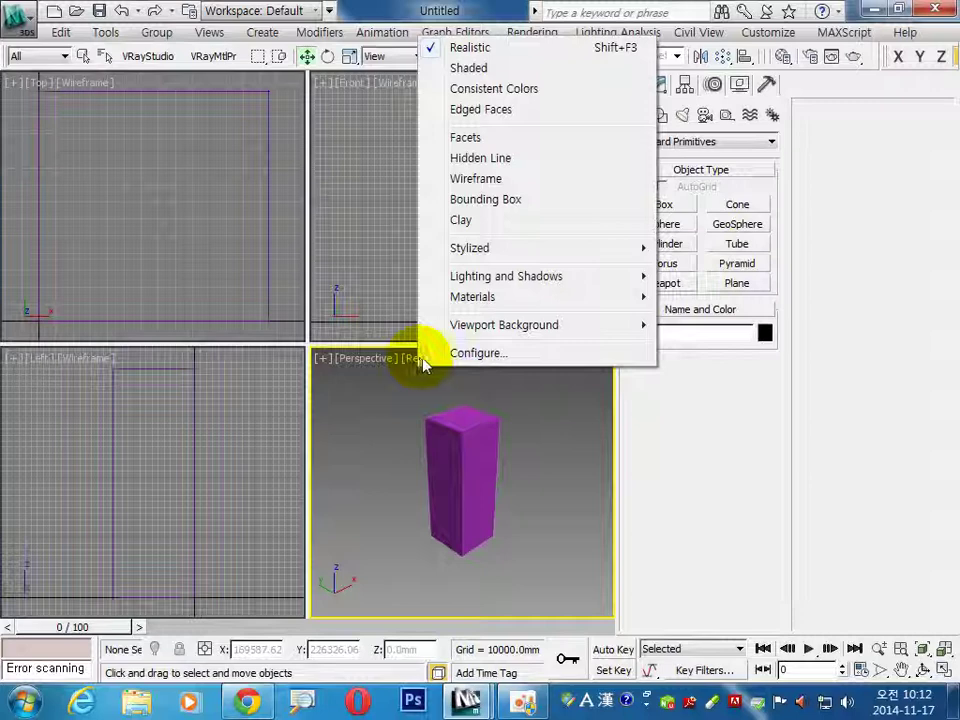
left_click(410, 368)
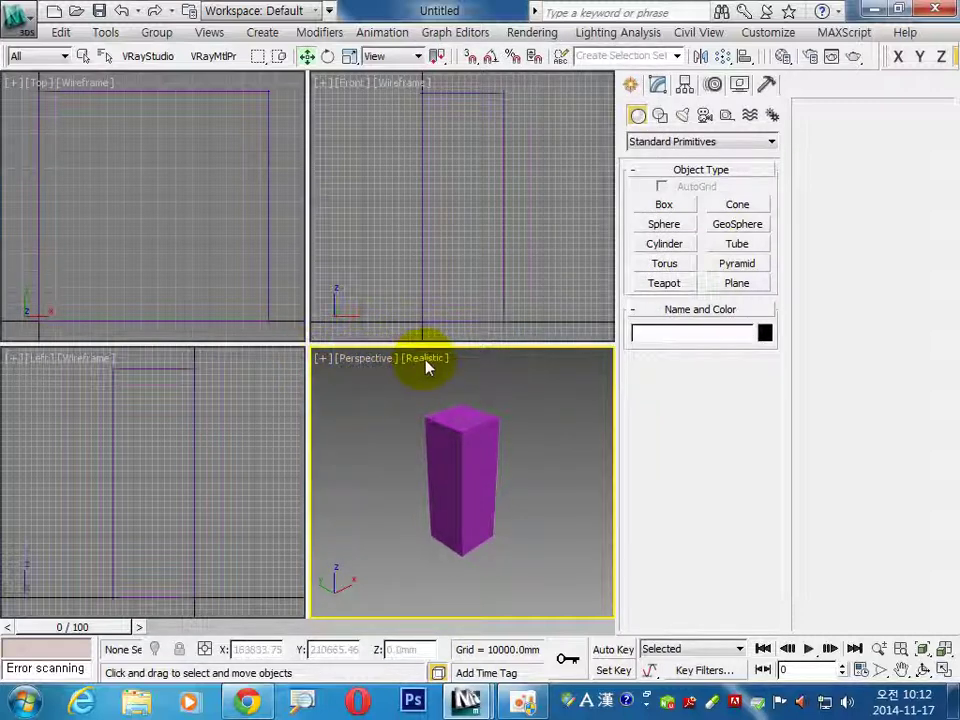
left_click(425, 366)
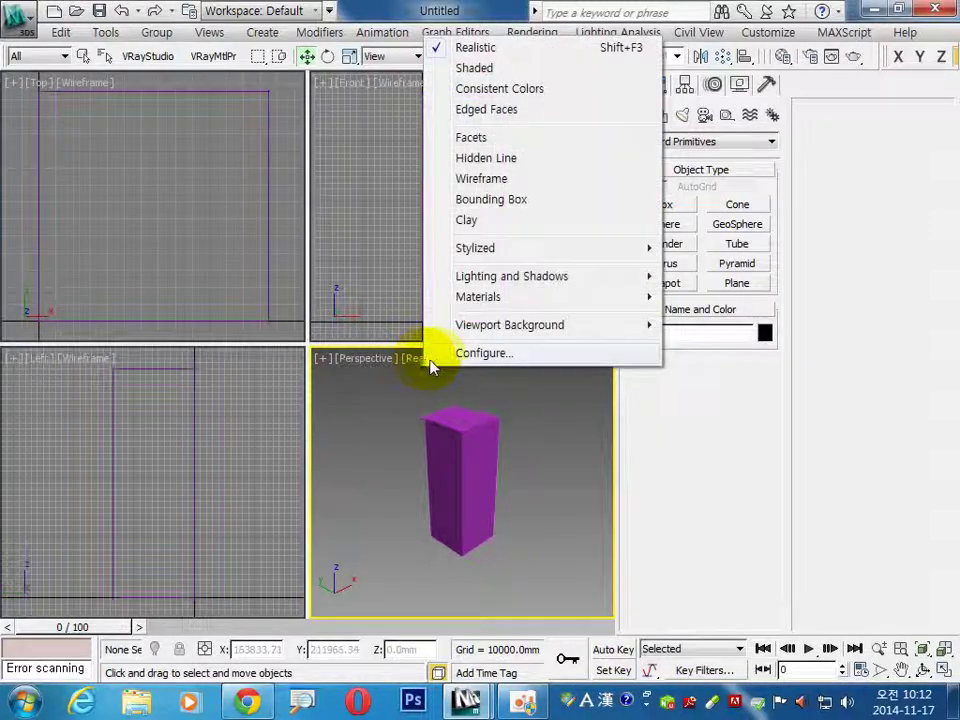
left_click(503, 109)
left_click(463, 471)
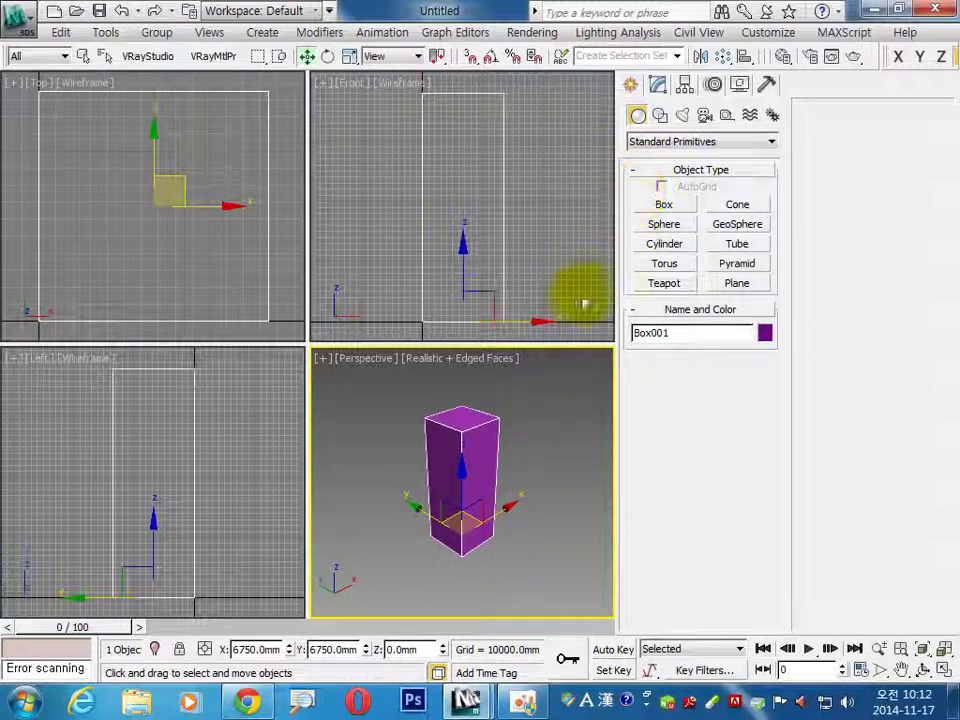
left_click(655, 86)
- Convert Box001 to an Editable Poly and select its four vertical edges
right_click(463, 396)
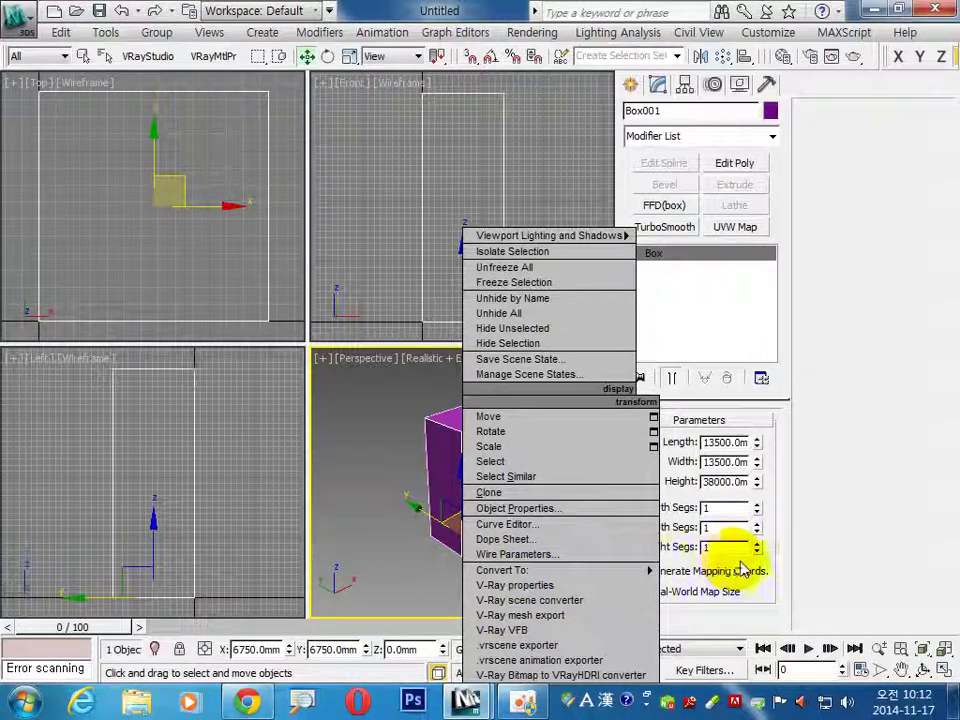
left_click(695, 585)
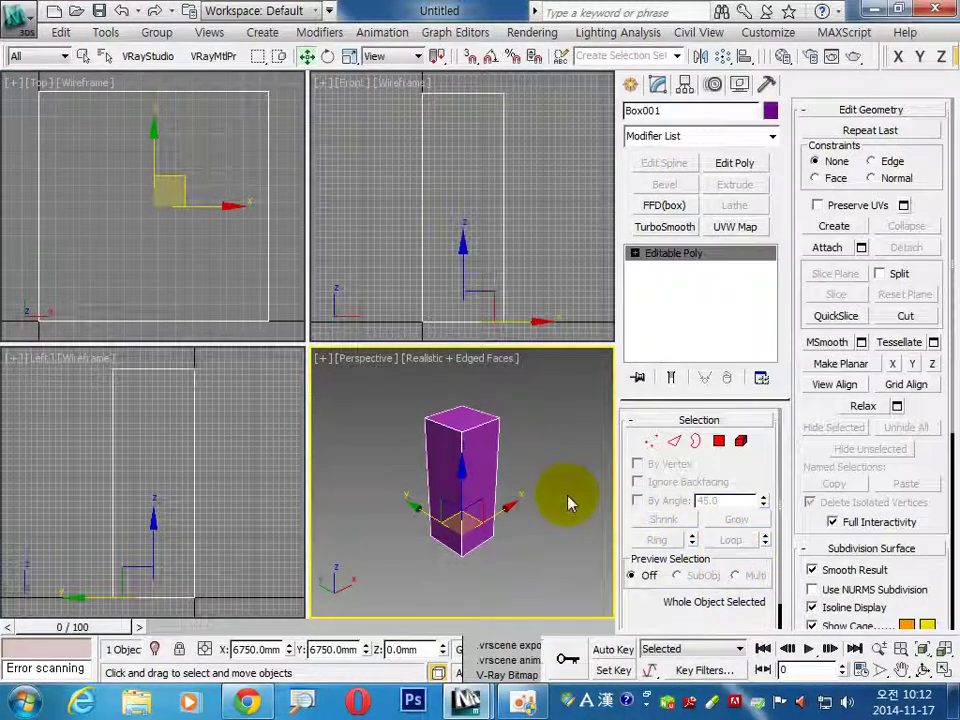
left_click(674, 441)
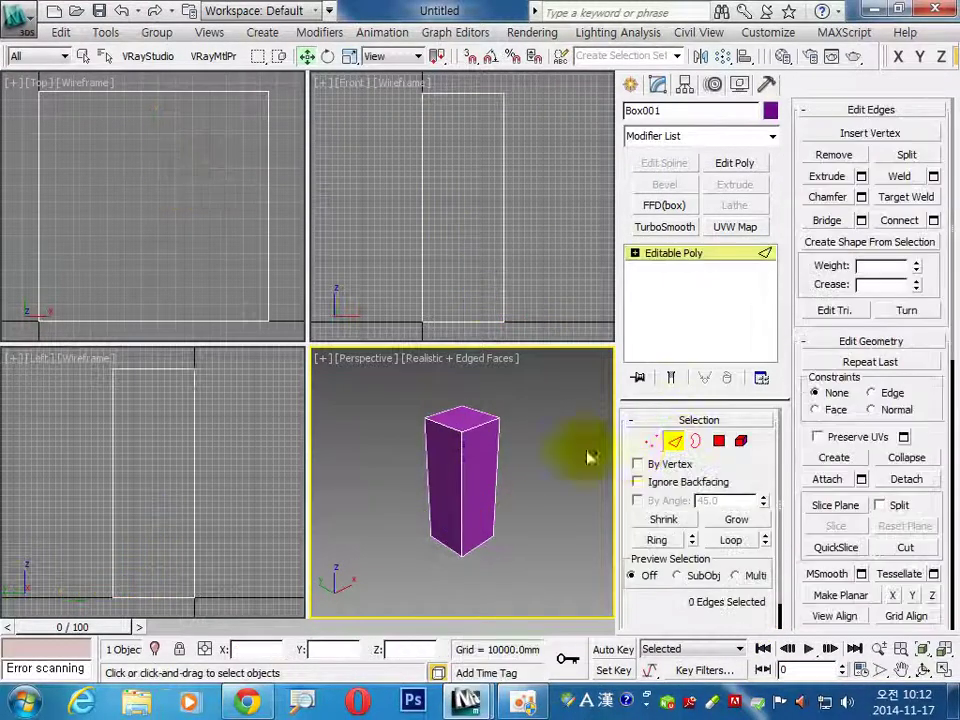
left_click(215, 268)
scroll(229, 249, "down", 3)
left_click(158, 255)
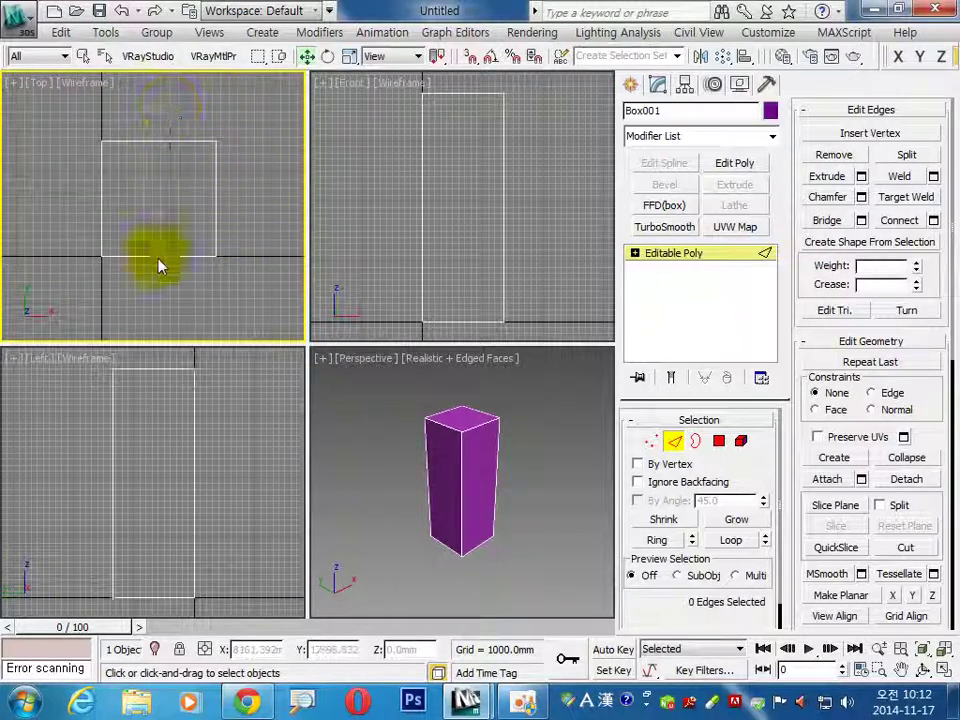
left_click_drag(147, 298, 150, 300)
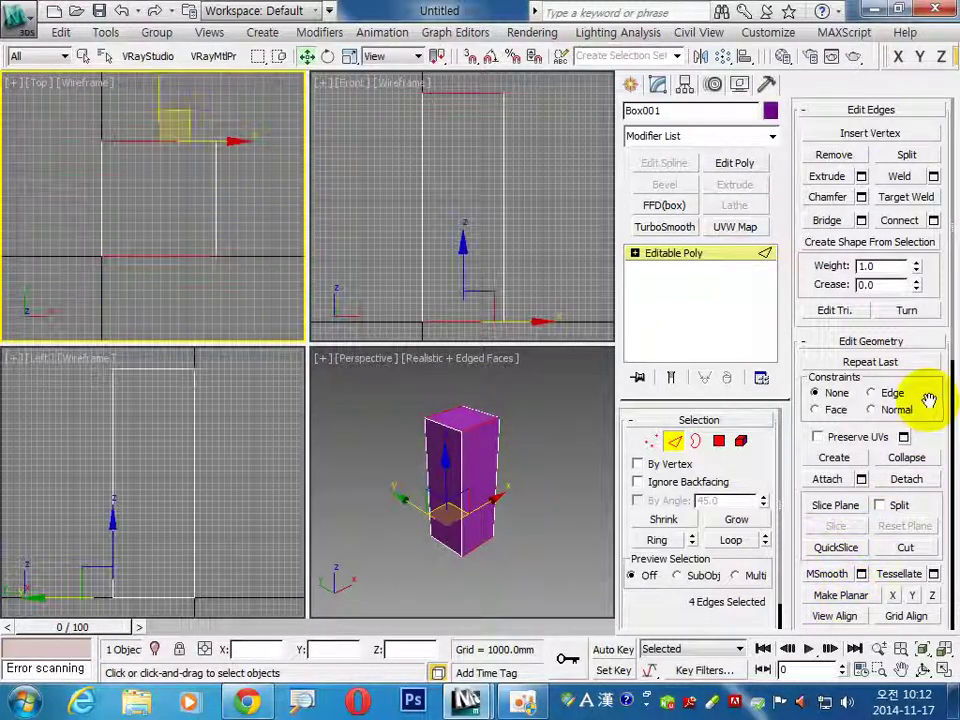
- Connect the vertical edges with a new loop and move it to 9000 mm
left_click(900, 220)
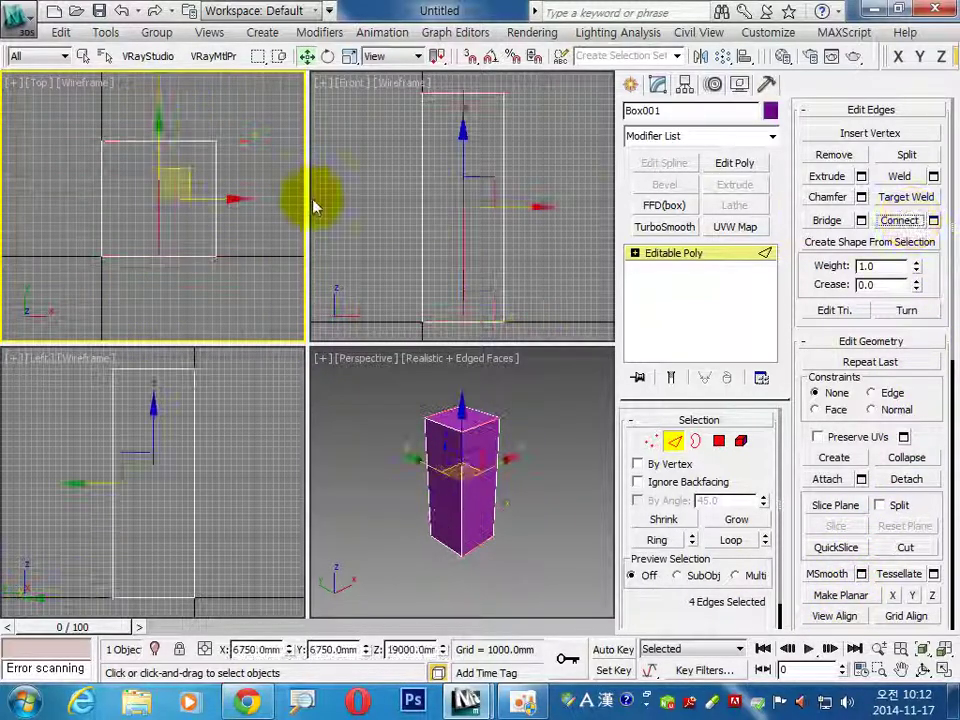
right_click(306, 56)
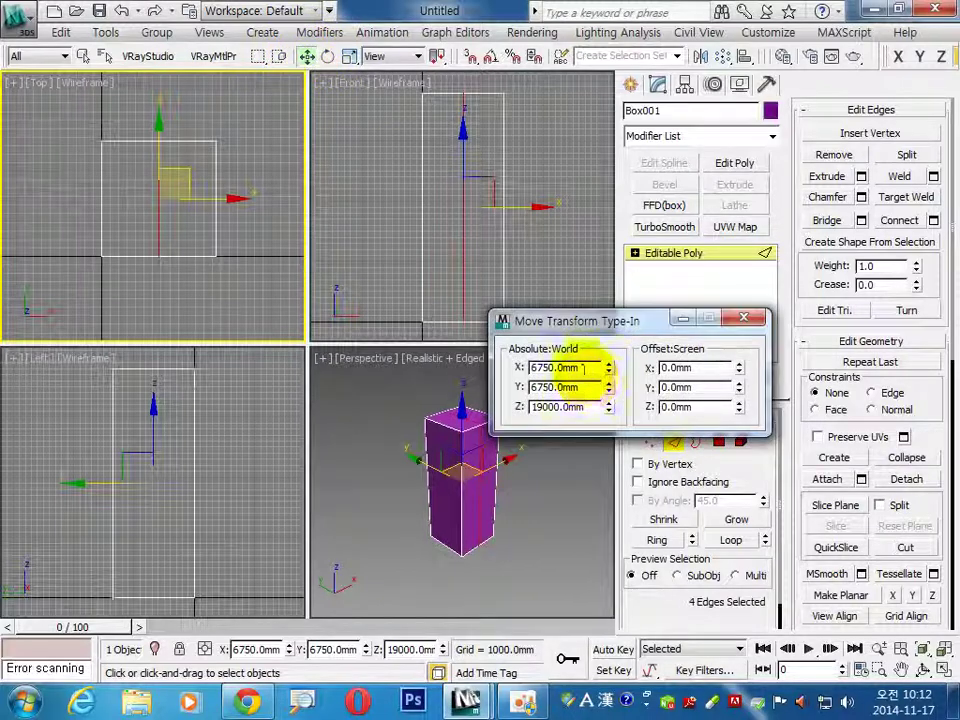
left_click_drag(583, 368, 458, 376)
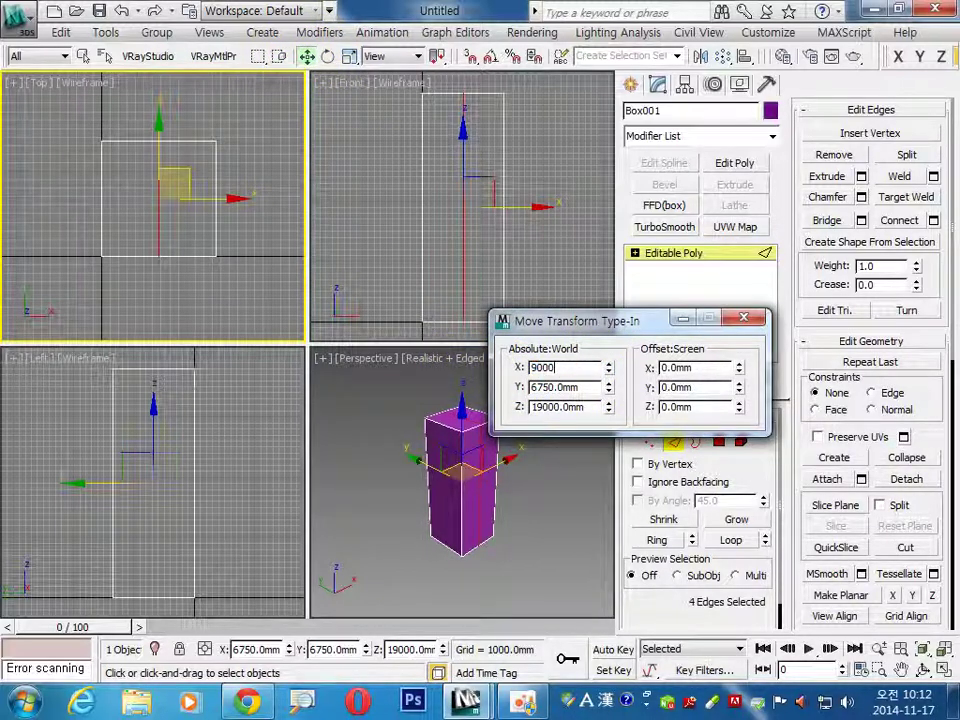
key("Return")
left_click(241, 215)
- Connect the six edges on each side and place the new edges at Y 9000 mm
left_click_drag(228, 207, 71, 189)
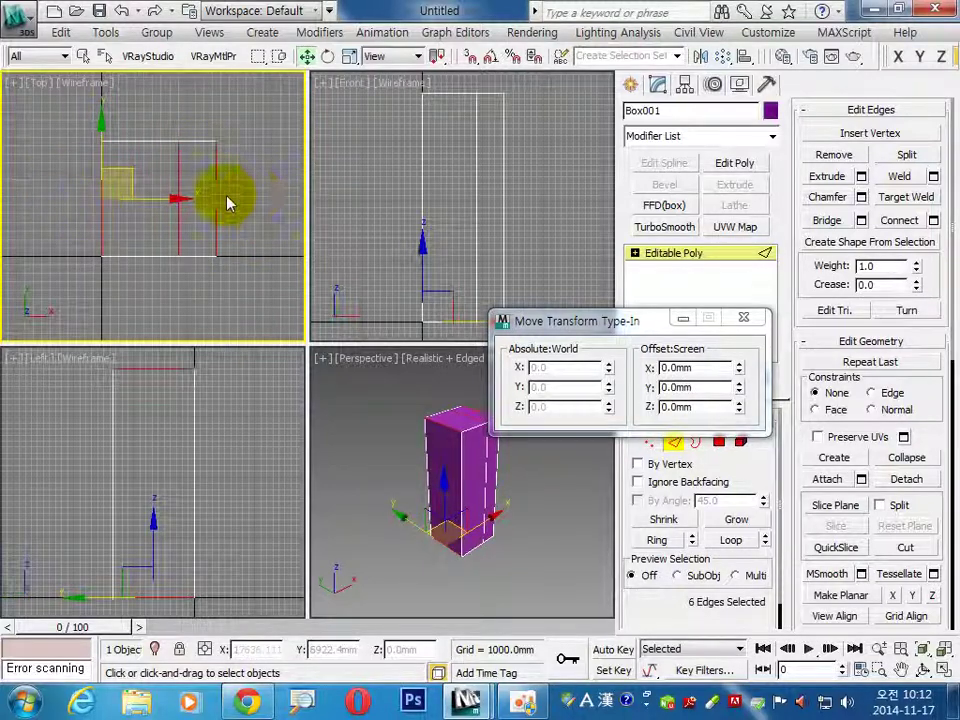
left_click_drag(253, 210, 100, 143)
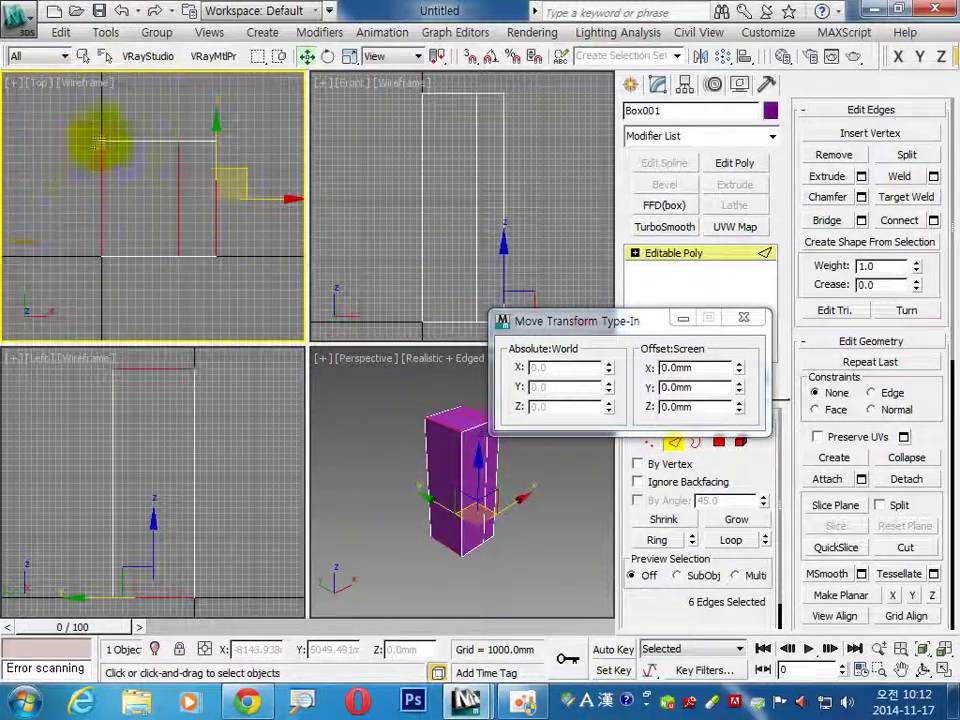
left_click(899, 220)
double_click(565, 387)
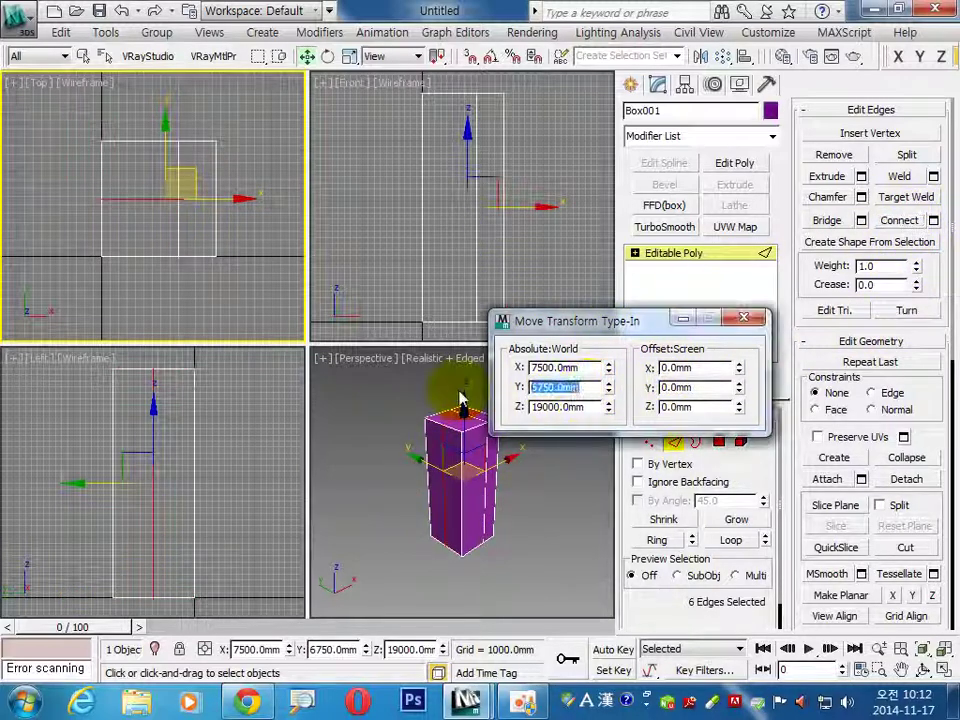
type("9000")
key("Return")
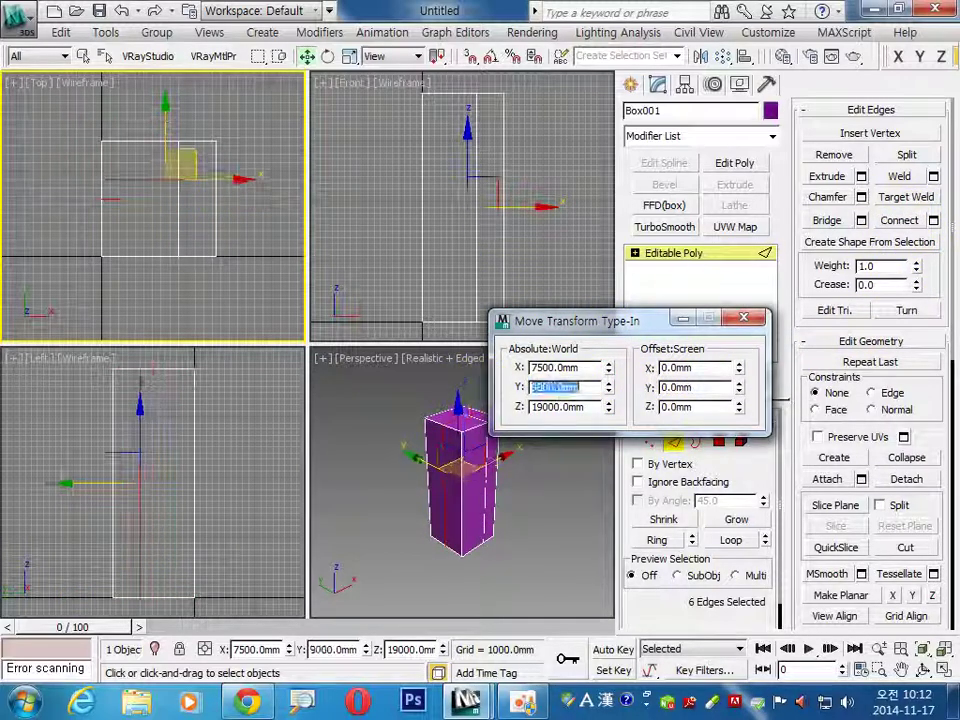
left_click(748, 320)
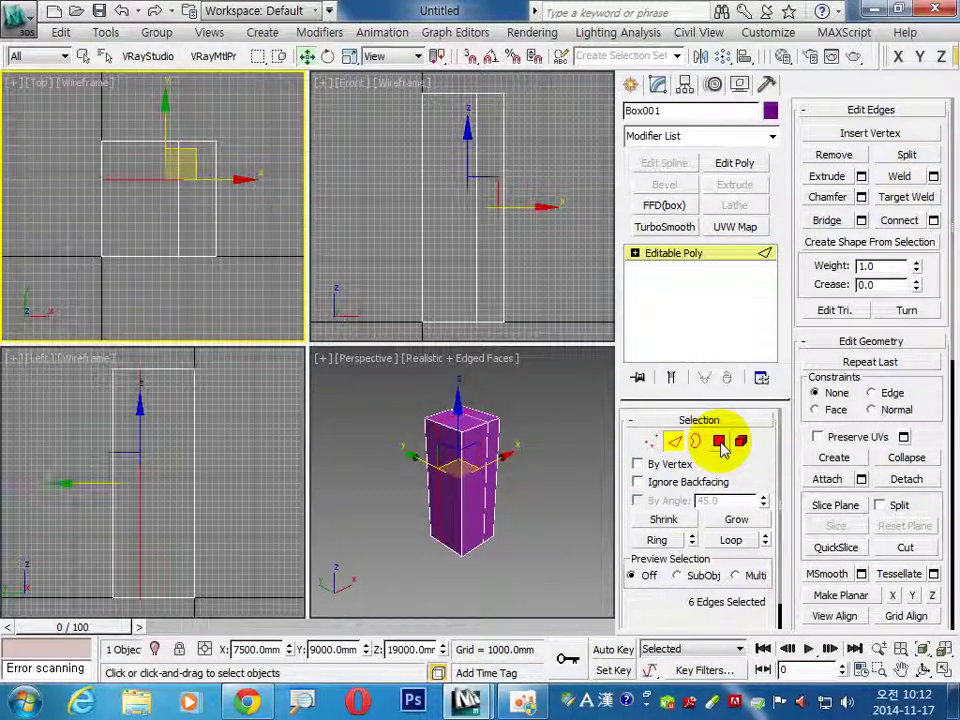
- Extrude one corner polygon on the tower top upward by 4500 mm
left_click(719, 441)
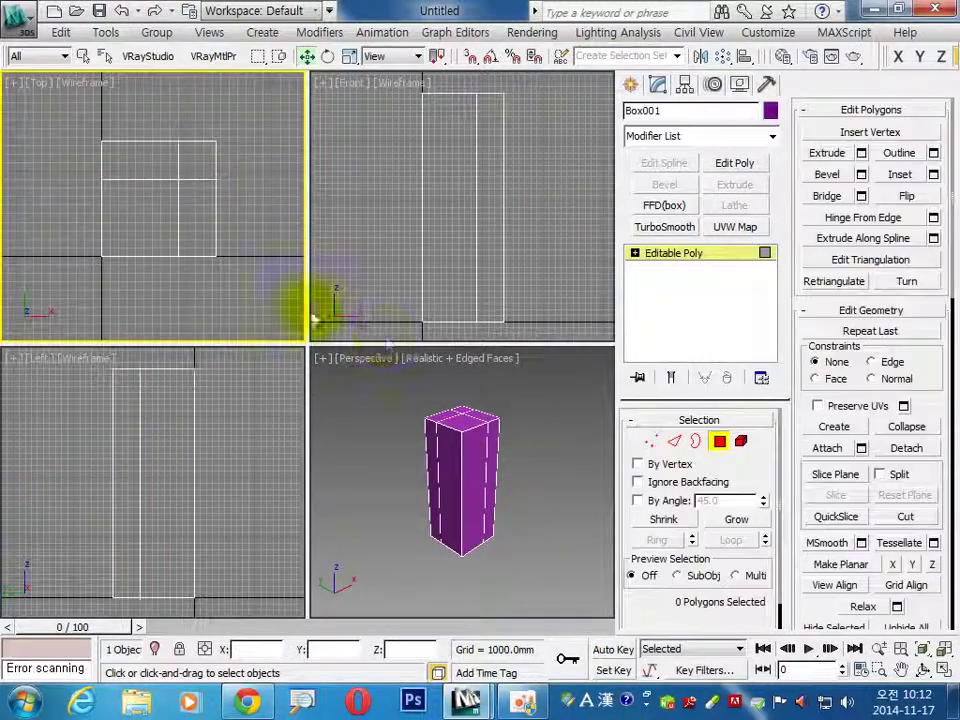
left_click(205, 215)
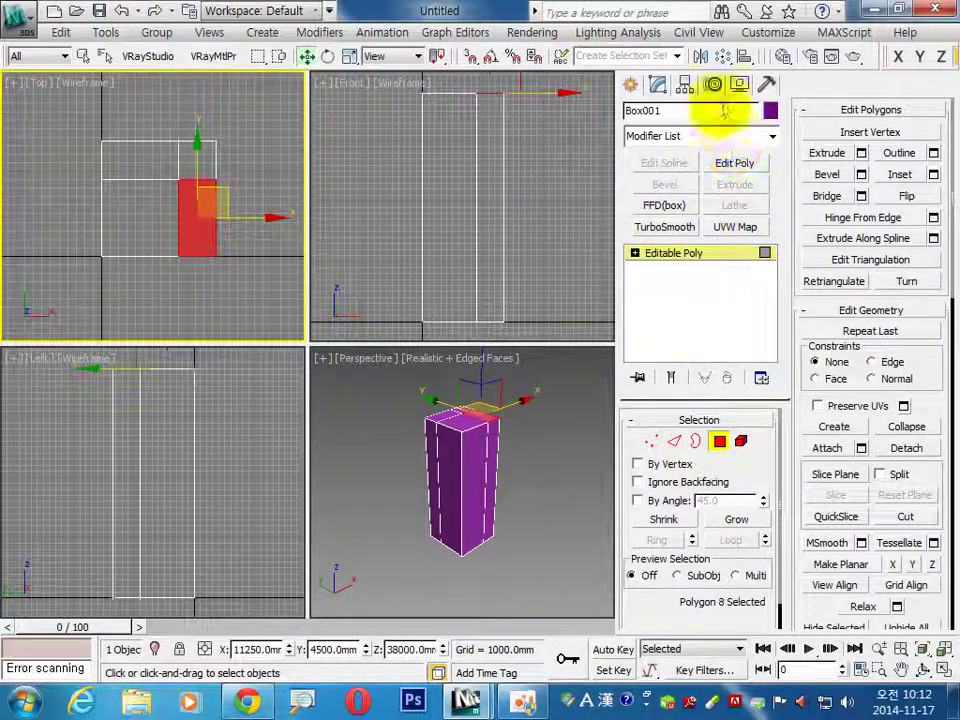
left_click(861, 153)
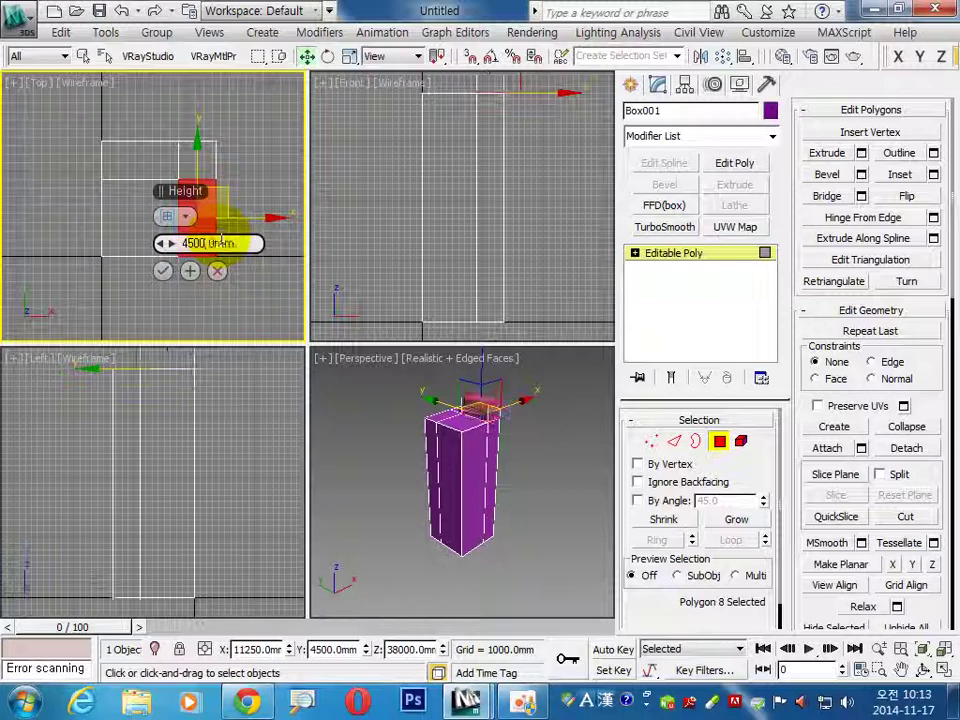
left_click(163, 270)
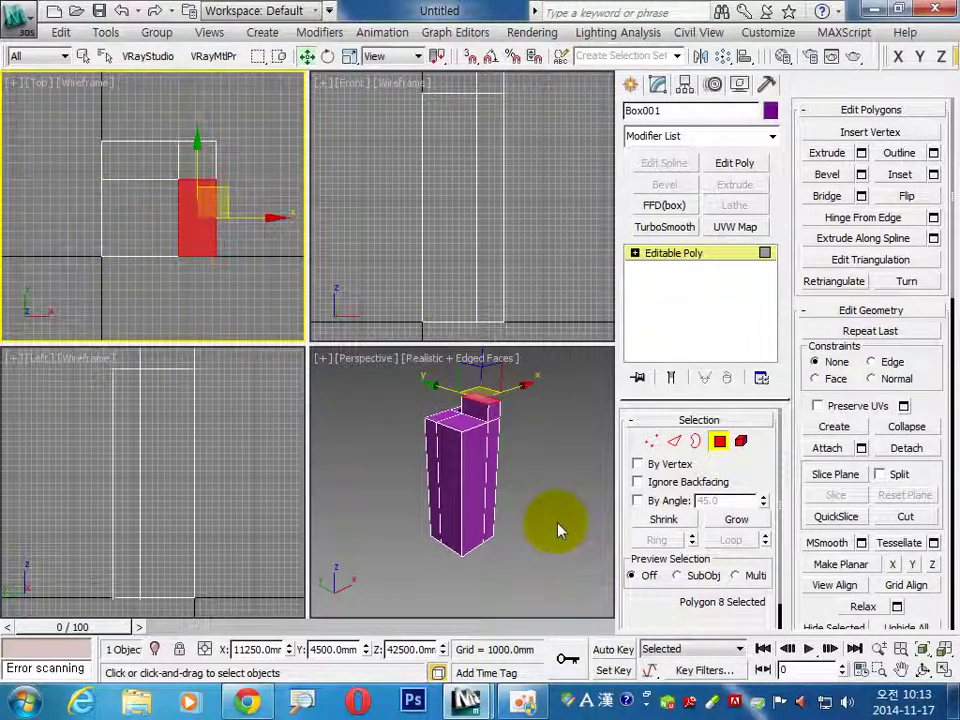
left_click(558, 530)
mouse_move(514, 514)
middle_mouse_down("alt")
mouse_move(418, 519)
mouse_move(400, 500)
middle_mouse_up("alt")
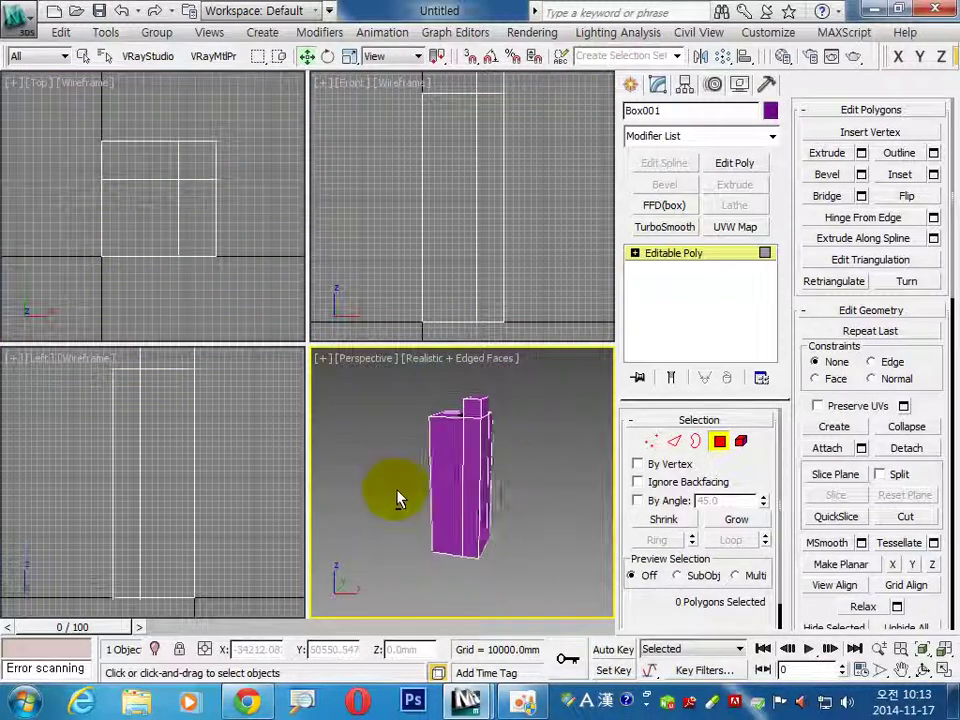
- Connect the tower's vertical edges in Front view and set the new loop to Z 4500 mm
left_click(675, 441)
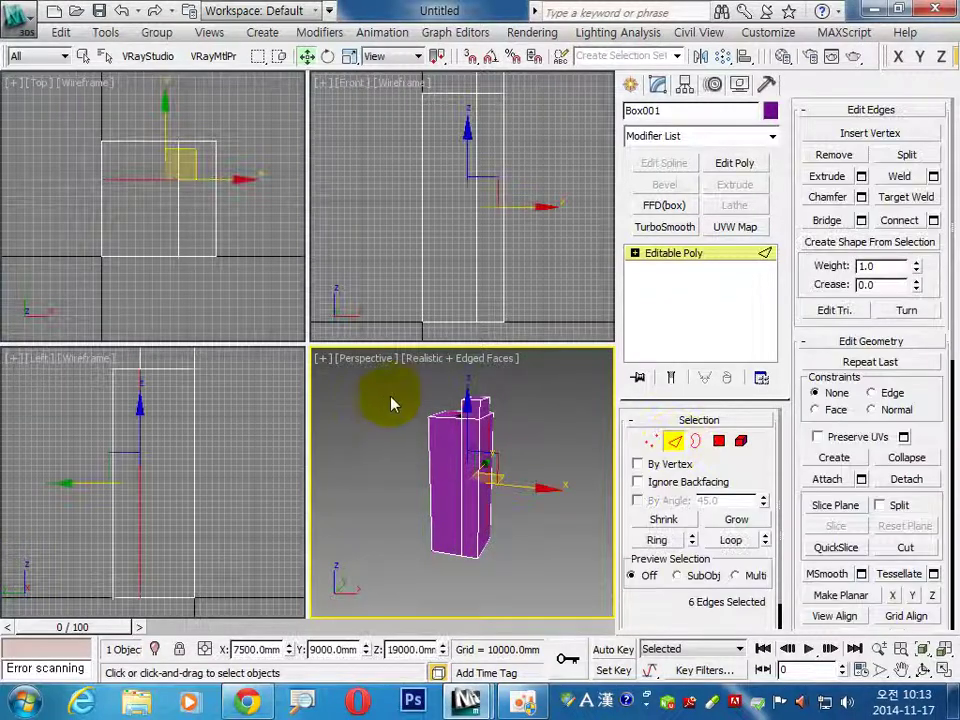
left_click(540, 265)
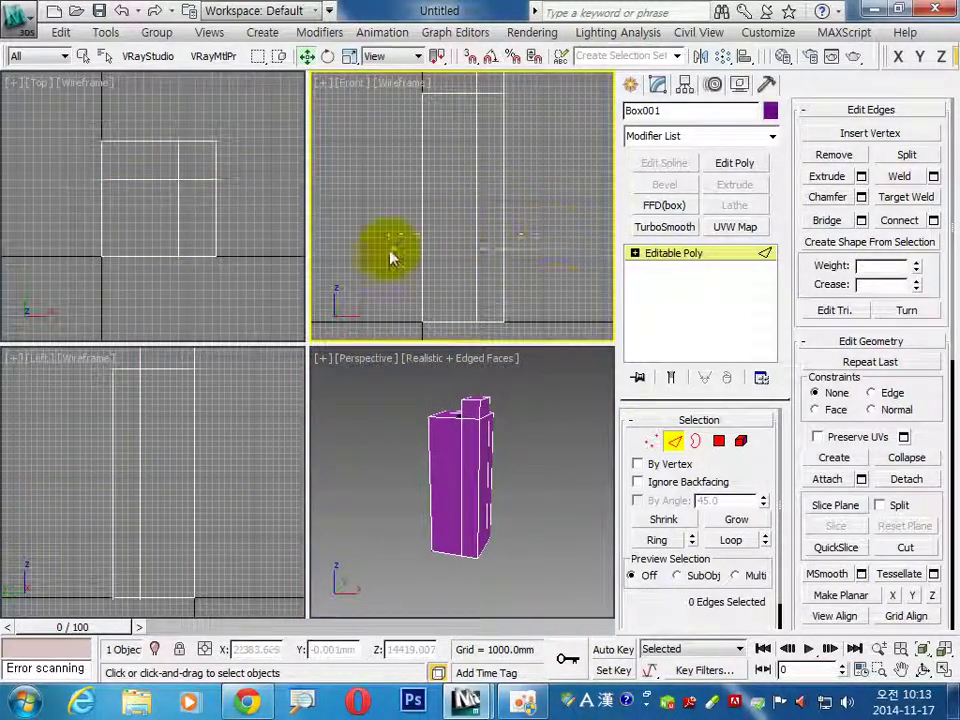
left_click_drag(392, 258, 530, 265)
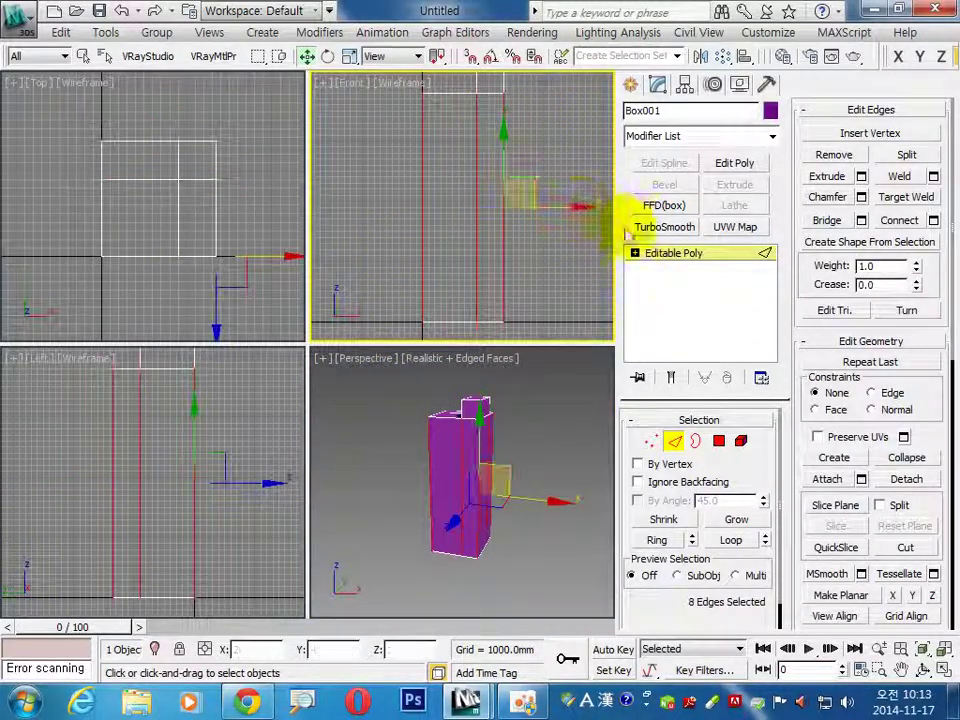
left_click(900, 221)
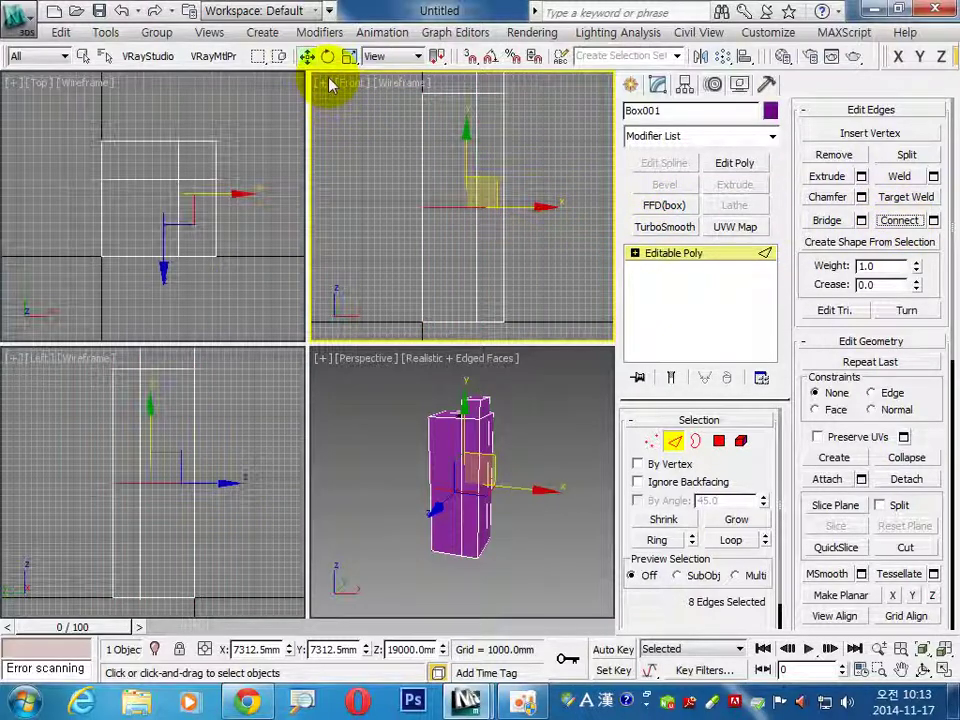
right_click(307, 56)
left_click_drag(595, 407, 514, 407)
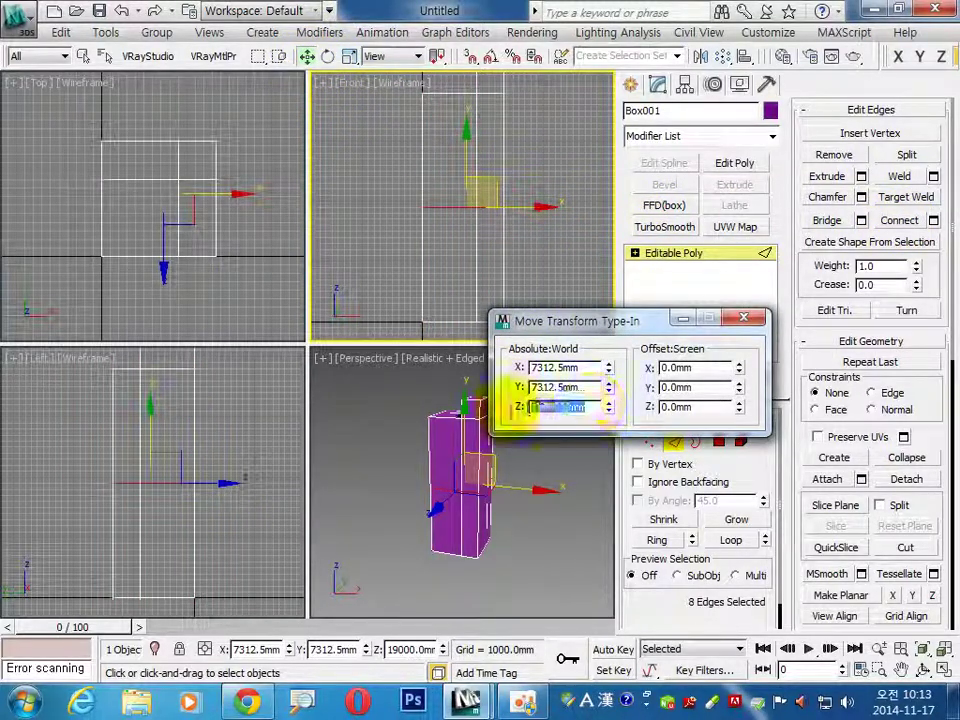
type("4500")
key("Return")
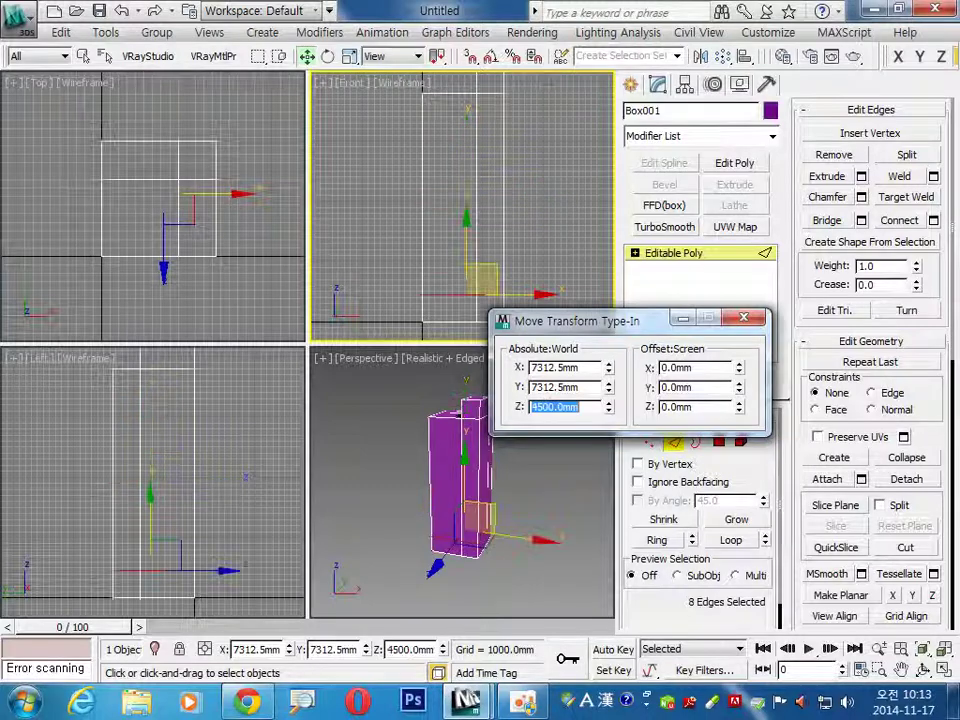
left_click(743, 318)
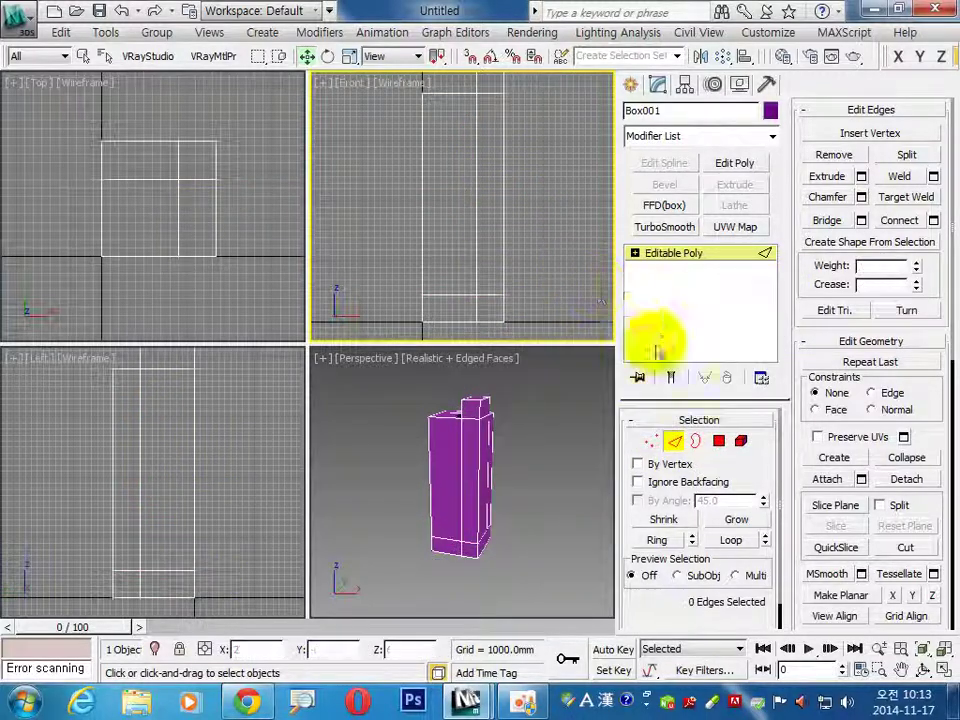
left_click(719, 441)
- Delete the lower corner polygons to form a notch, then cap the open bottom border
left_click_drag(510, 317, 430, 280)
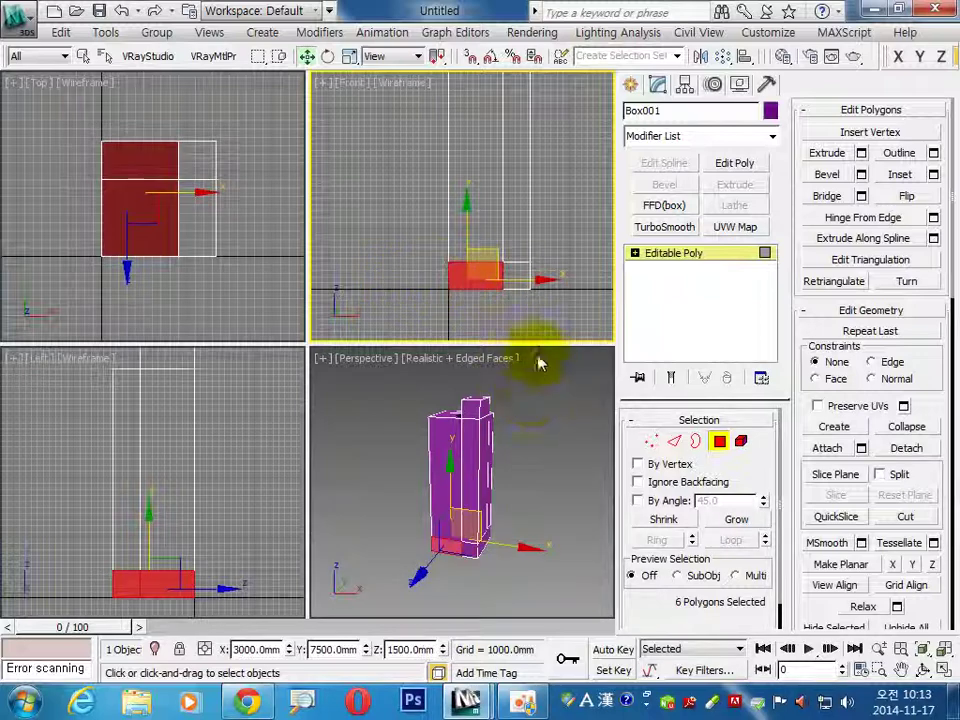
key("ctrl+d")
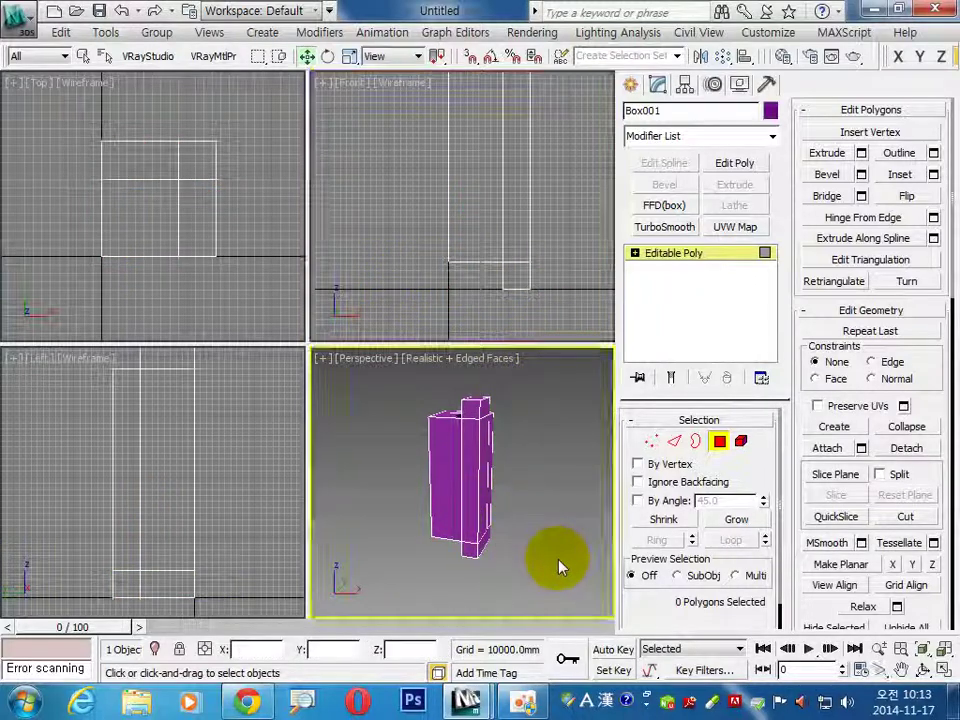
left_click(942, 668)
mouse_move(355, 447)
middle_mouse_down("alt")
mouse_move(456, 358)
mouse_move(354, 461)
mouse_move(358, 443)
middle_mouse_up("alt")
scroll(358, 443, "up", 3)
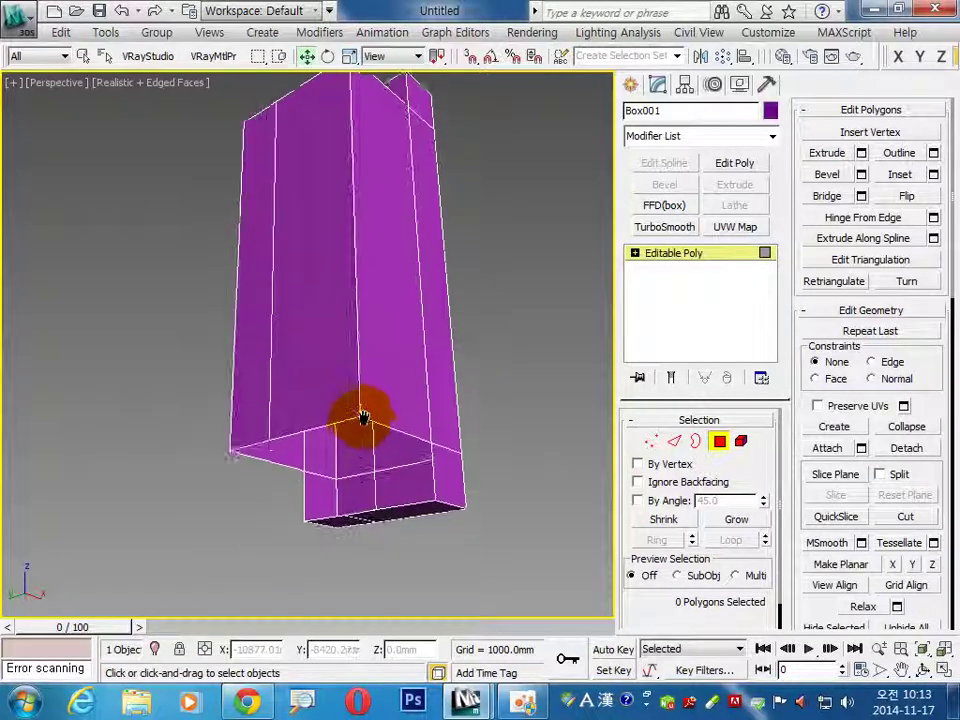
left_click(697, 441)
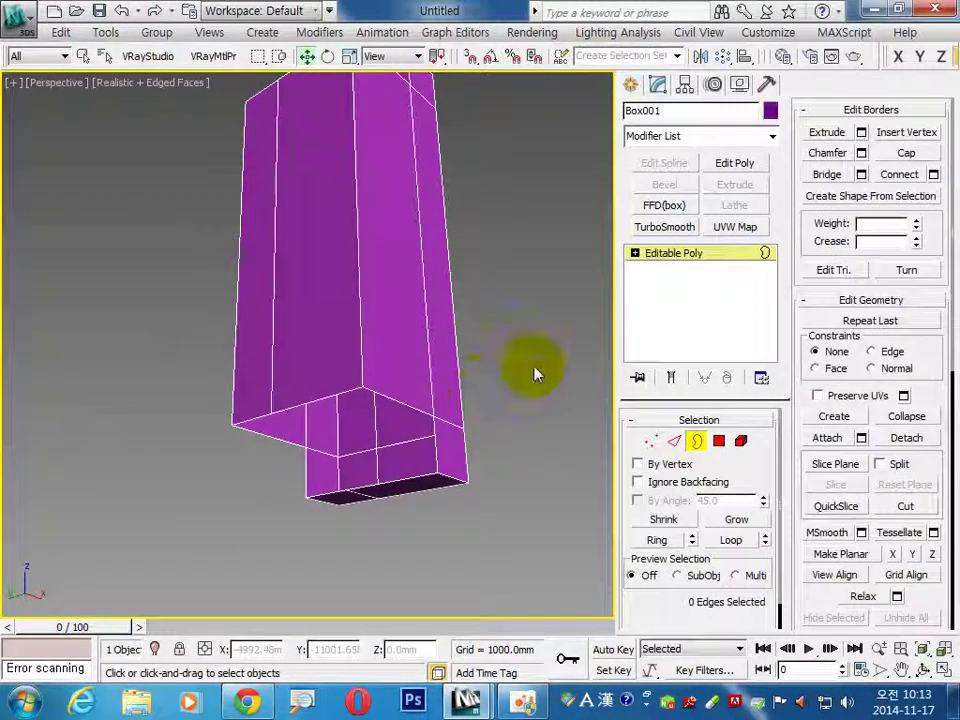
left_click(397, 435)
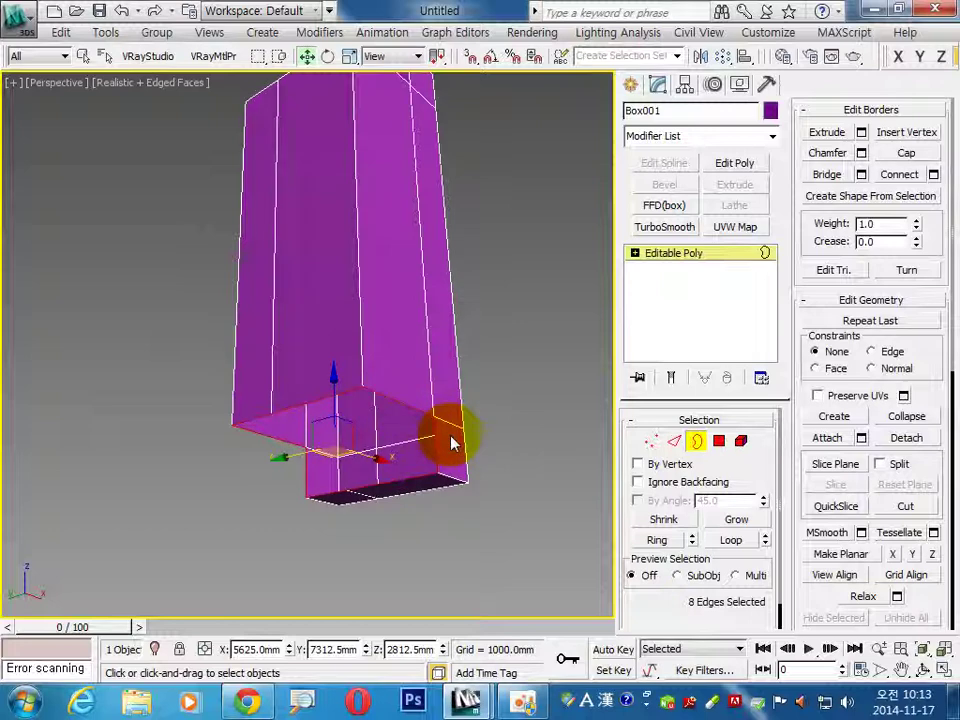
left_click(912, 155)
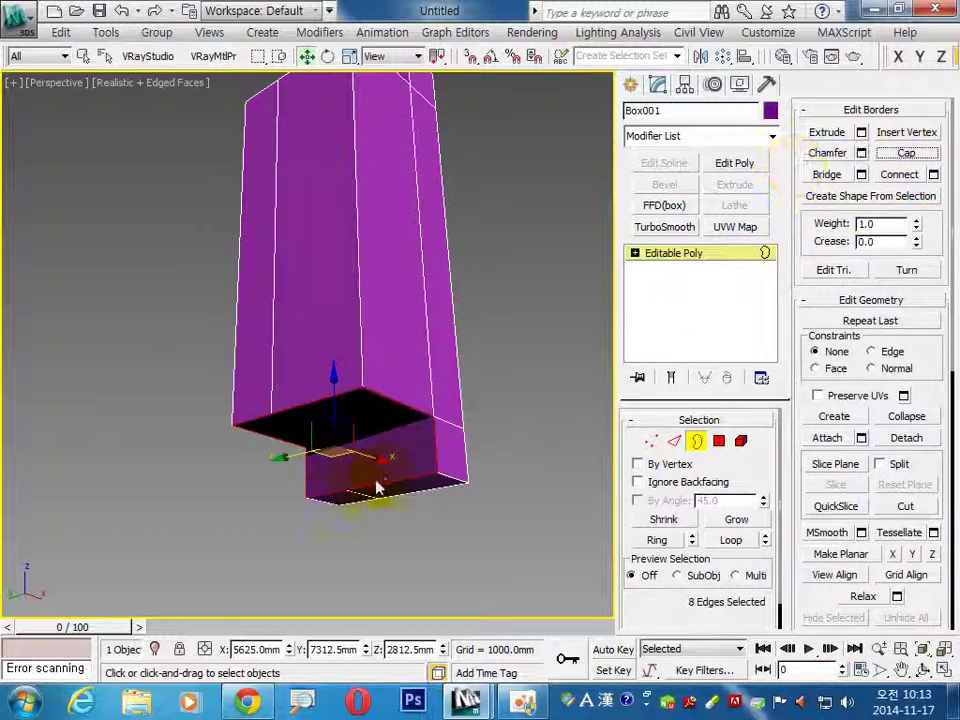
middle_click_drag(360, 497, 227, 385, "alt")
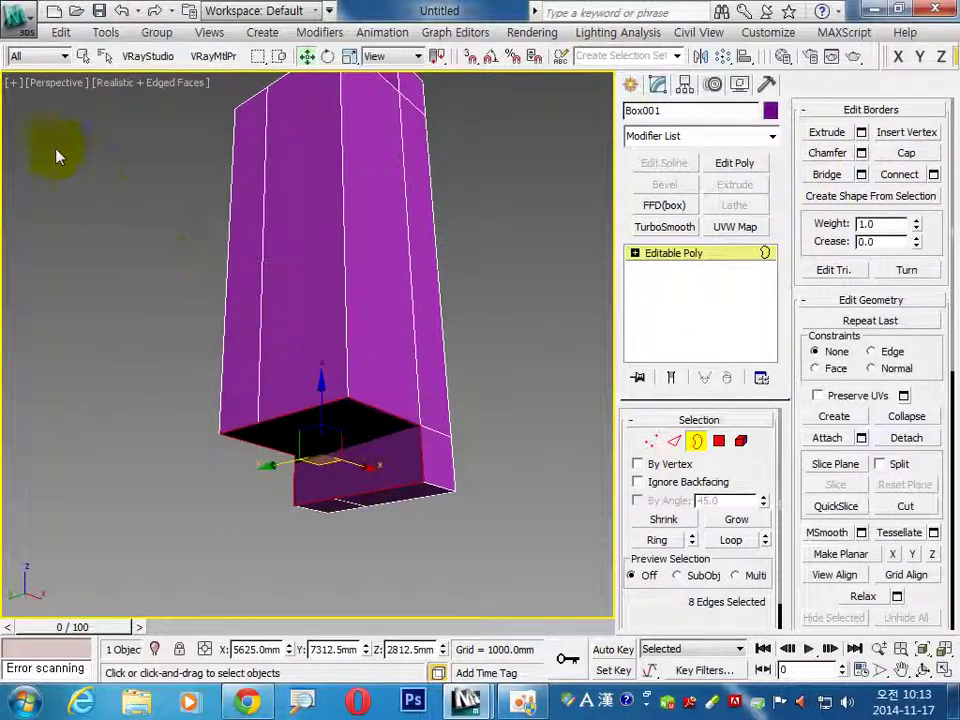
- In Configure Viewports, turn off shadows and switch lighting to Default Lights
left_click(14, 84)
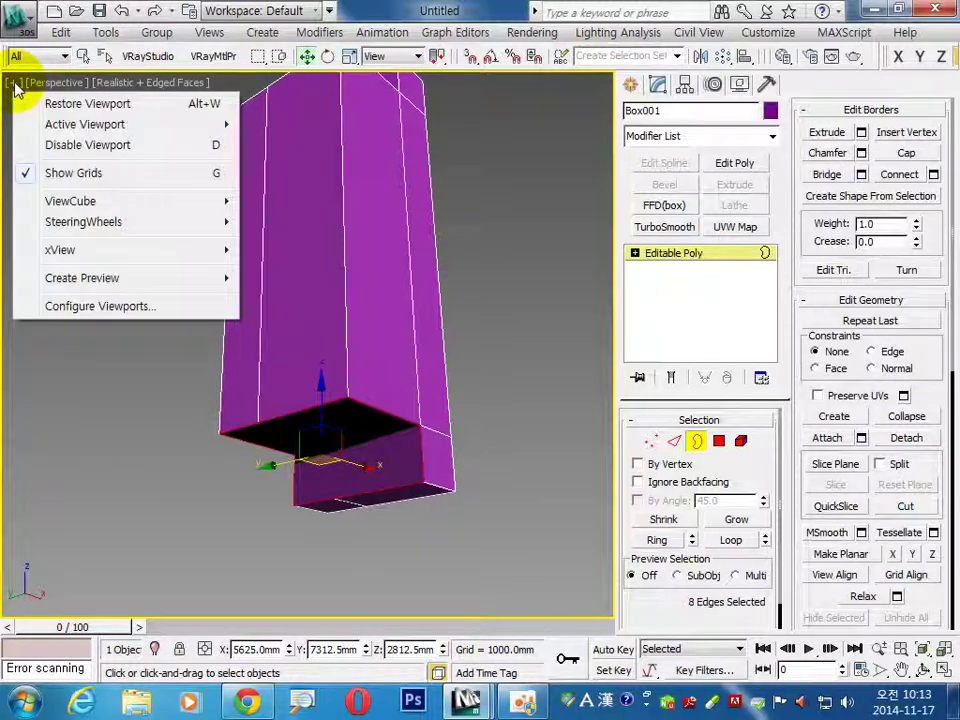
left_click(100, 306)
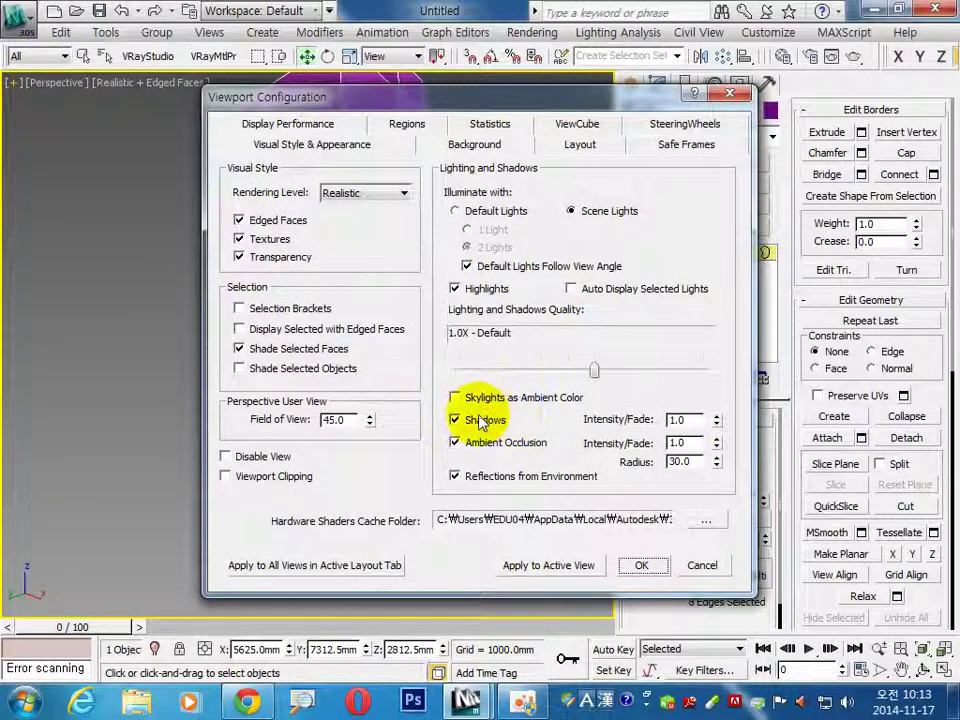
left_click(457, 420)
left_click(457, 210)
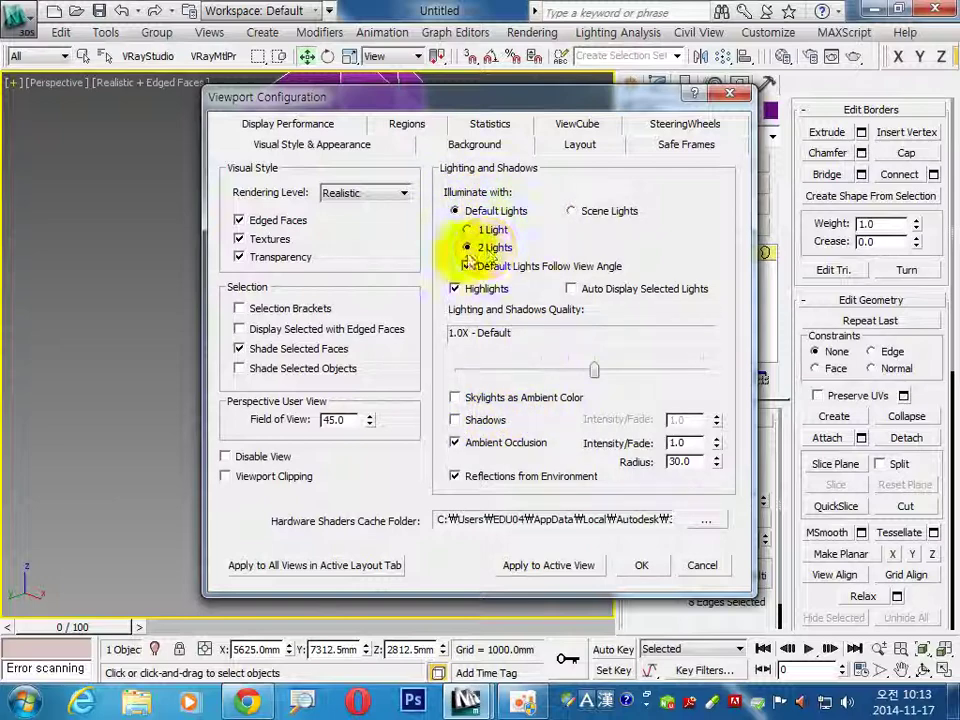
left_click(641, 565)
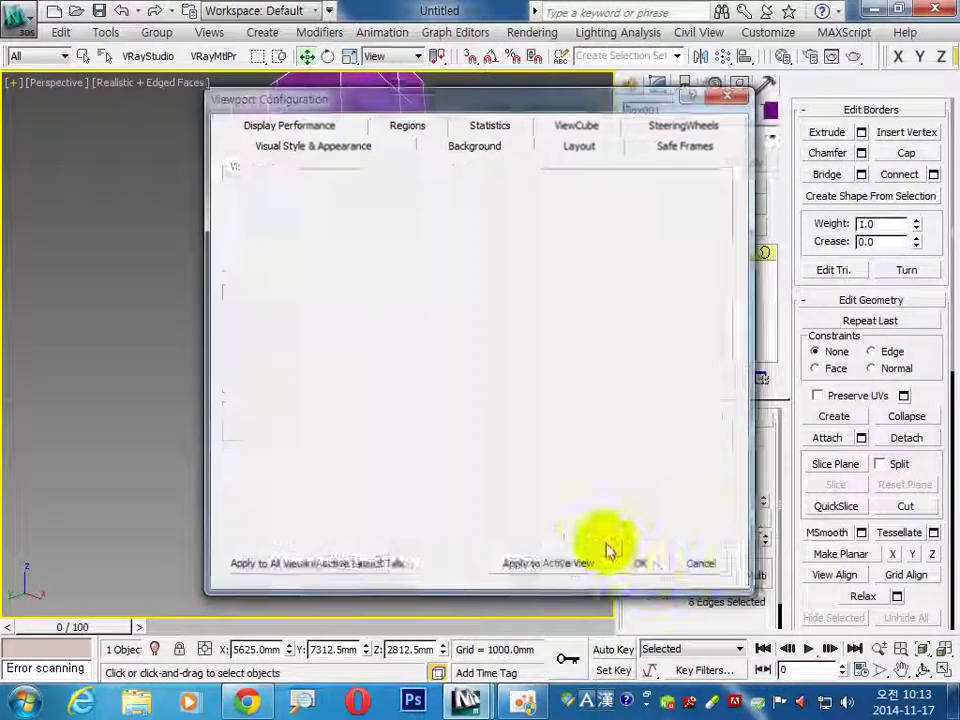
left_click(372, 494)
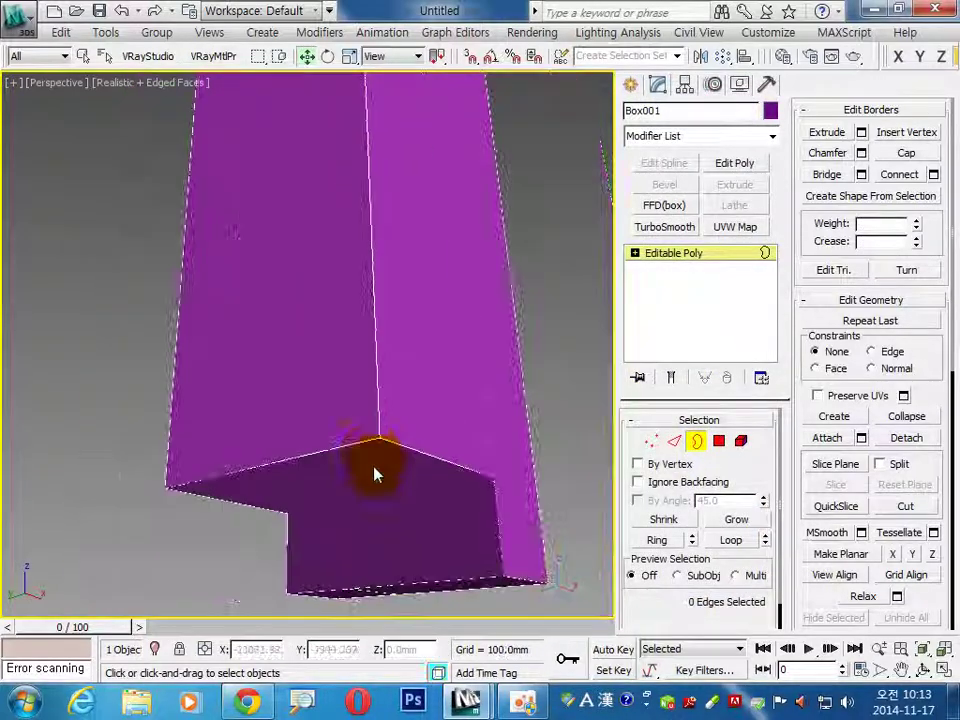
middle_click_drag(347, 467, 457, 403, "alt")
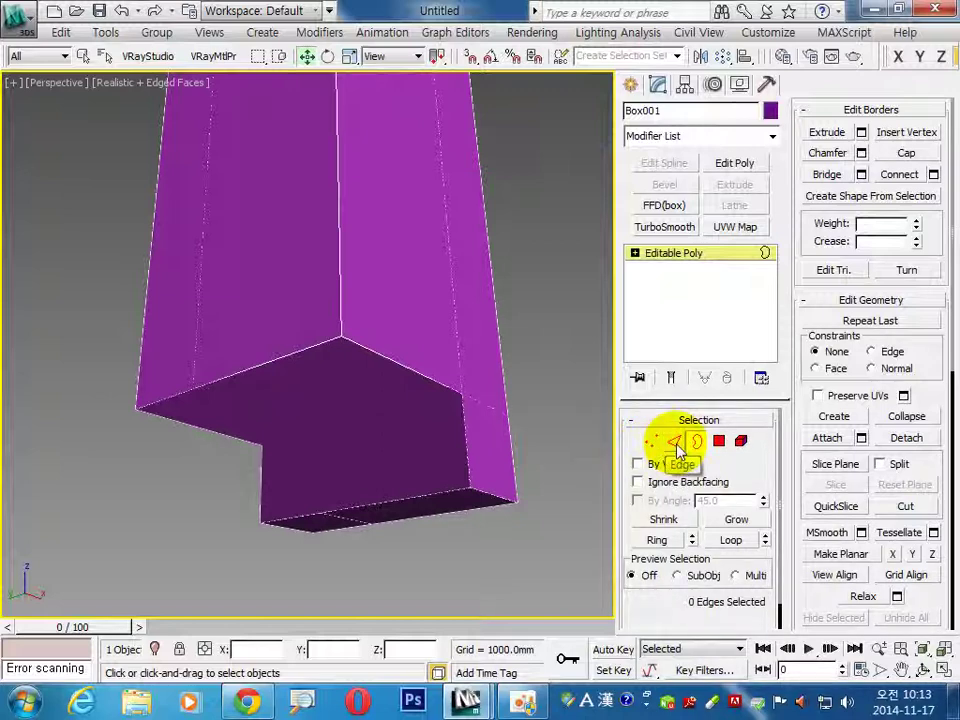
- Cut a new edge from the notch corner to the tower's right edge, then return to building_02
left_click(900, 507)
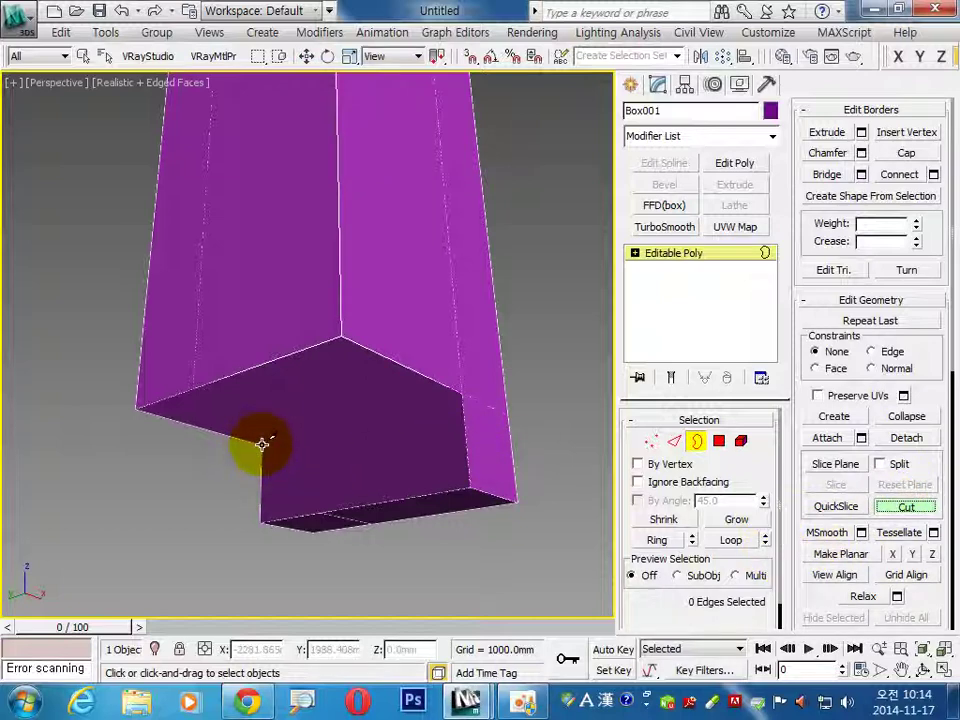
left_click(272, 441)
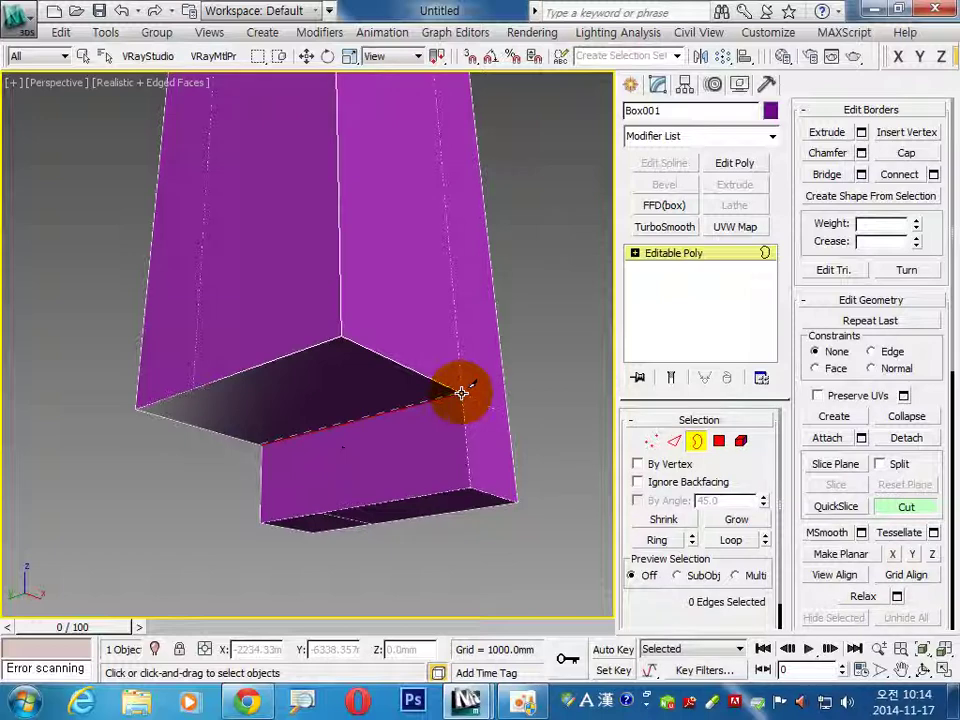
left_click(461, 393)
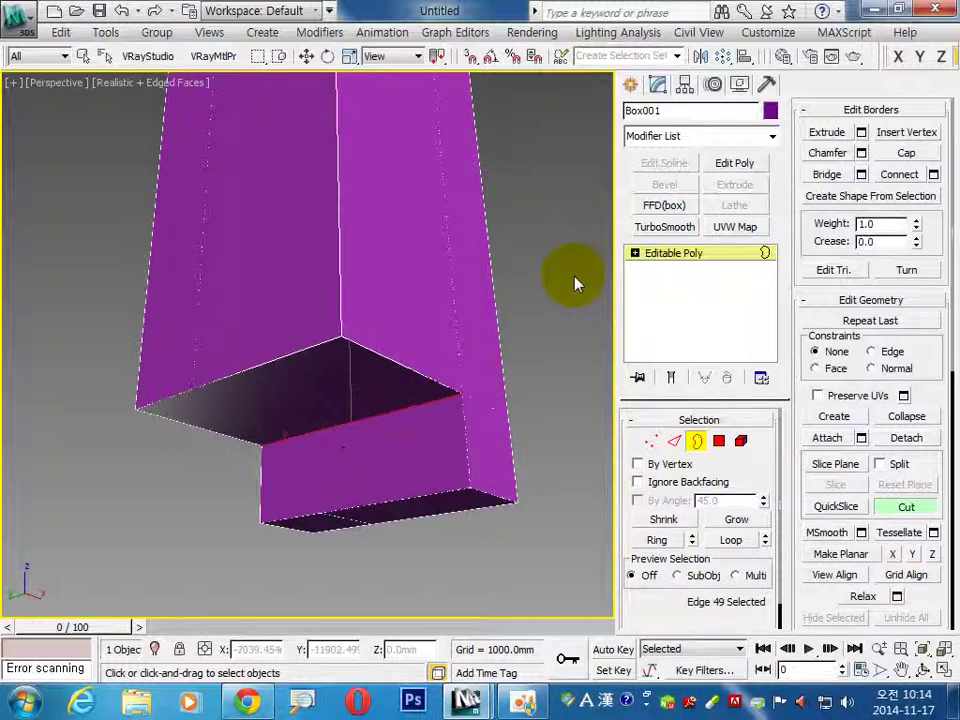
right_click(577, 357)
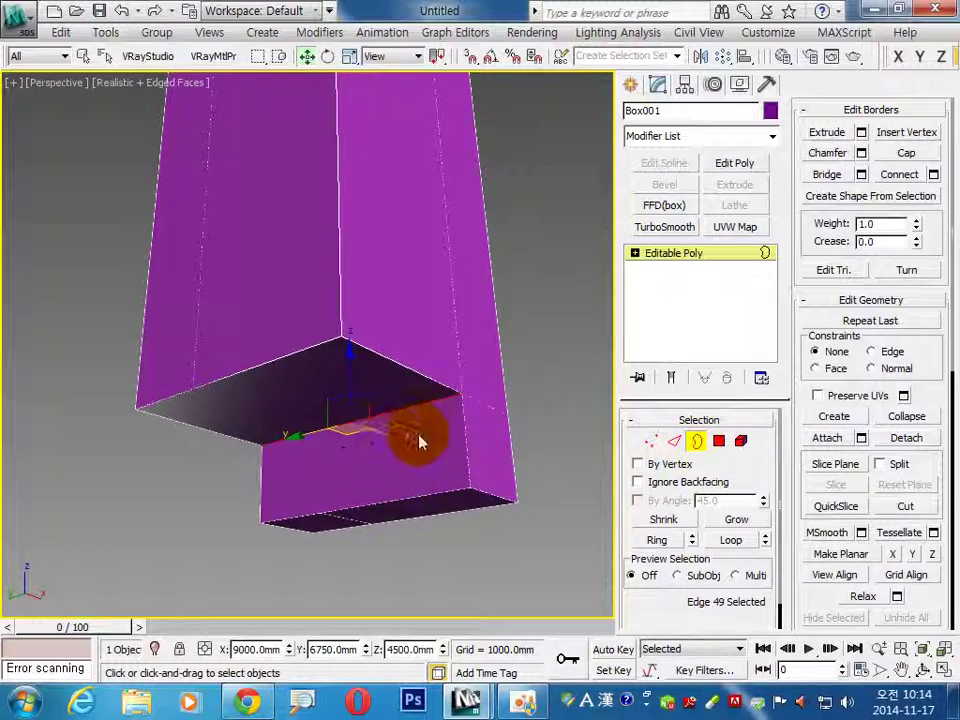
middle_click_drag(415, 490, 279, 536, "alt")
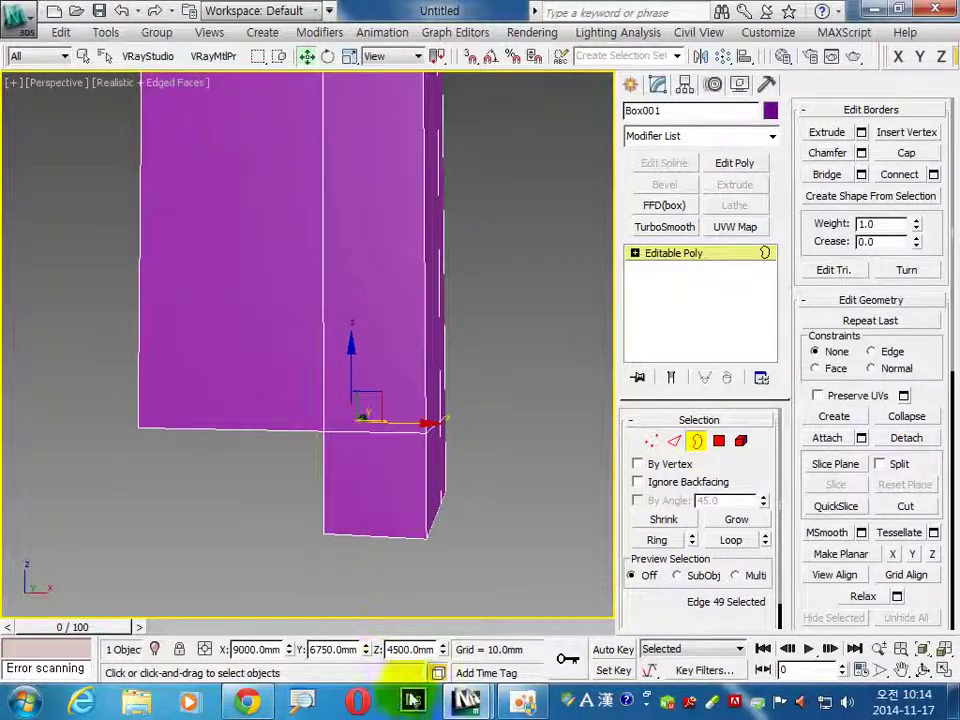
left_click(396, 611)
mouse_move(343, 531)
middle_mouse_down("alt")
mouse_move(414, 535)
mouse_move(360, 525)
middle_mouse_up("alt")
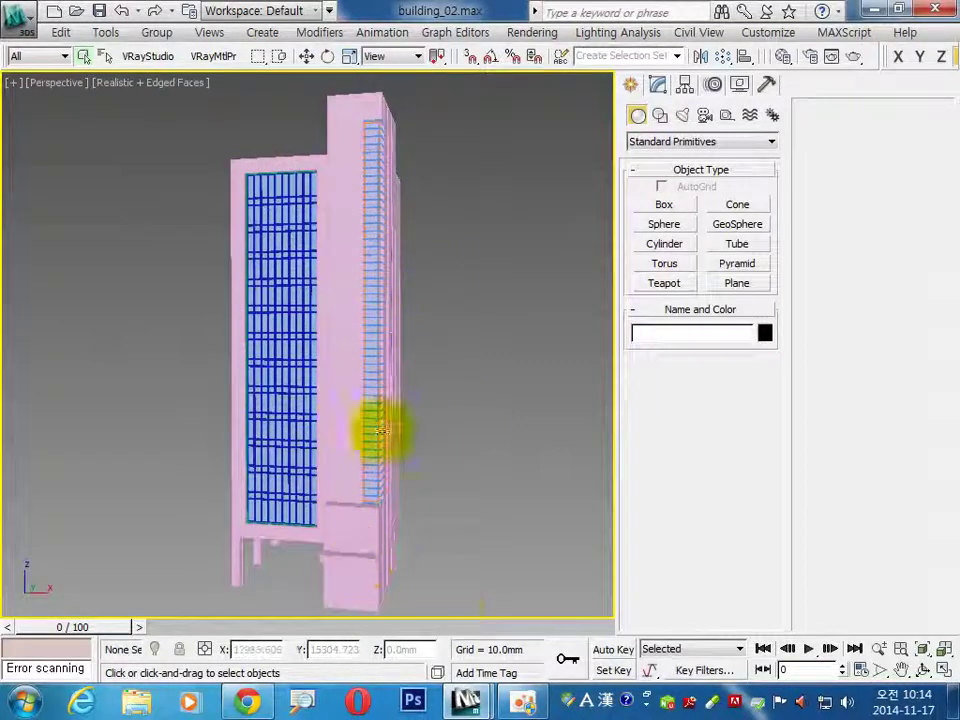
left_click(531, 706)
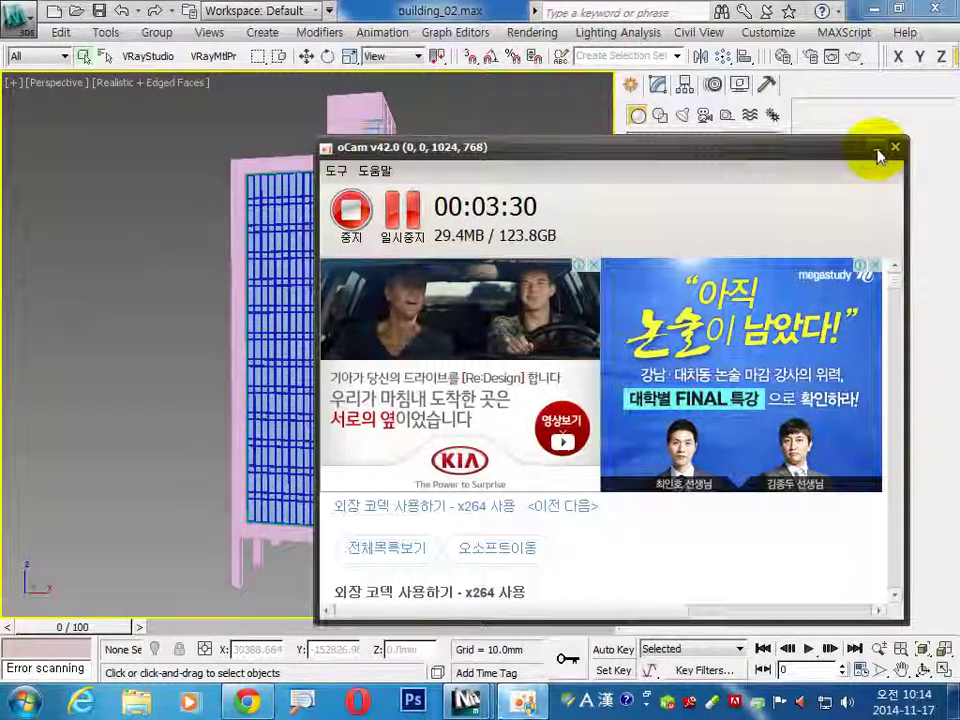
left_click(893, 147)
left_click(518, 617)
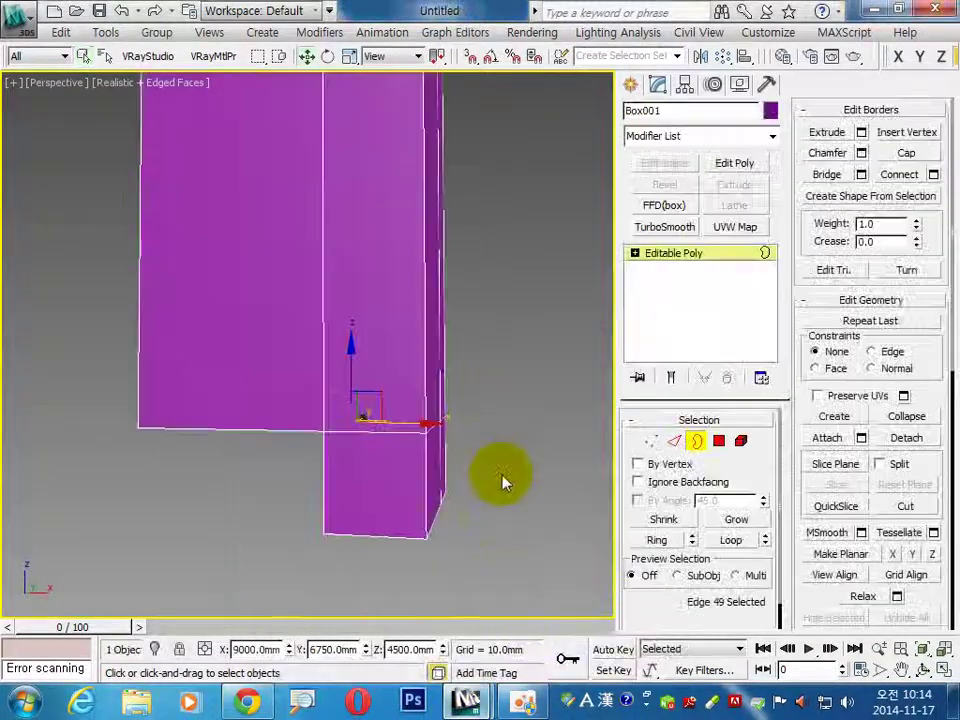
- Select the top, front and bottom faces of the narrow front column
scroll(407, 463, "down", 5)
mouse_move(407, 463)
middle_mouse_down("alt")
mouse_move(381, 399)
mouse_move(364, 429)
middle_mouse_up("alt")
left_click(719, 441)
left_click(328, 154)
left_click(317, 246, "ctrl")
left_click(327, 462, "ctrl")
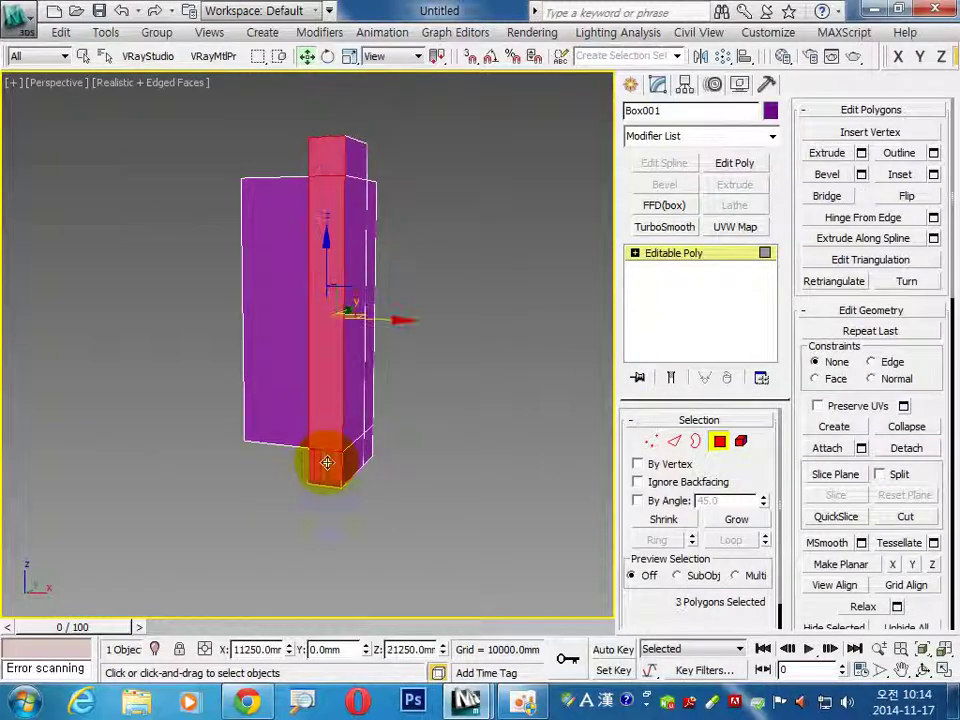
- Extrude the three column faces 1500 mm outward and clear the selection
left_click(861, 153)
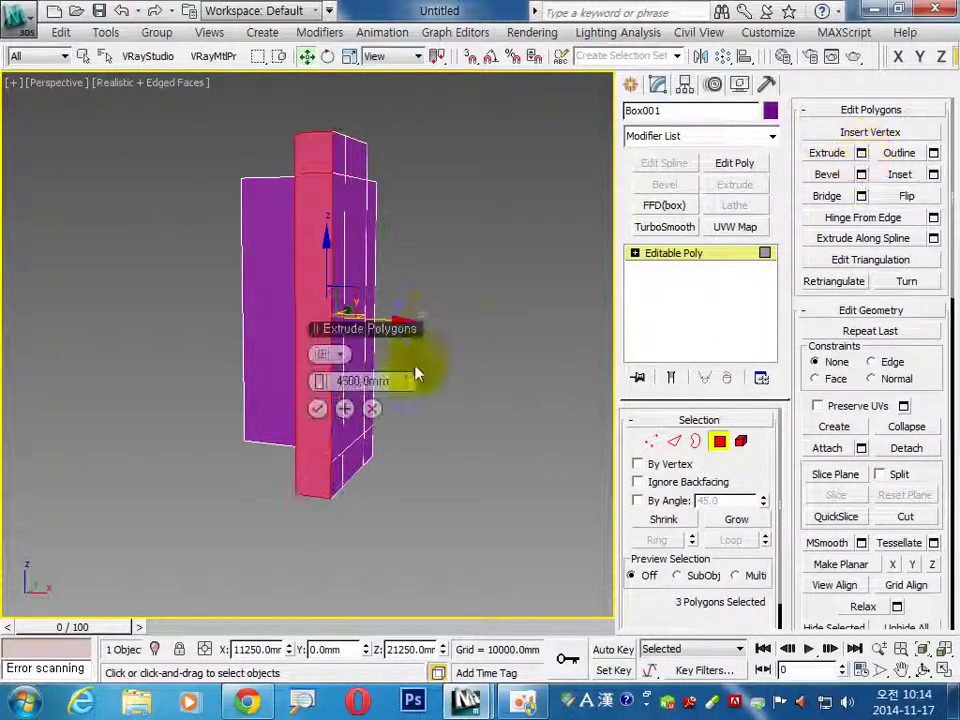
left_click_drag(322, 394, 320, 405)
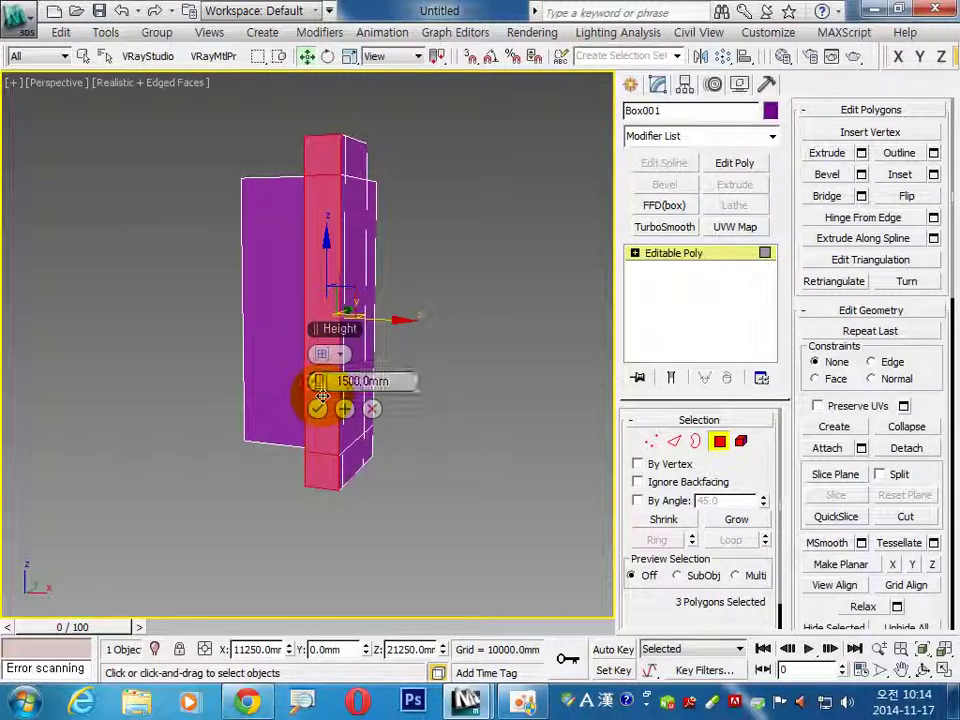
left_click(317, 408)
left_click(440, 497)
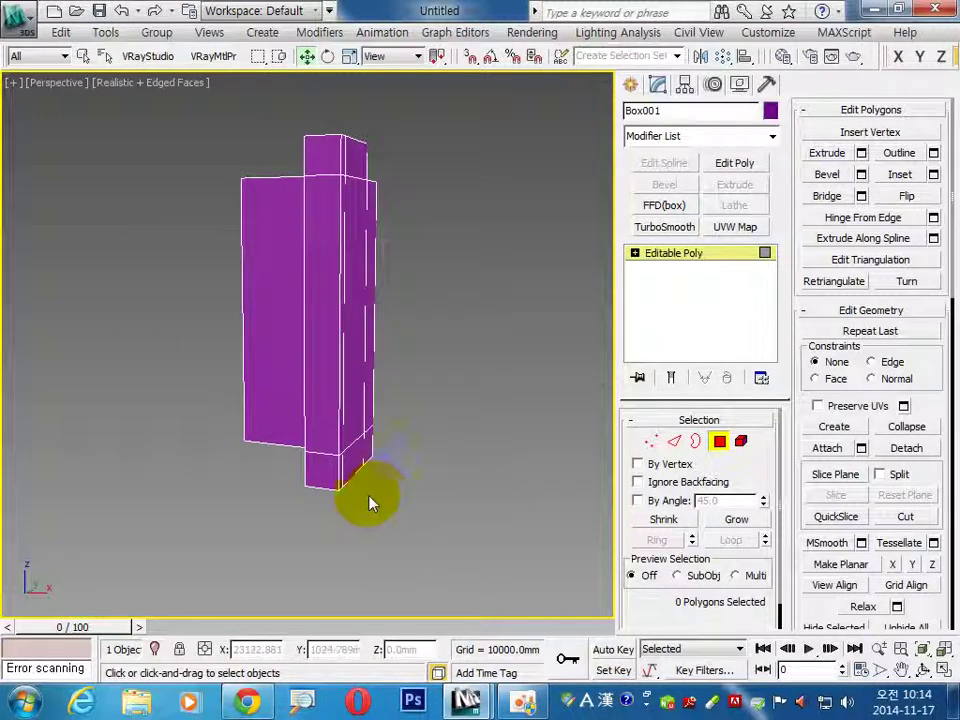
middle_click_drag(369, 504, 435, 461, "alt")
scroll(435, 458, "up", 3)
left_click(674, 443)
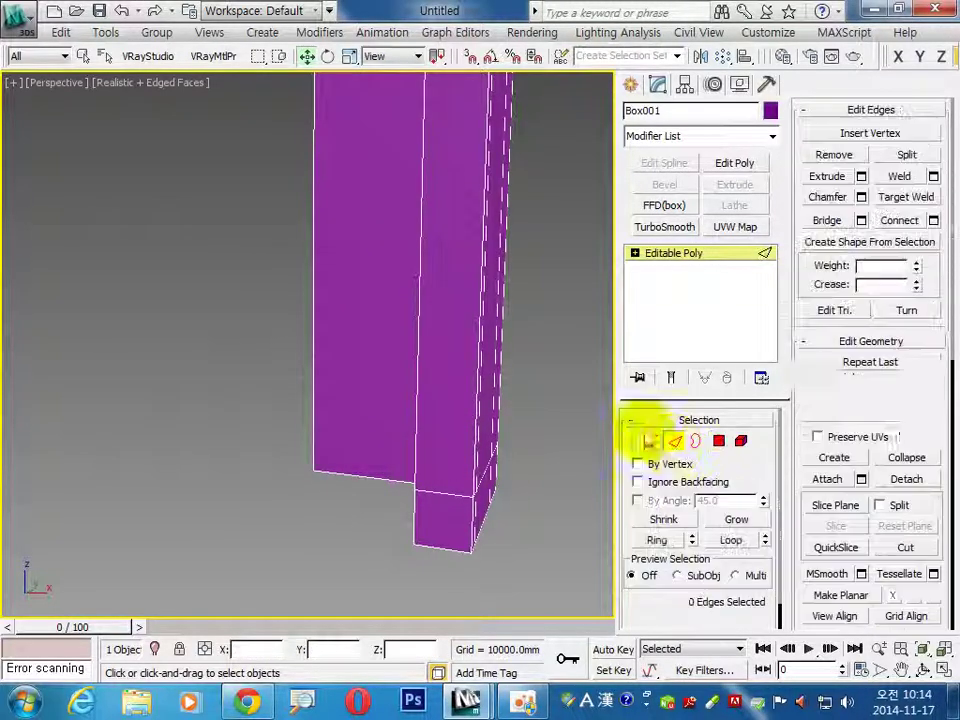
- Connect two vertical column edges and place the new edge at Z 8500 mm
left_click(417, 374)
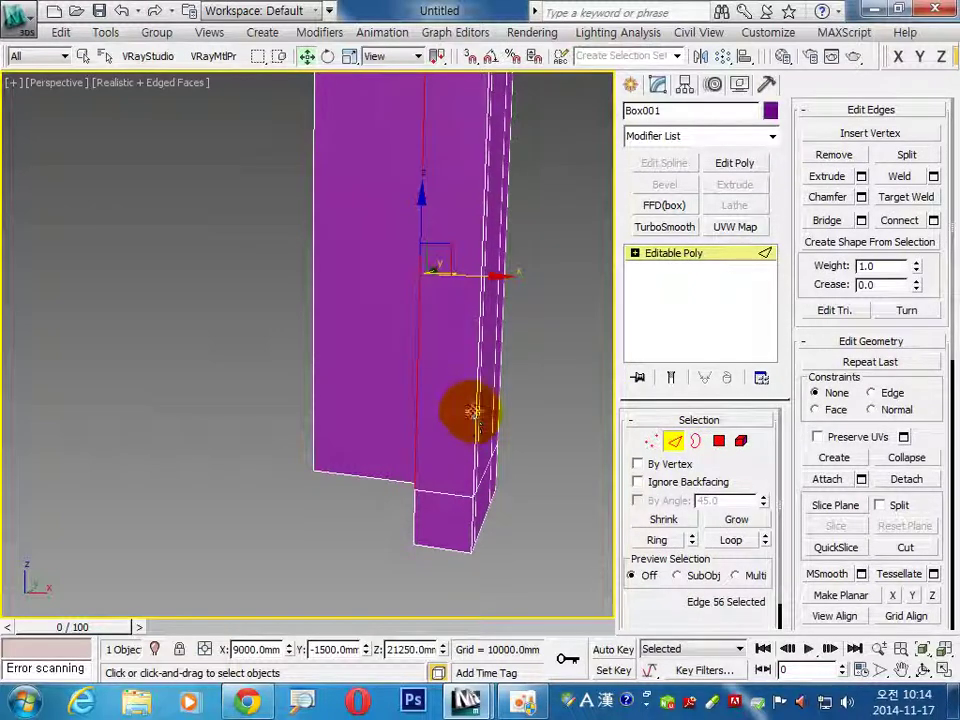
left_click(474, 409, "ctrl")
mouse_move(465, 435)
middle_mouse_down("alt")
mouse_move(422, 446)
mouse_move(606, 382)
middle_mouse_up("alt")
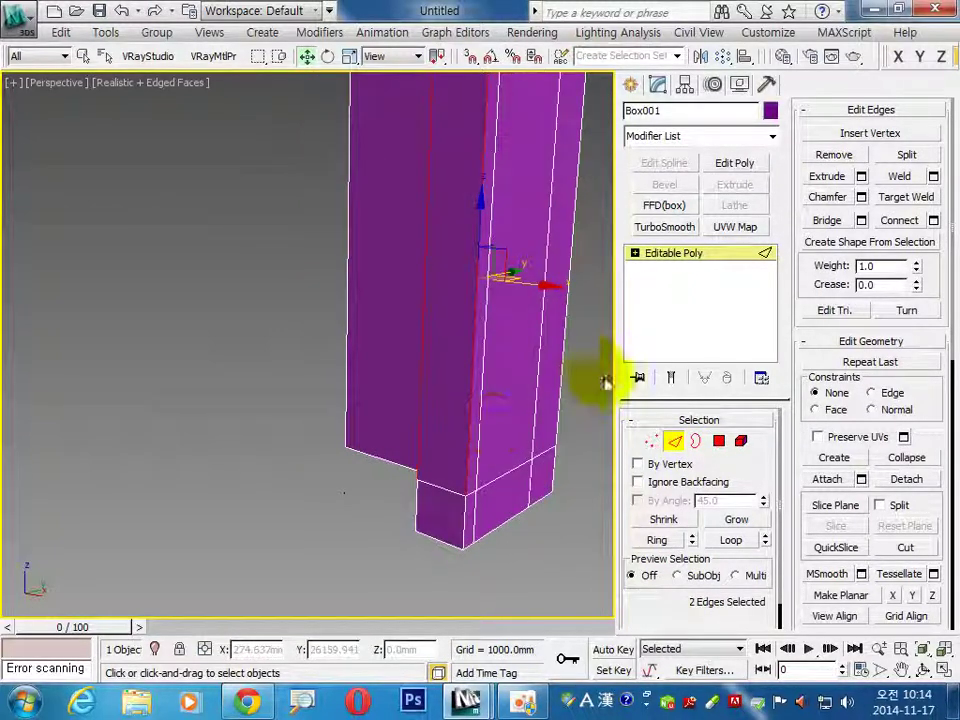
left_click(899, 220)
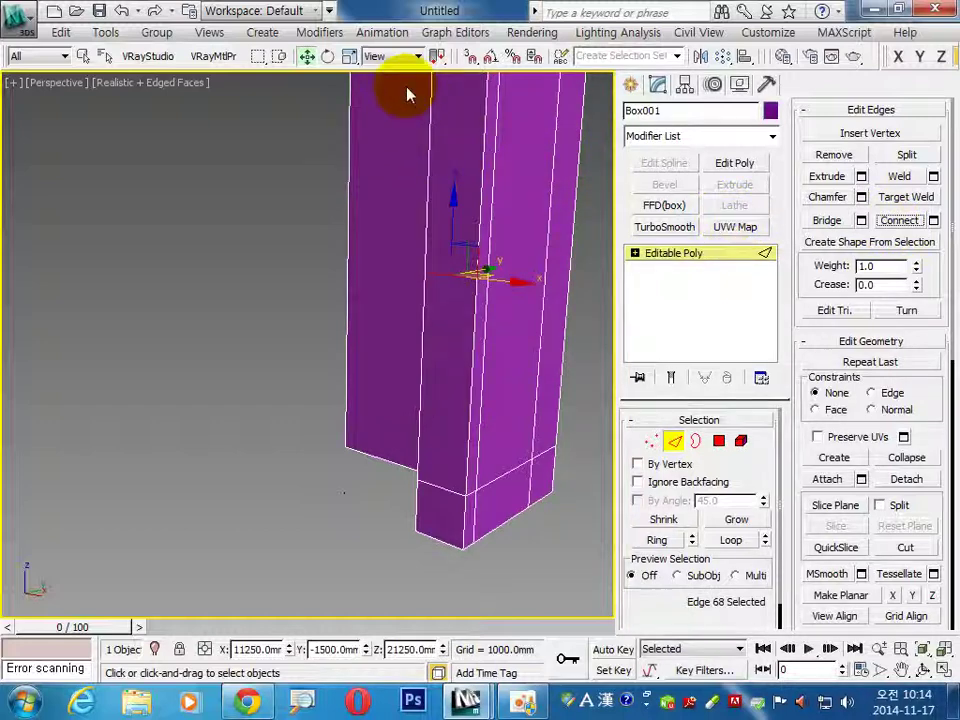
right_click(307, 56)
left_click_drag(575, 407, 460, 402)
type("8500")
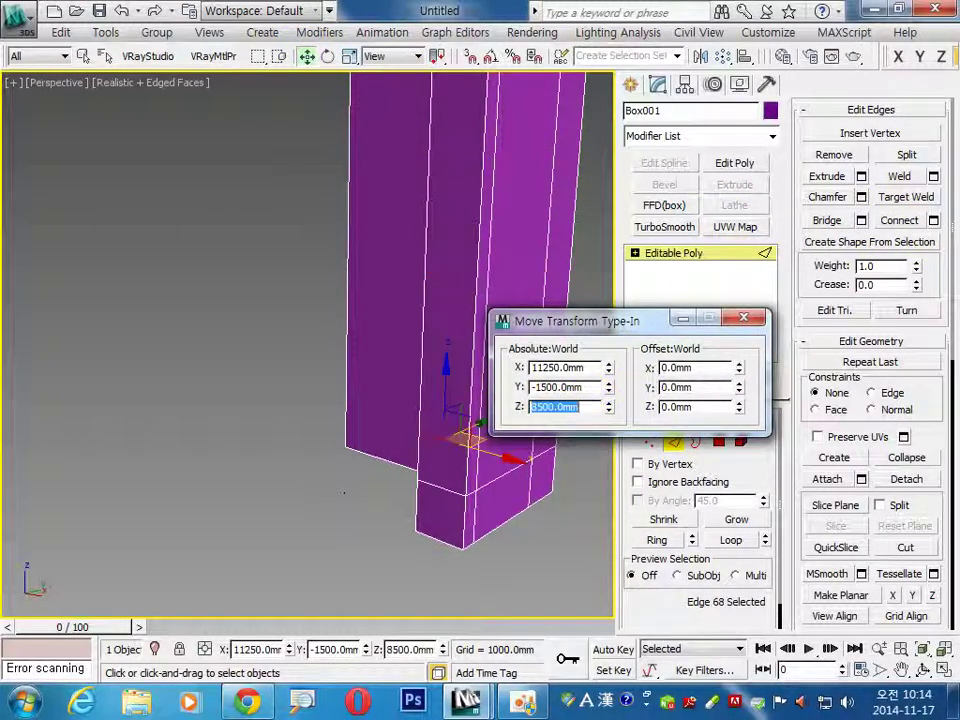
- Extrude the two lower column faces below that edge out by 1500 mm
left_click(719, 441)
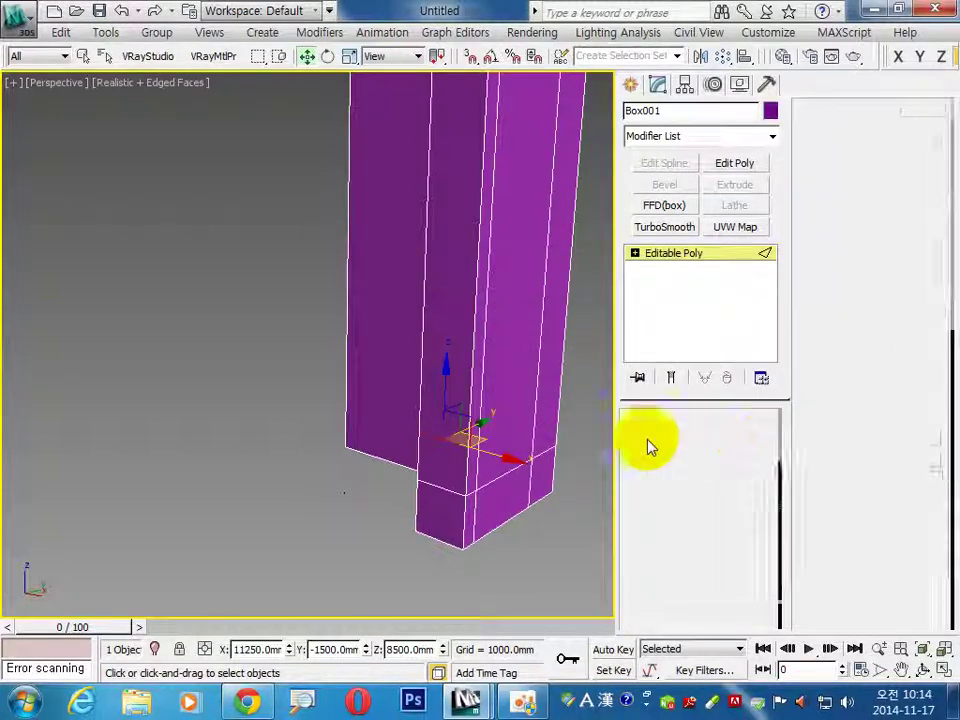
left_click(454, 455)
left_click(435, 514, "ctrl")
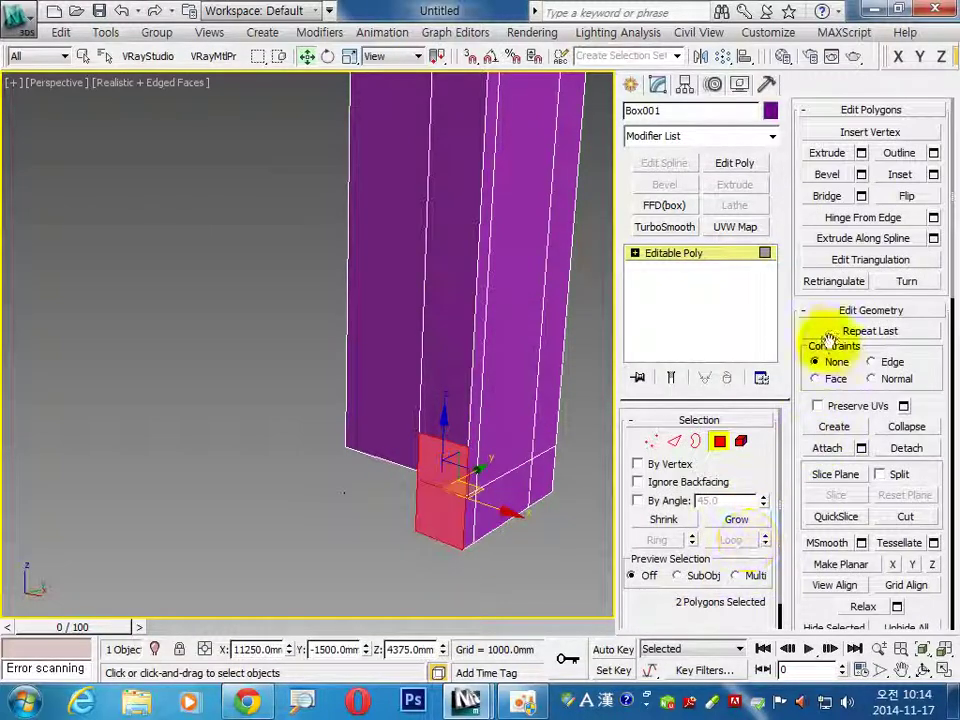
left_click(861, 155)
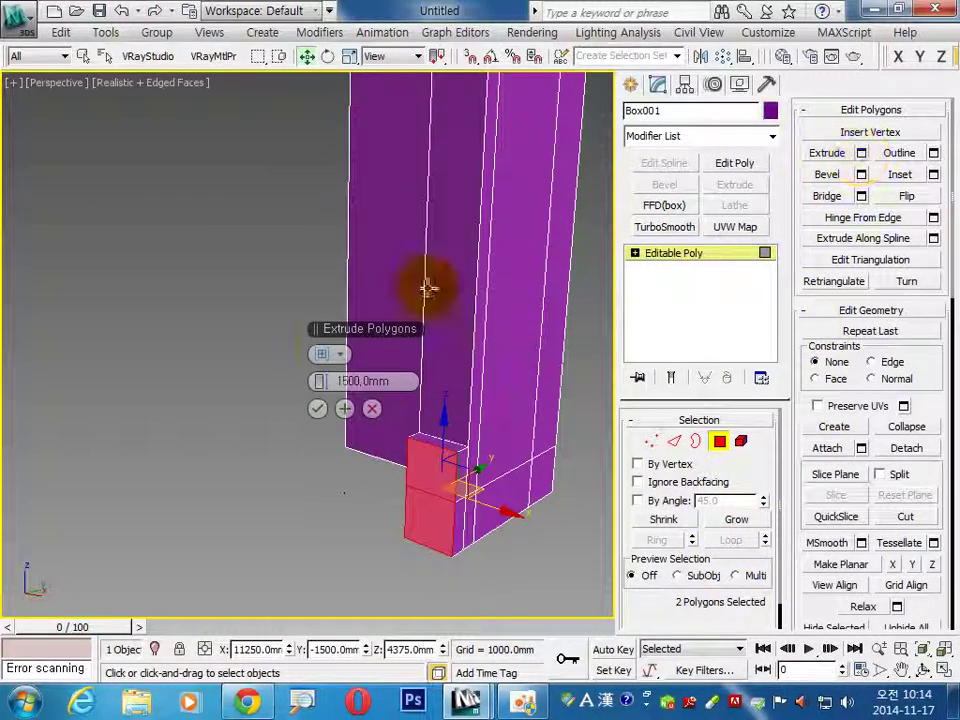
left_click(316, 409)
left_click(603, 566)
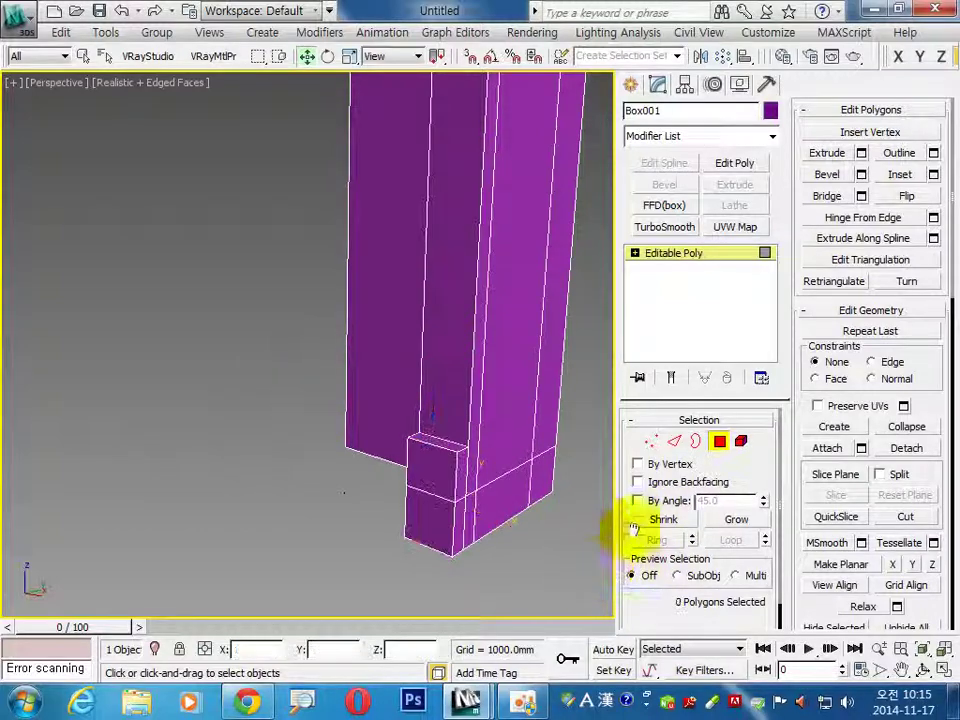
left_click(672, 441)
left_click(515, 515)
scroll(450, 440, "up", 2)
scroll(450, 470, "up", 4)
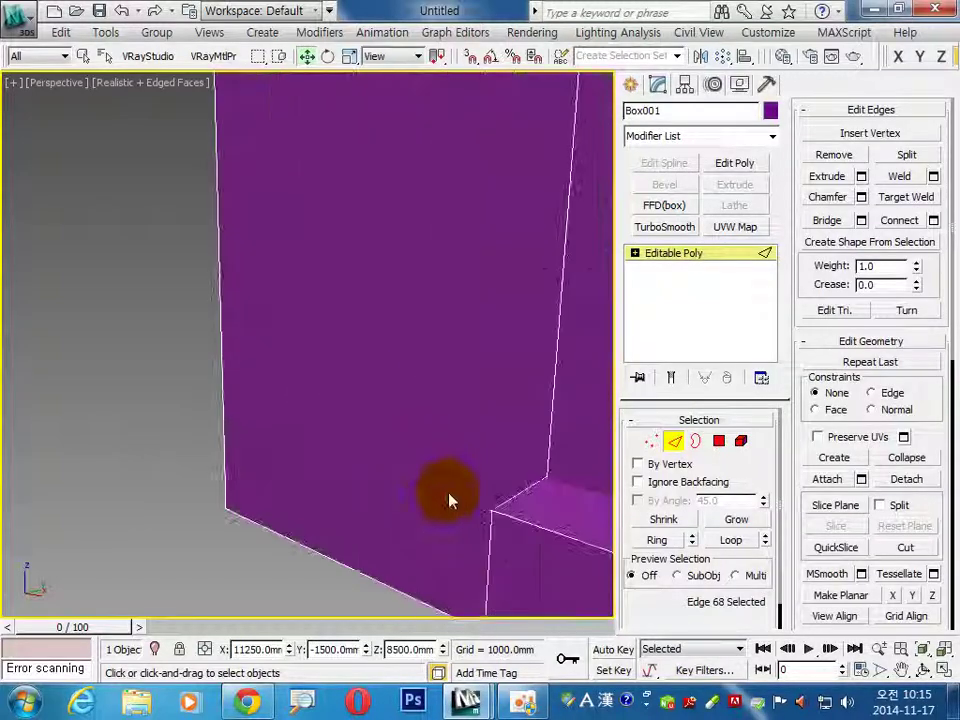
- Chamfer the horizontal edge on the protruding base by 300 mm
middle_click_drag(450, 500, 302, 232)
left_click(364, 384)
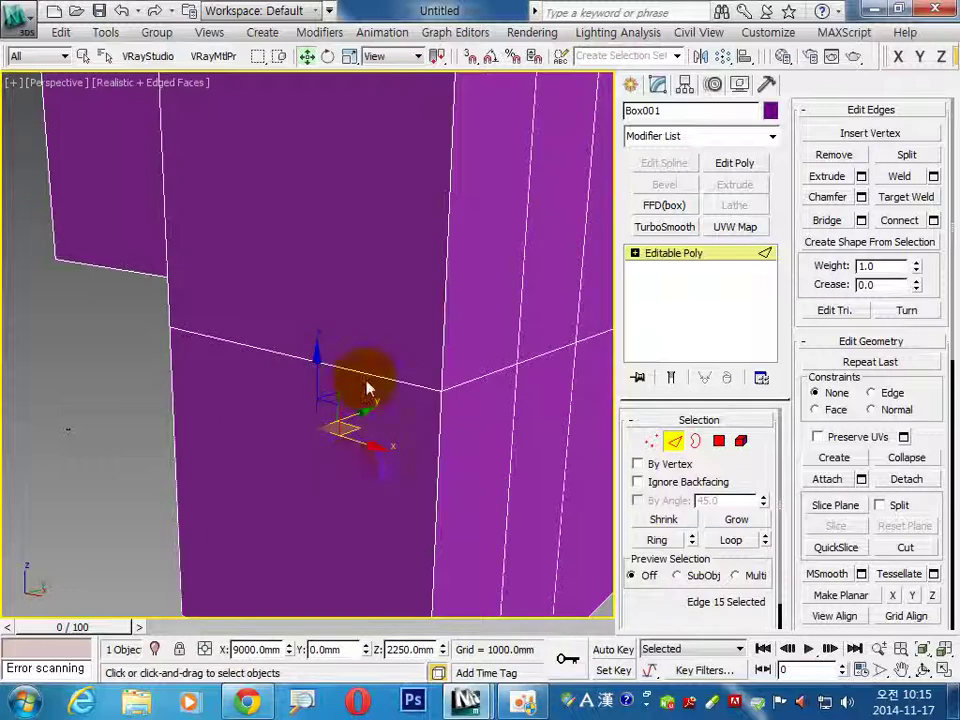
left_click(364, 497)
middle_click_drag(364, 497, 379, 396, "alt")
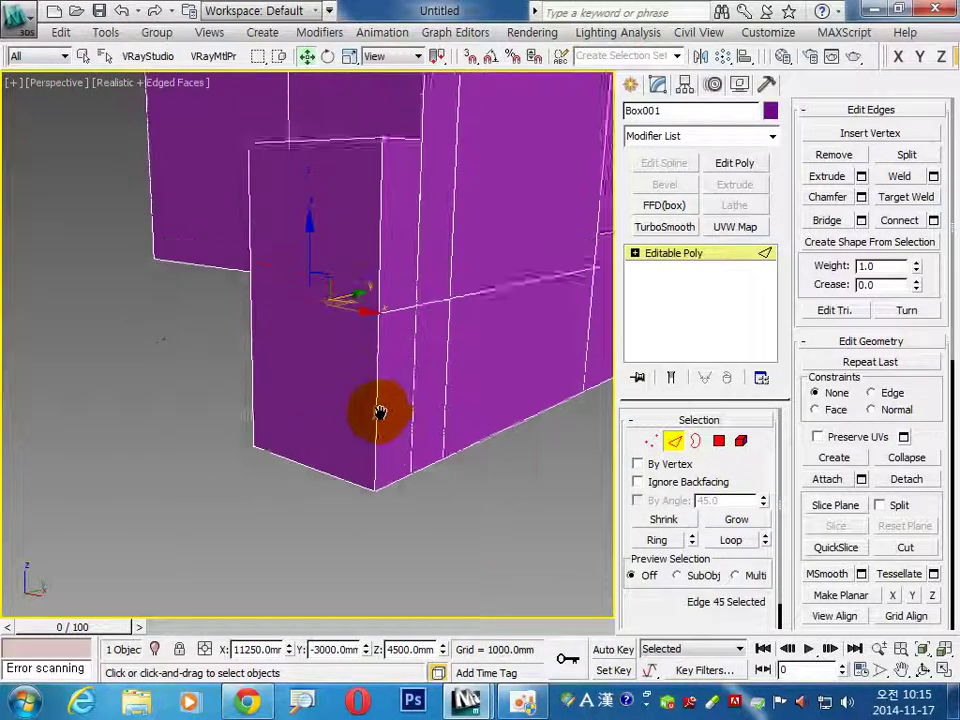
left_click(861, 197)
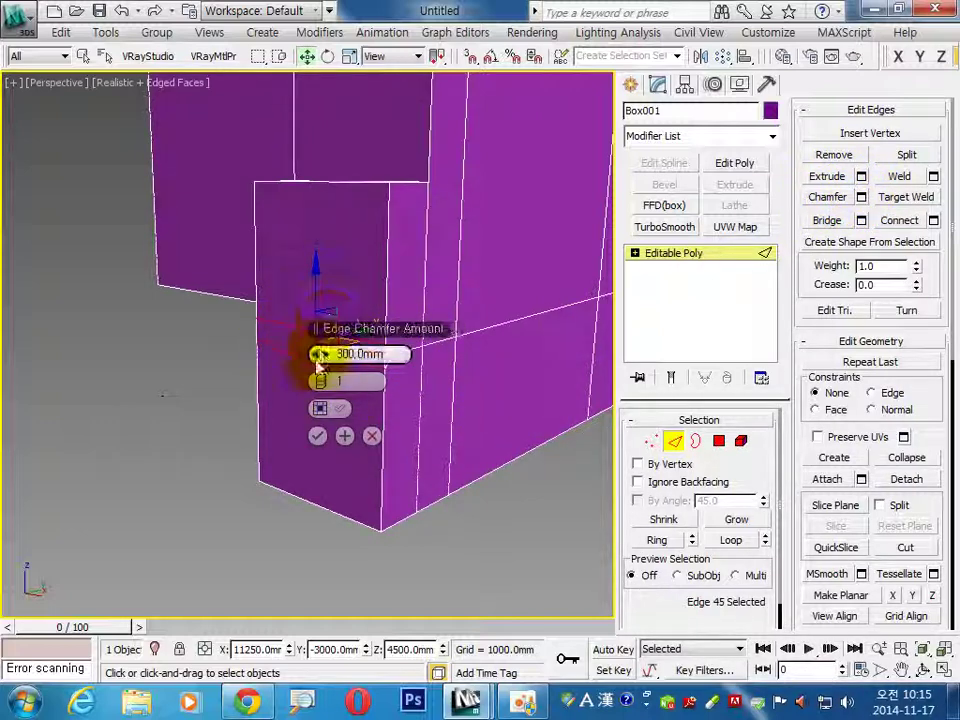
left_click(284, 338)
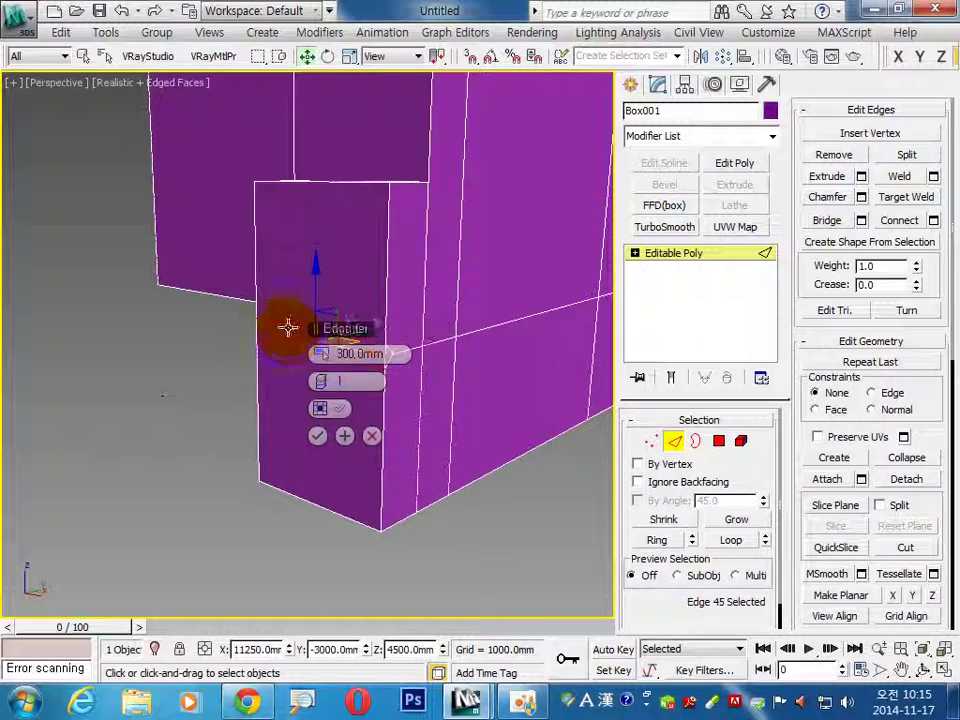
left_click(317, 436)
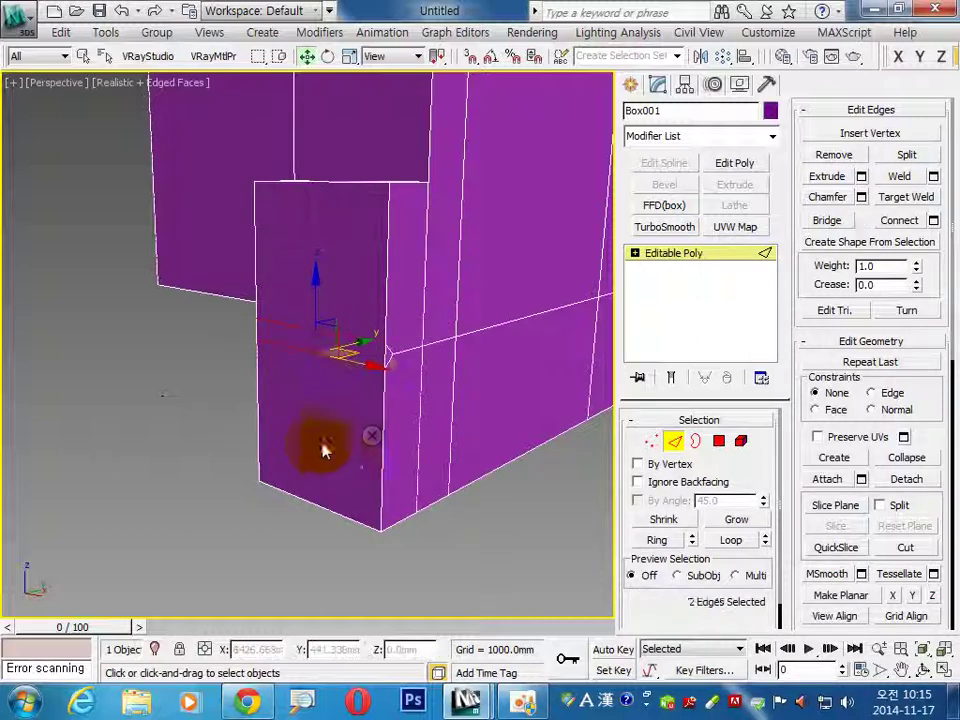
- Extrude the thin 300 mm chamfer strip outward into a 1500 mm ledge, then exit Polygon mode
left_click(719, 442)
left_click(375, 350)
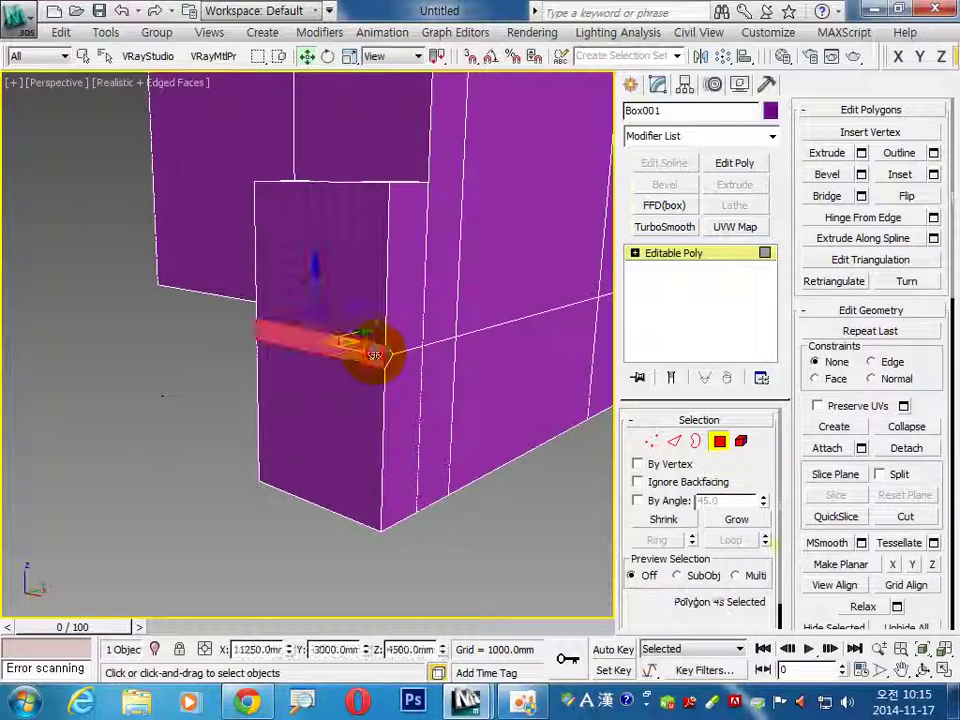
left_click(862, 152)
left_click(317, 407)
left_click(503, 567)
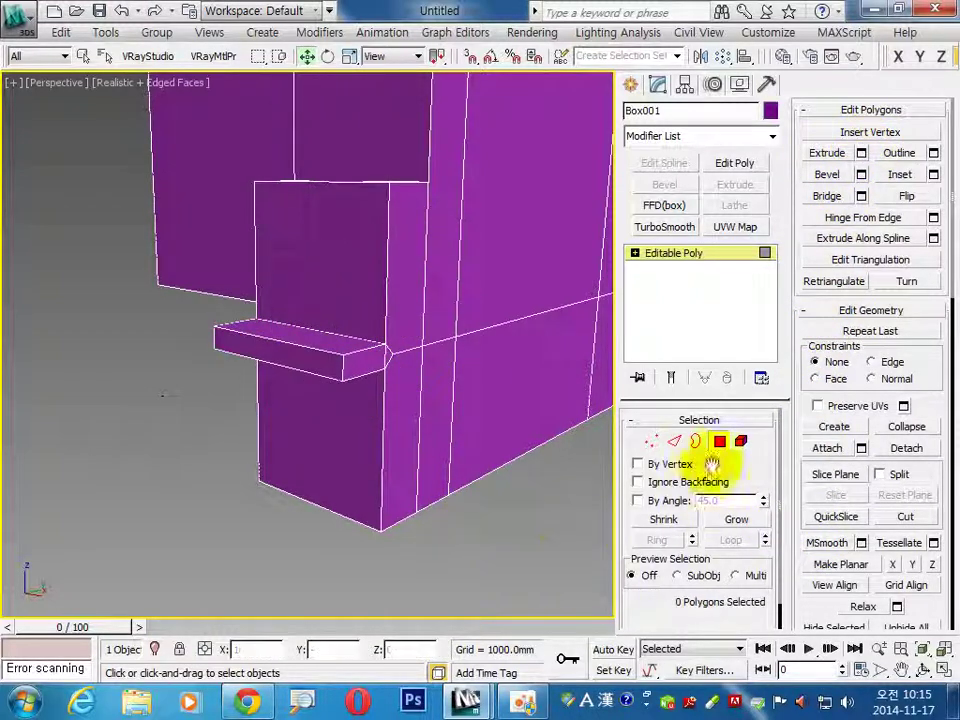
left_click(719, 441)
mouse_move(600, 440)
middle_mouse_down("alt")
mouse_move(407, 381)
mouse_move(410, 400)
mouse_move(399, 349)
mouse_move(433, 456)
middle_mouse_up("alt")
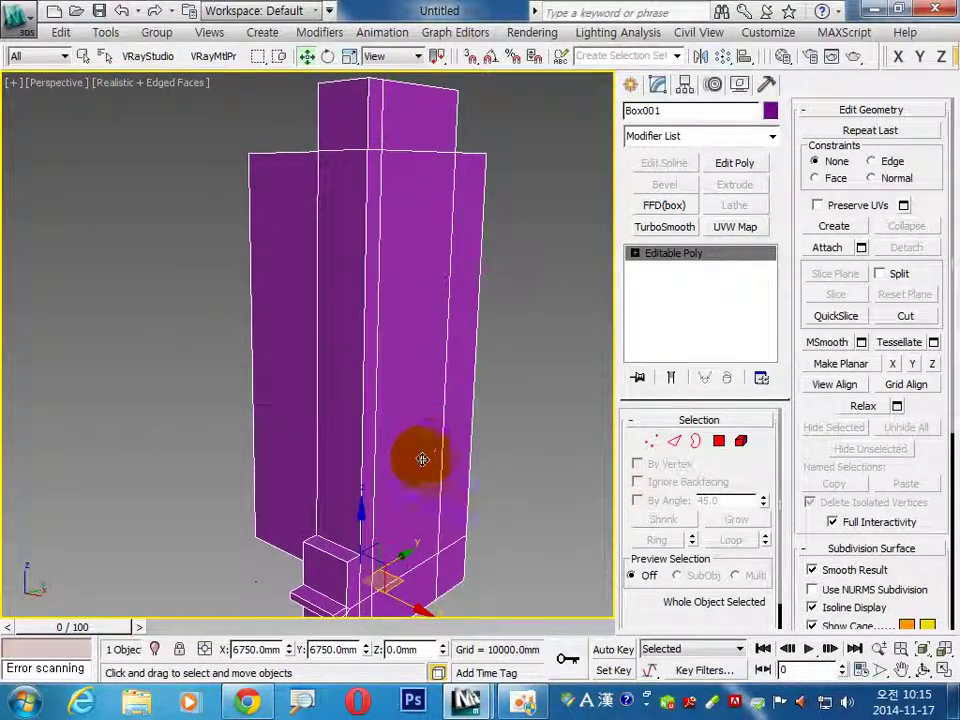
- Inspect the building_02 reference from several angles, then return to the Untitled box scene
left_click(333, 610)
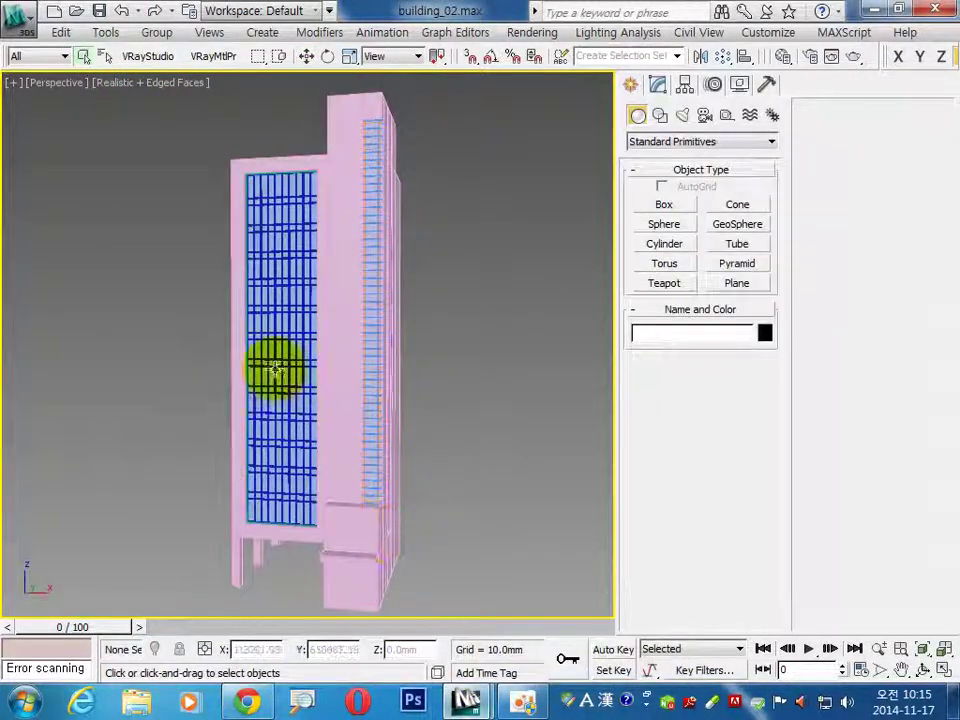
mouse_move(371, 437)
middle_mouse_down("alt")
mouse_move(354, 456)
mouse_move(261, 456)
mouse_move(352, 440)
middle_mouse_up("alt")
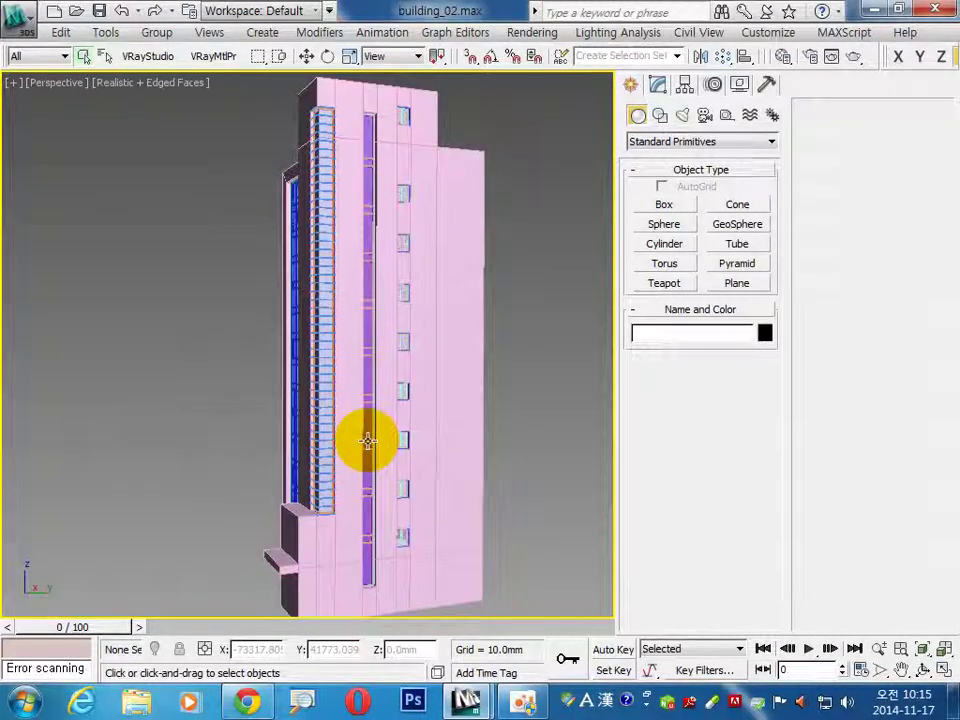
middle_click_drag(342, 437, 407, 444, "alt")
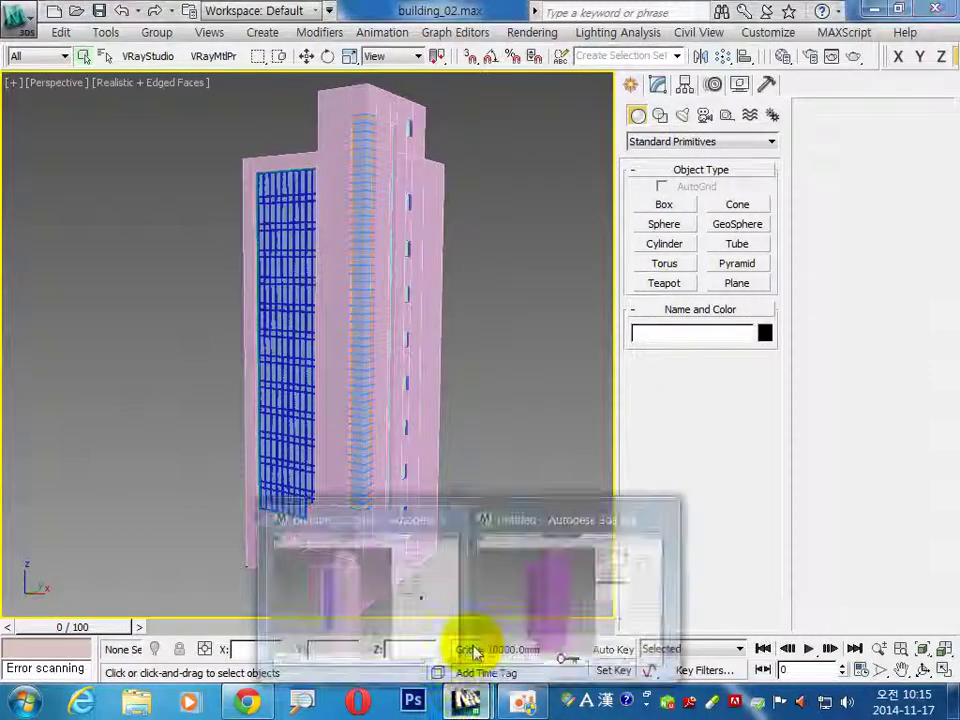
left_click(500, 600)
middle_click_drag(407, 443, 474, 448, "alt")
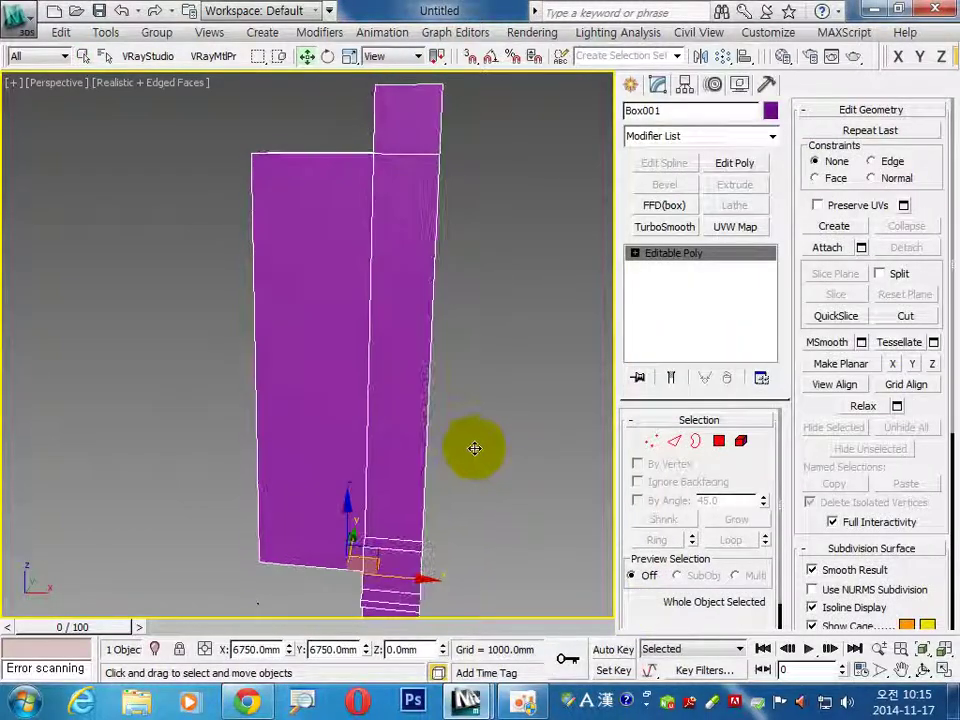
- Inset the box's wide left face by 1200 mm
left_click(719, 441)
left_click(356, 271)
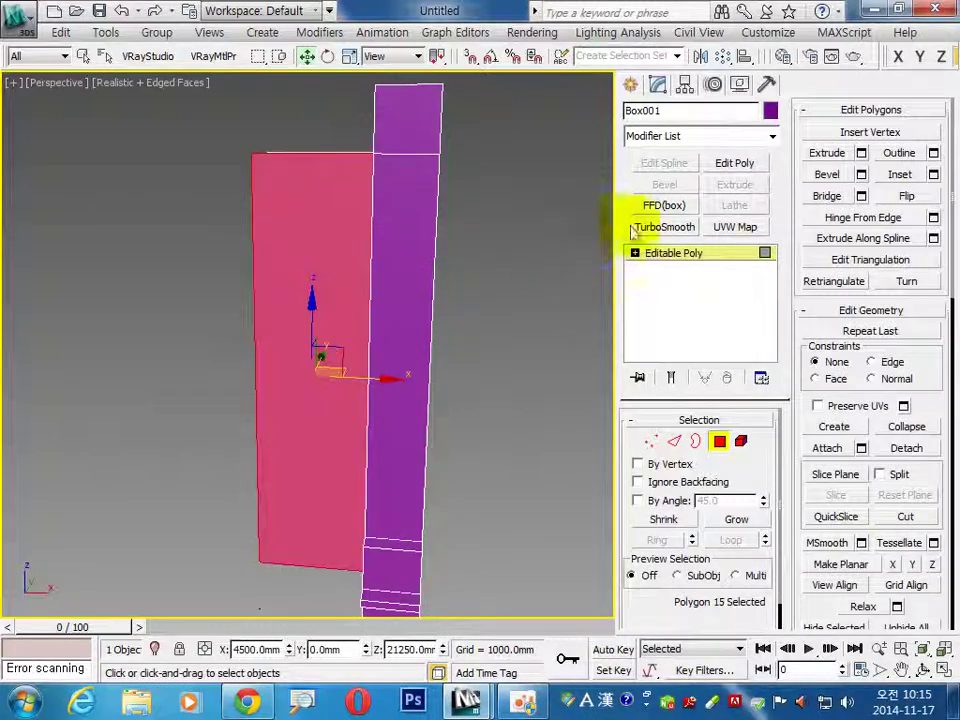
left_click(933, 174)
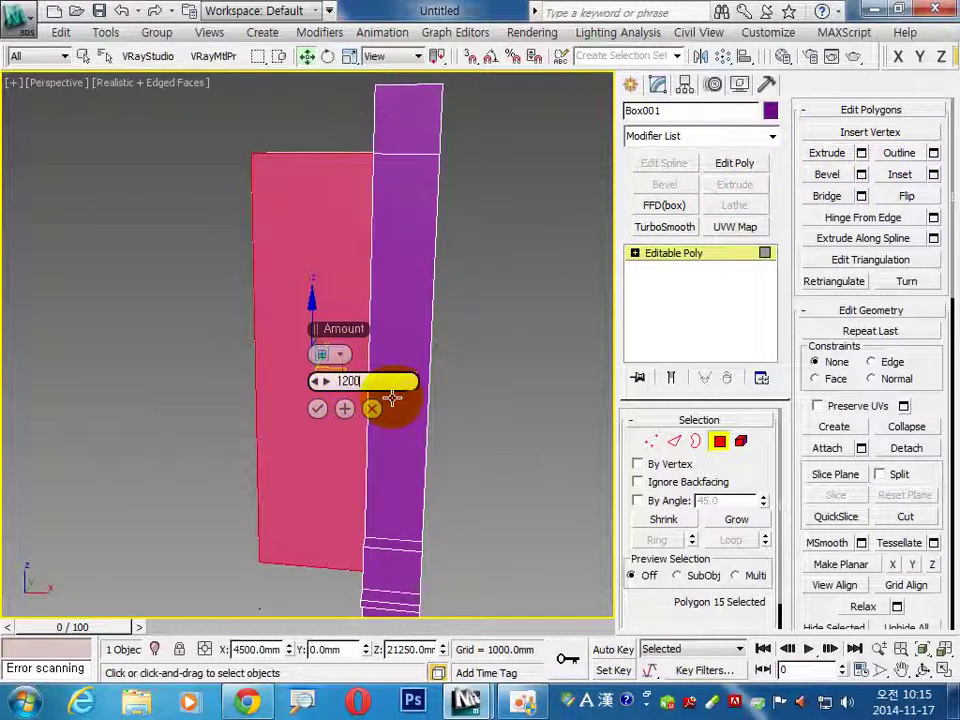
key("Return")
left_click(317, 408)
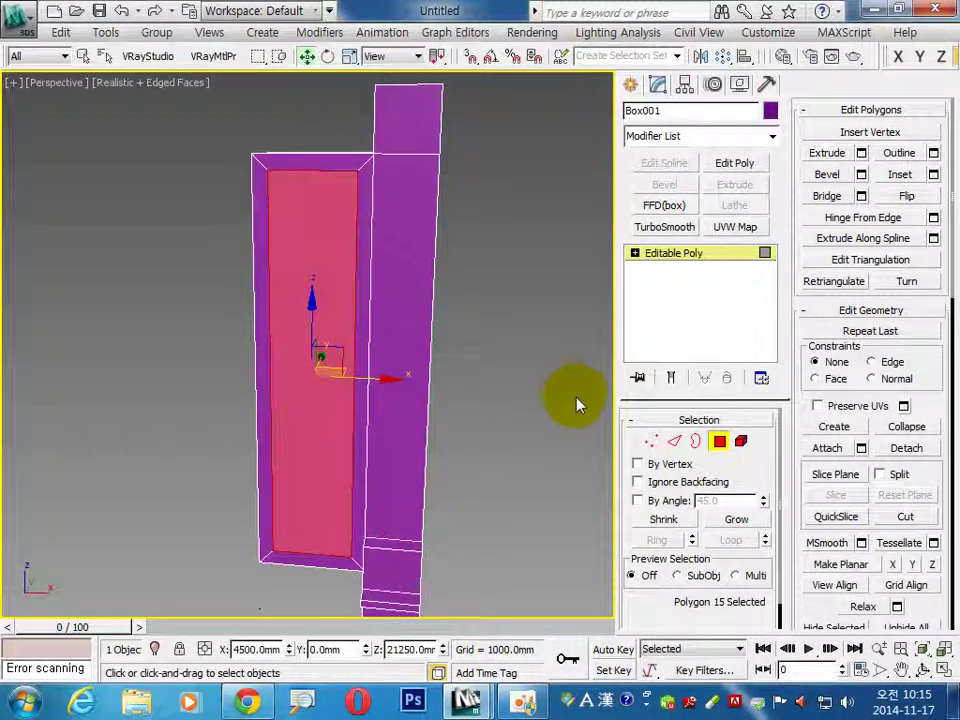
- Extrude the inset face -400 mm inward and start detaching it
left_click(861, 153)
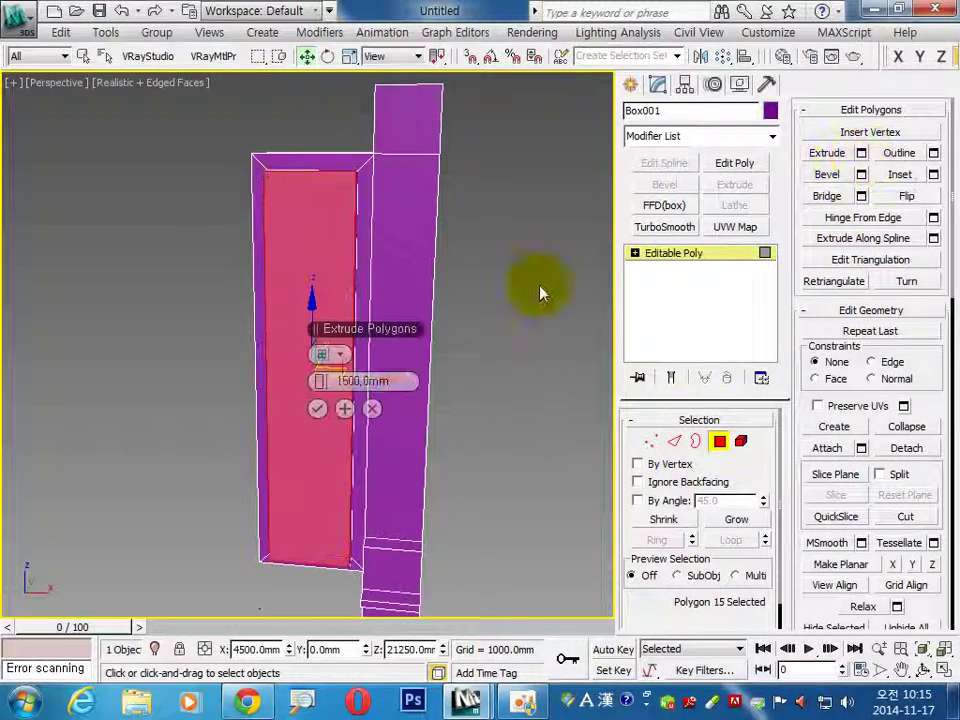
double_click(341, 381)
type("-400")
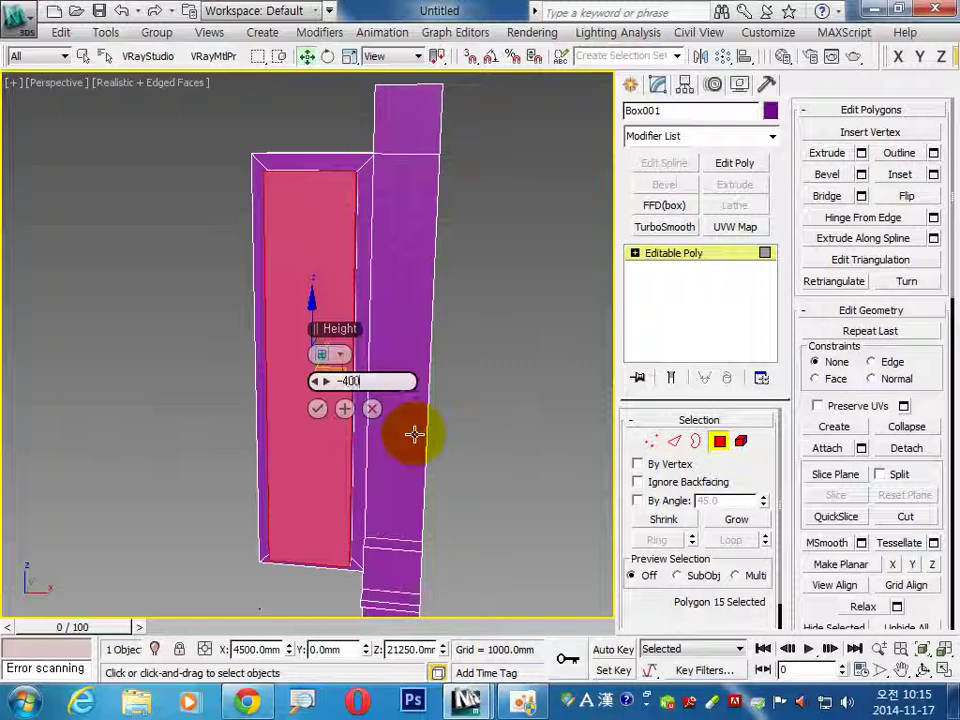
key("Return")
left_click(320, 415)
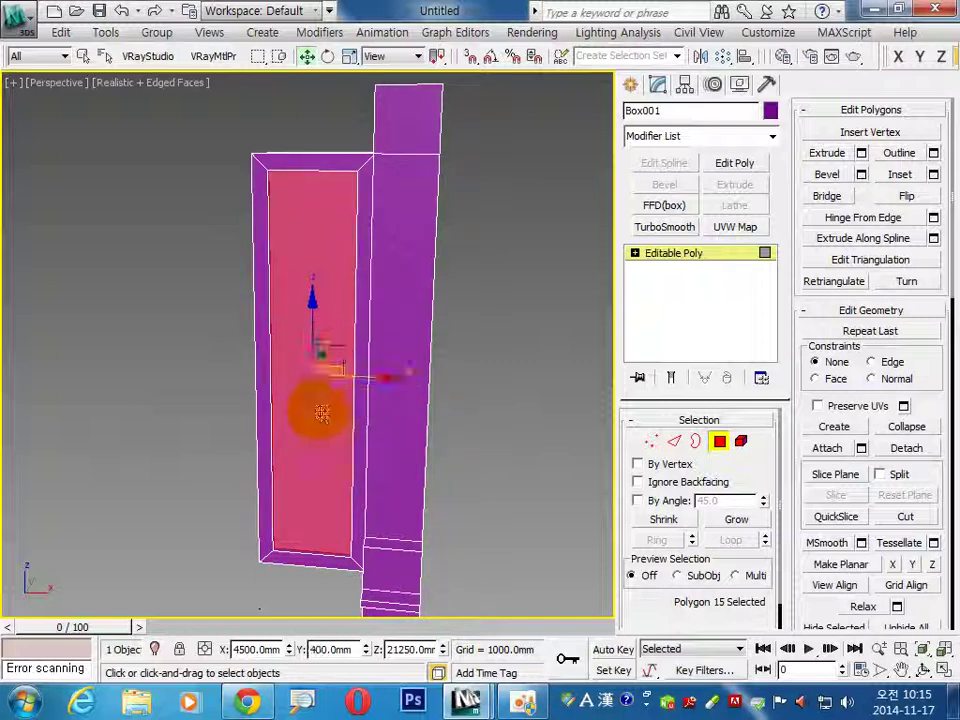
left_click(933, 452)
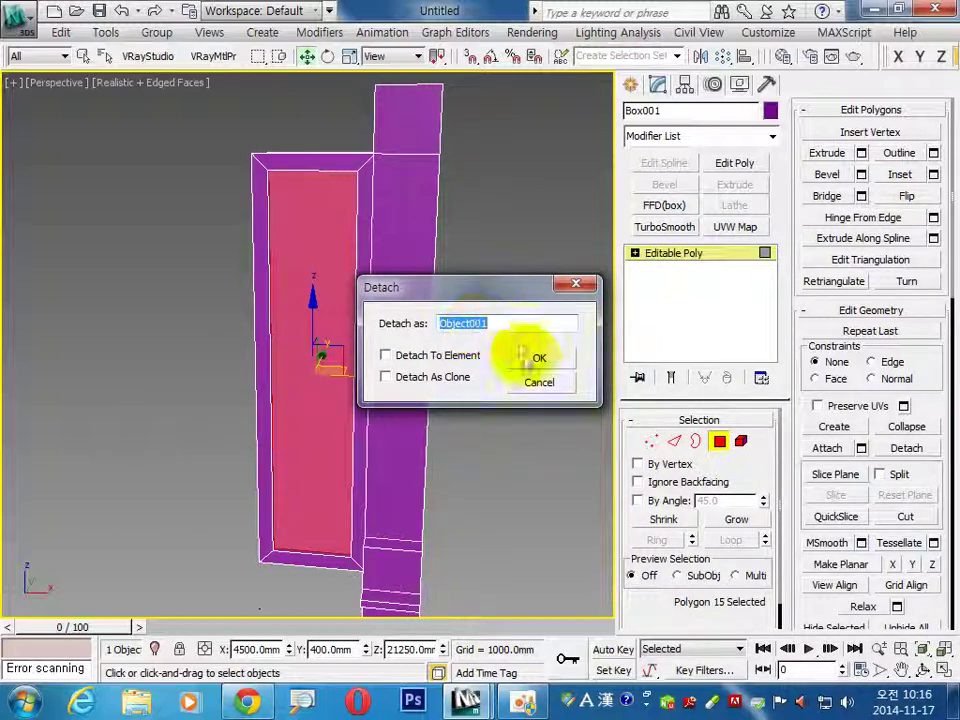
- Detach the recessed face as Object001 and colour Box001 pale green
left_click(538, 359)
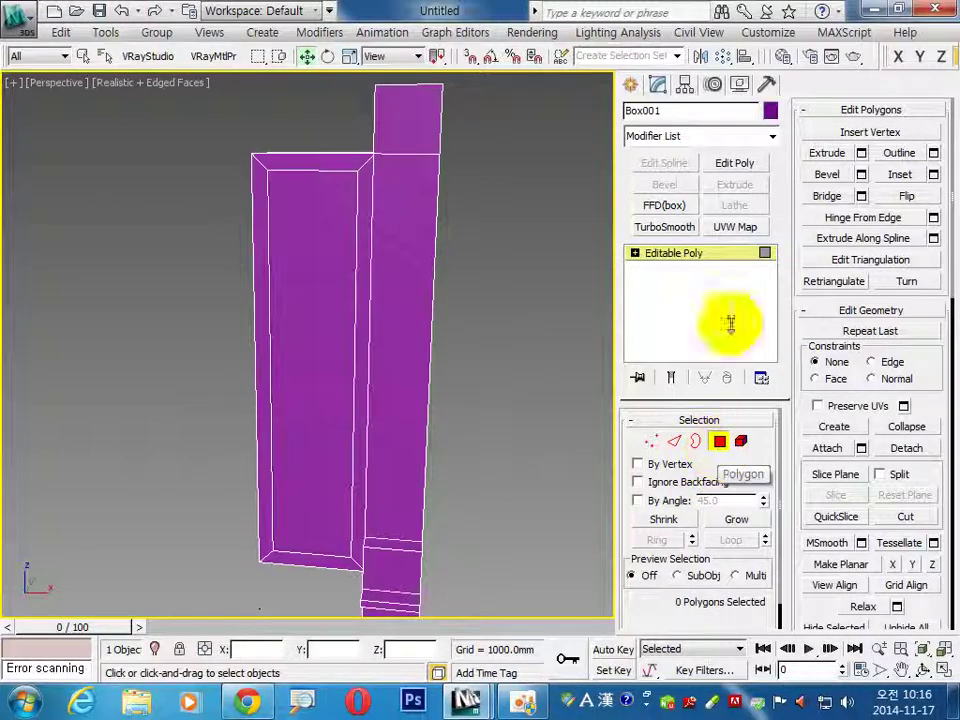
left_click(770, 110)
left_click(371, 184)
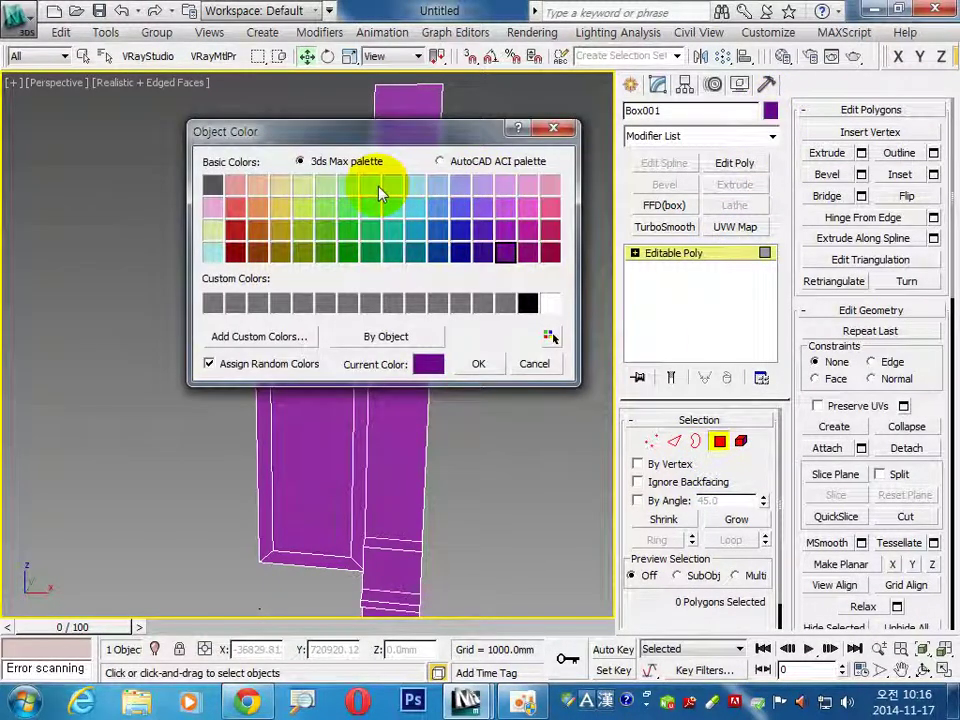
left_click(478, 363)
middle_click_drag(415, 490, 321, 457, "alt")
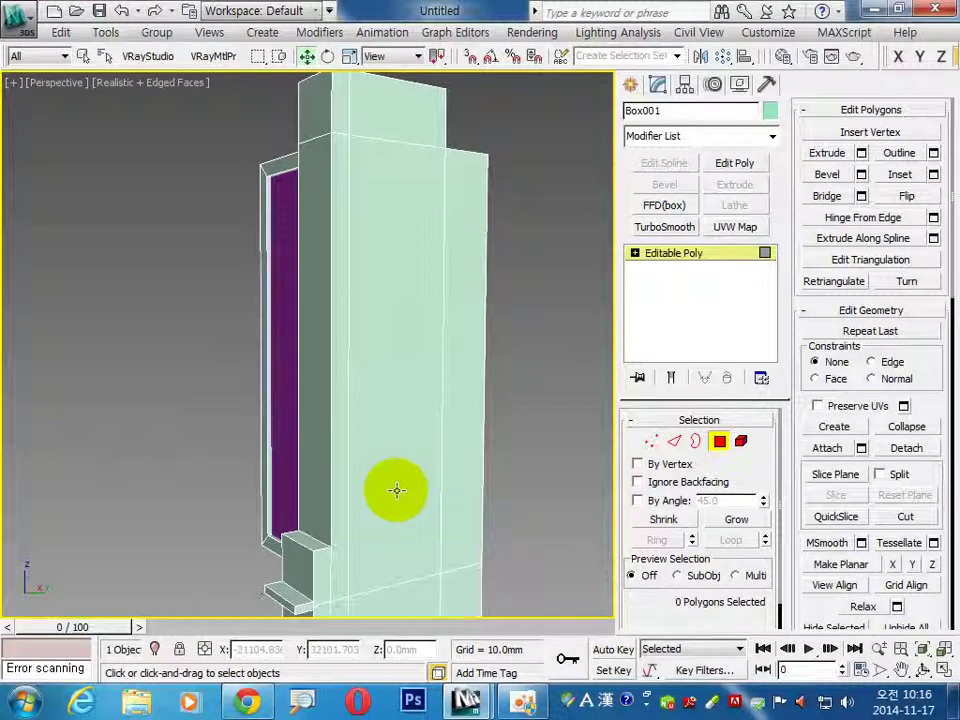
left_click(674, 443)
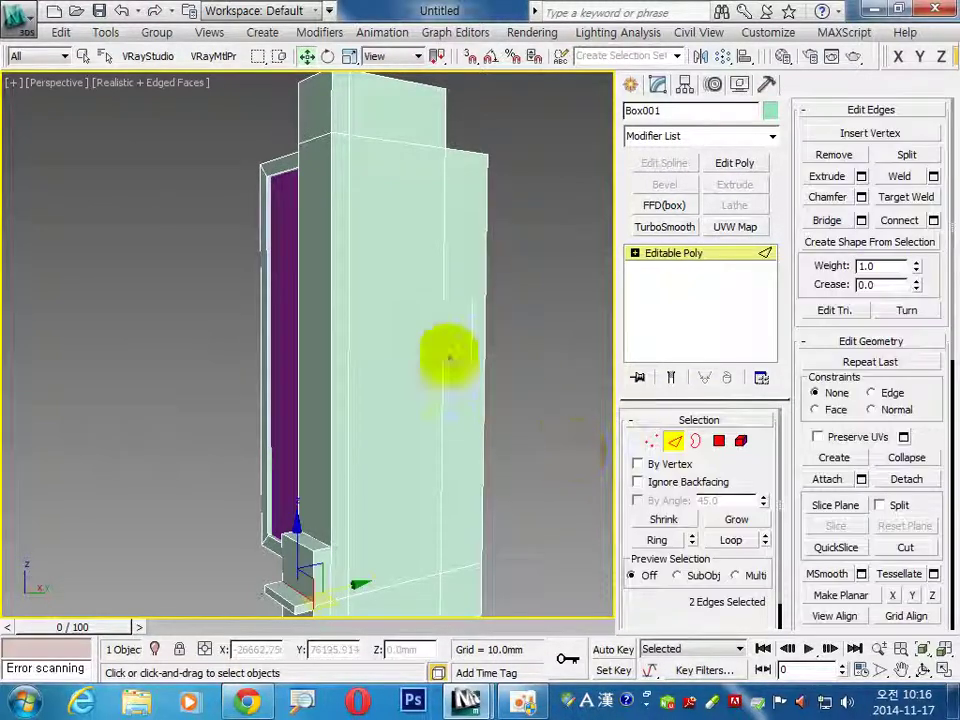
- Connect the side's top and bottom edges and move the new edge to X 12600 mm
left_click(525, 493)
middle_click_drag(525, 493, 369, 538, "alt")
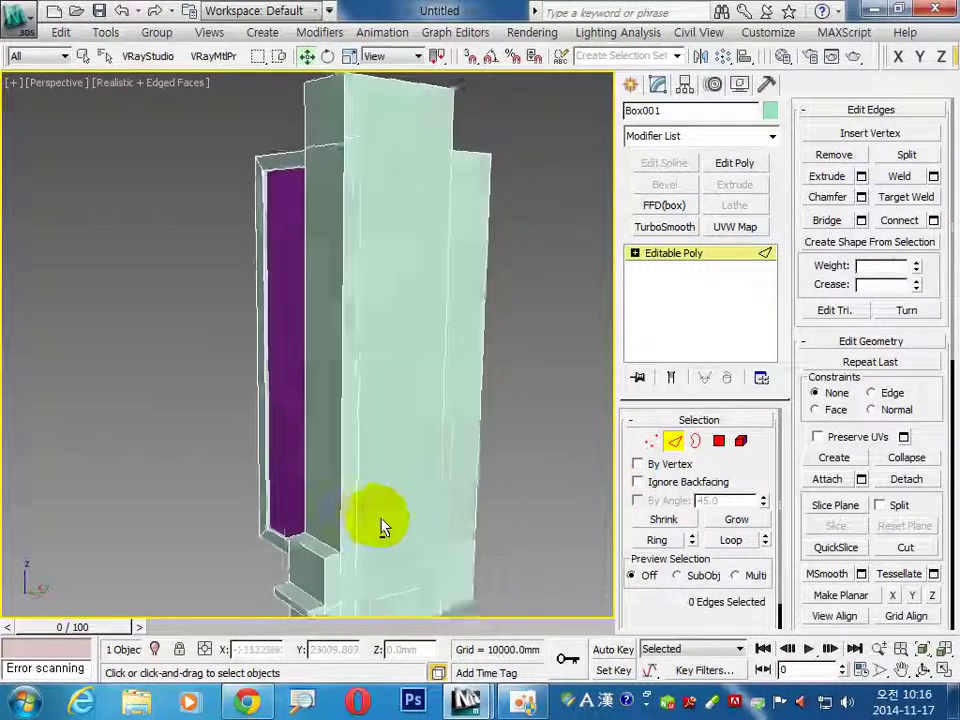
left_click(349, 544)
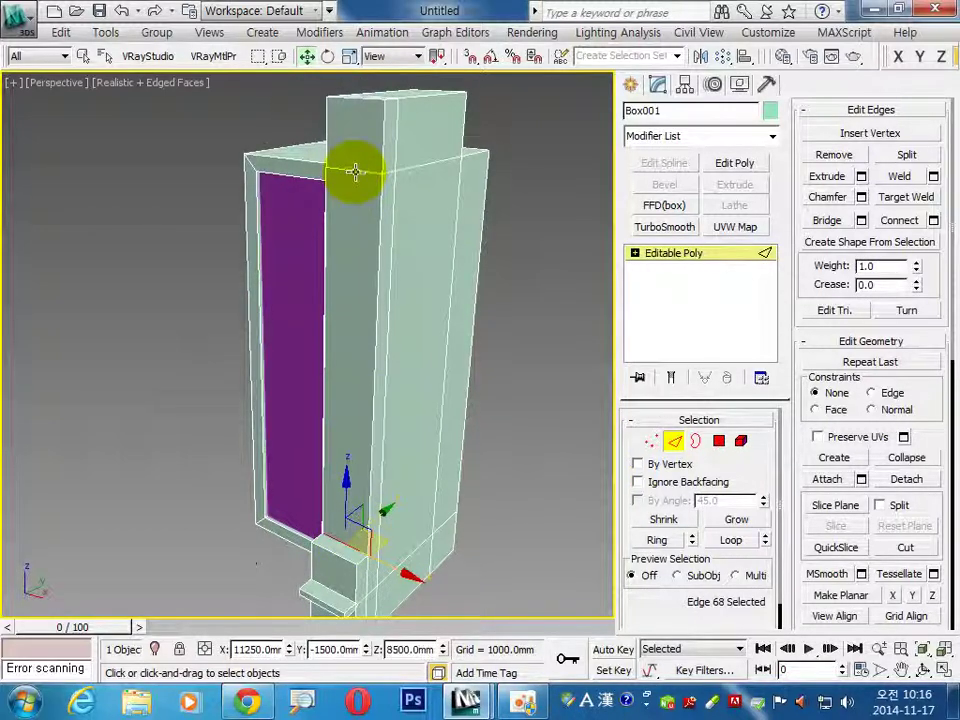
left_click(377, 122, "ctrl")
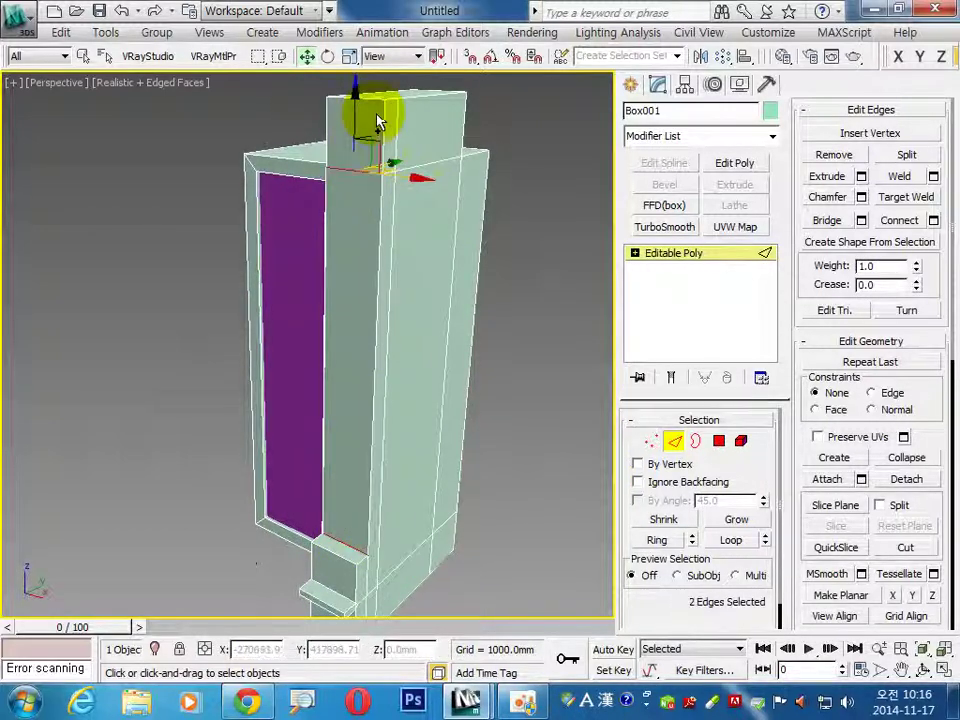
left_click(899, 220)
right_click(307, 56)
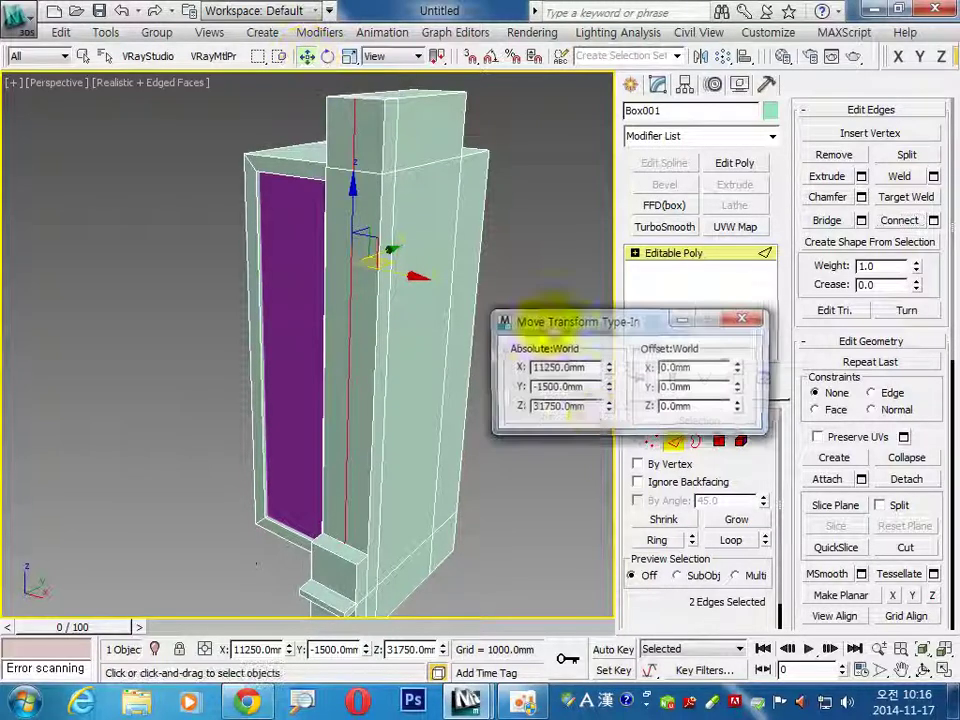
left_click_drag(591, 368, 440, 373)
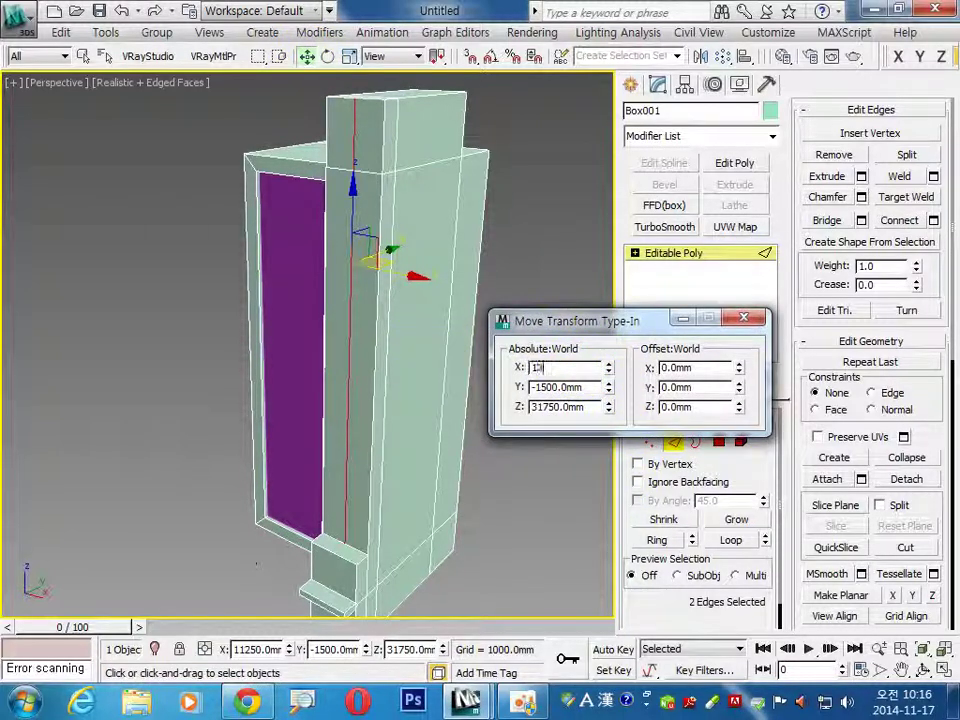
key("Return")
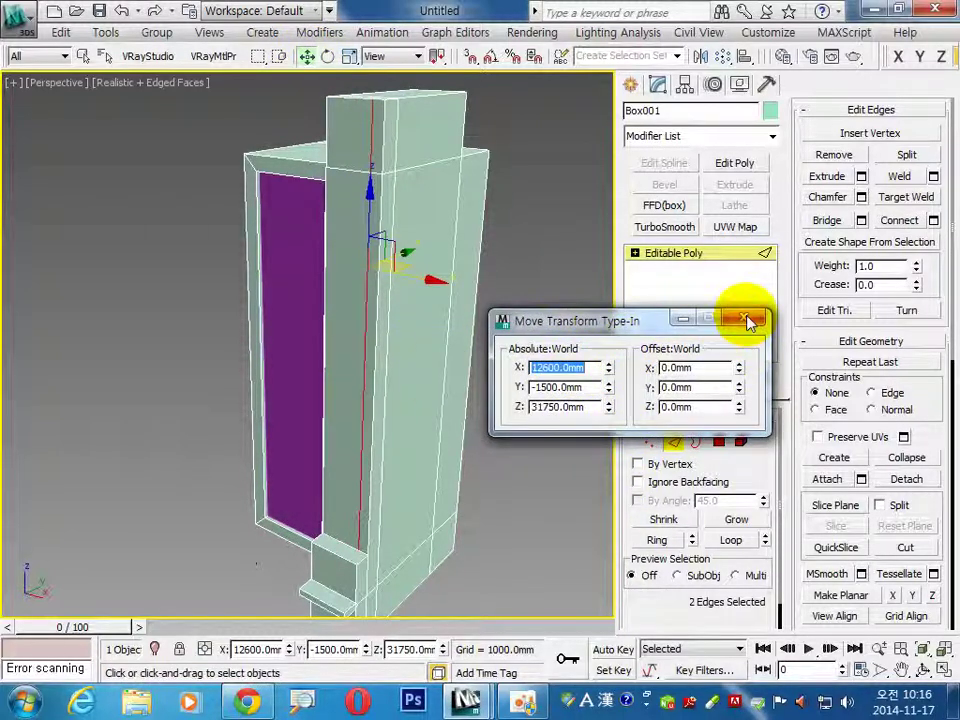
left_click(743, 318)
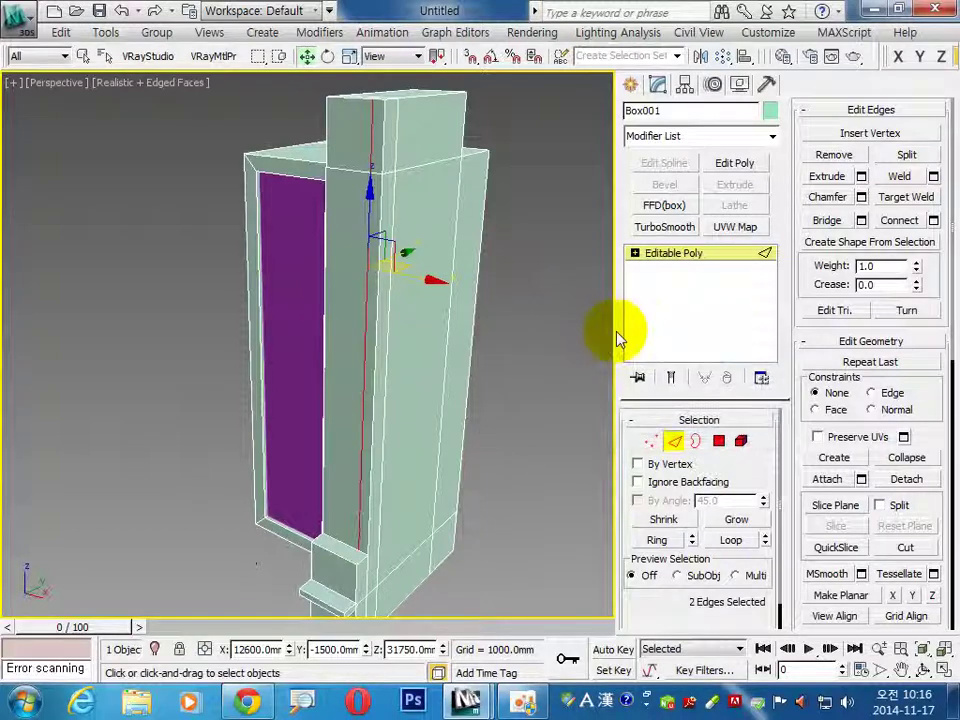
- Connect two vertical edges on the pale green side with a new horizontal edge
left_click(540, 445)
left_click(372, 138)
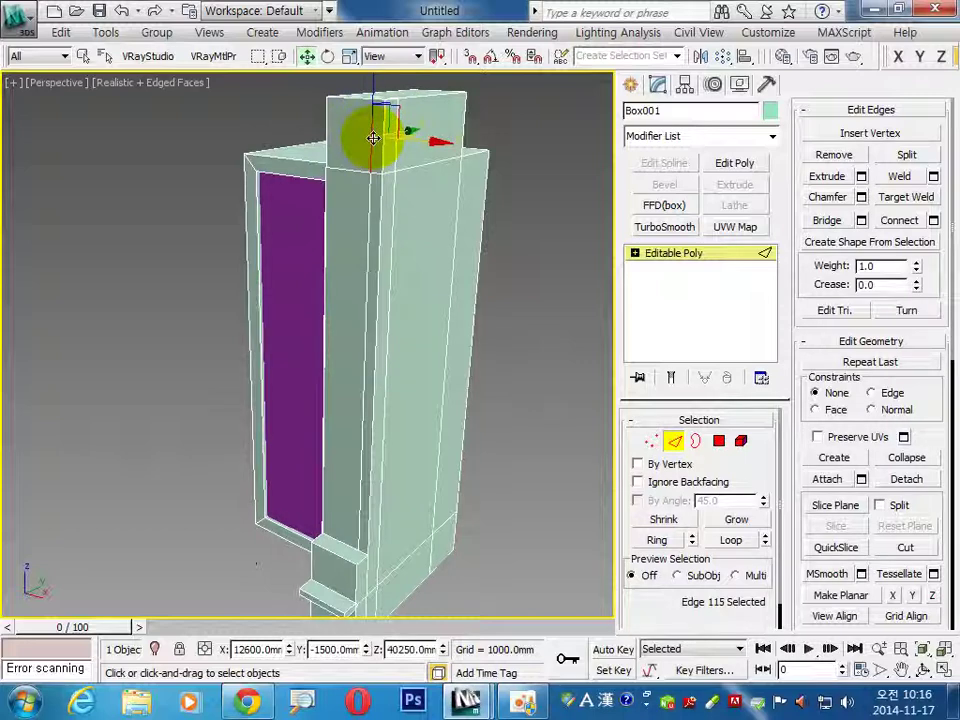
left_click(396, 148, "ctrl")
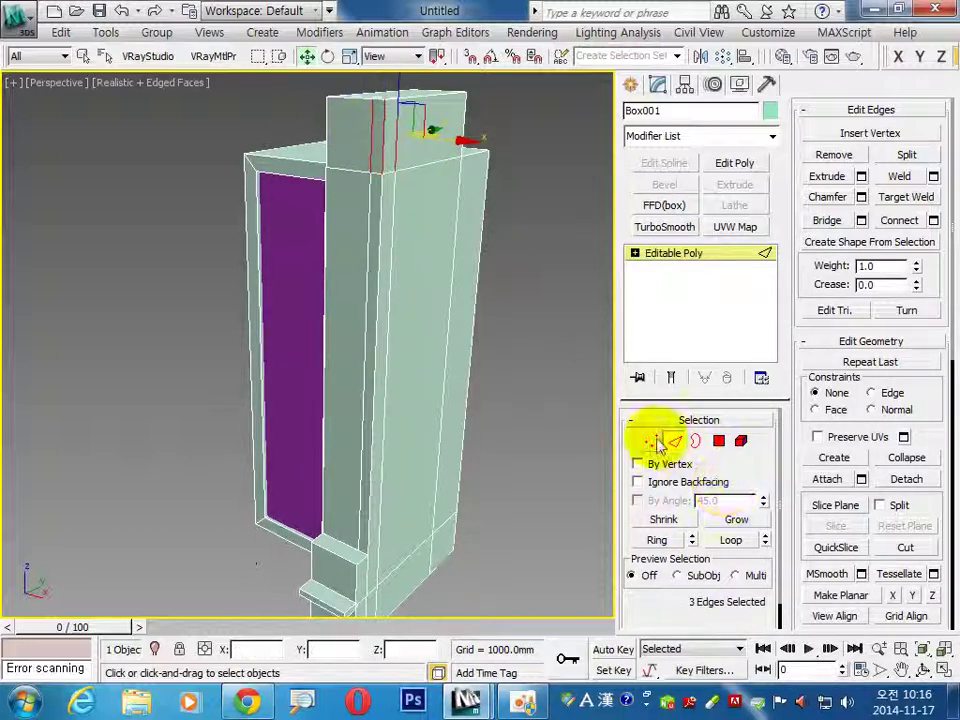
left_click(493, 375)
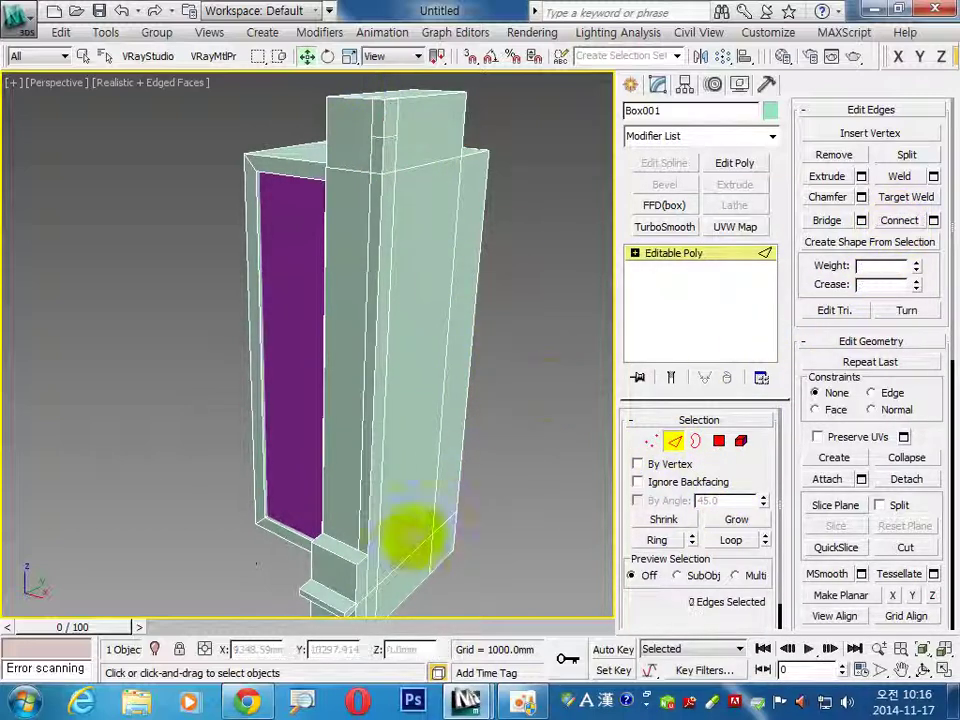
left_click(370, 505)
left_click(396, 525, "ctrl")
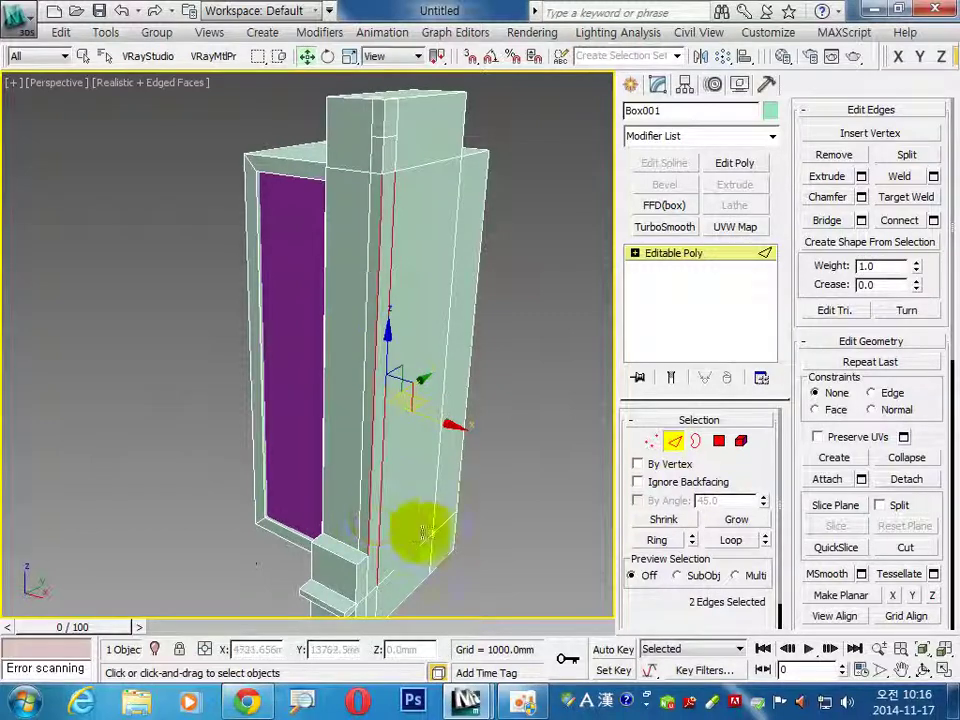
middle_click_drag(396, 525, 407, 443, "alt")
left_click(899, 220)
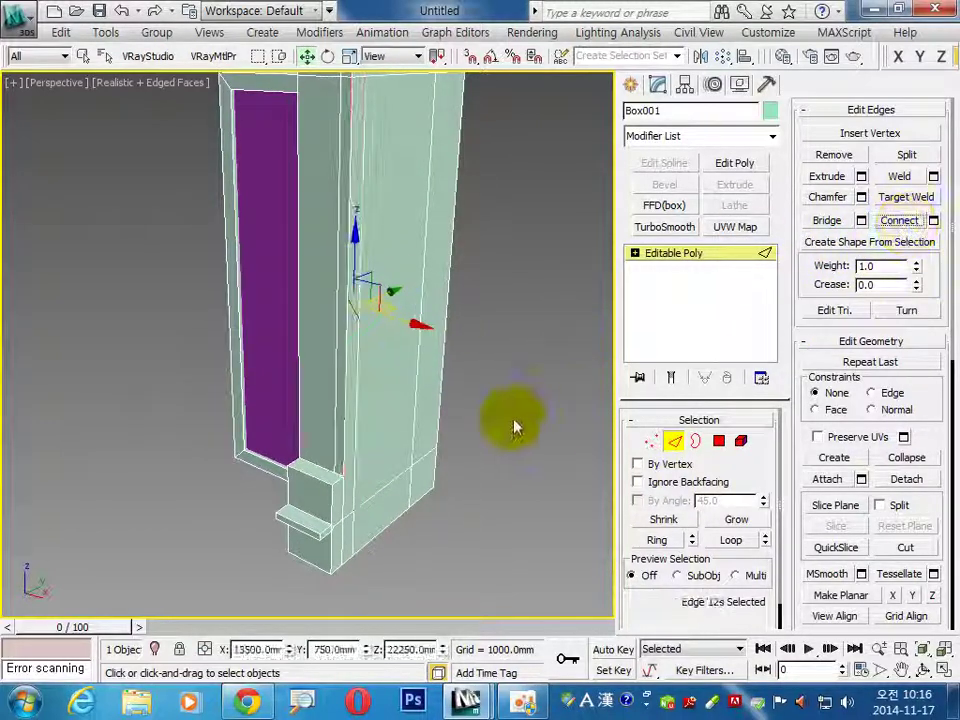
middle_click_drag(414, 381, 352, 440, "alt")
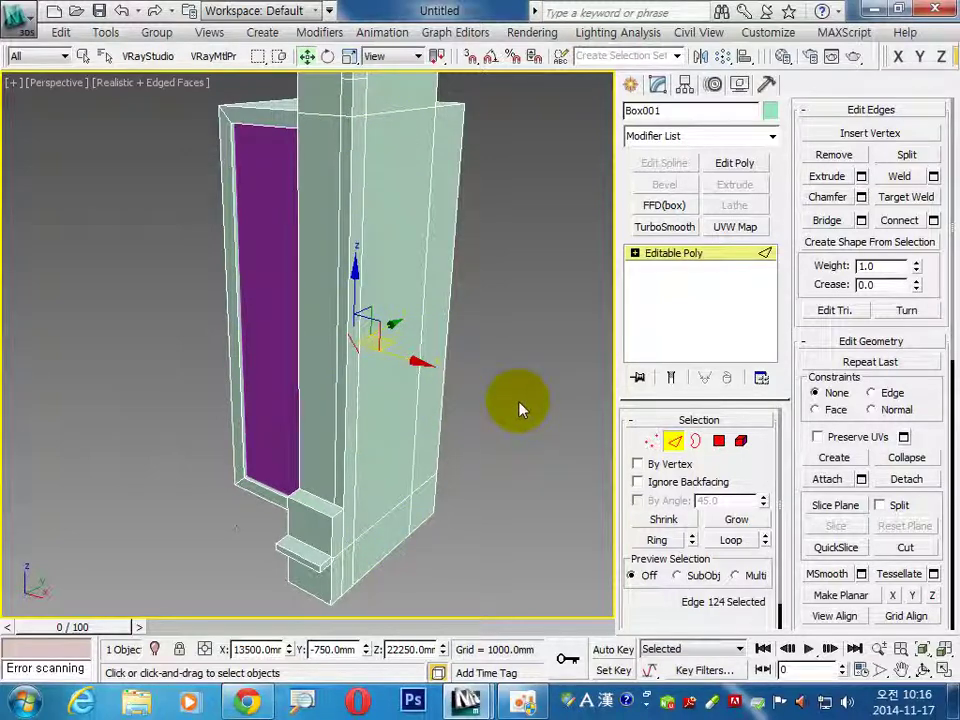
left_click(396, 393)
- Lower two side vertices to Z 8500 mm using the Move Transform Type-In
left_click(650, 441)
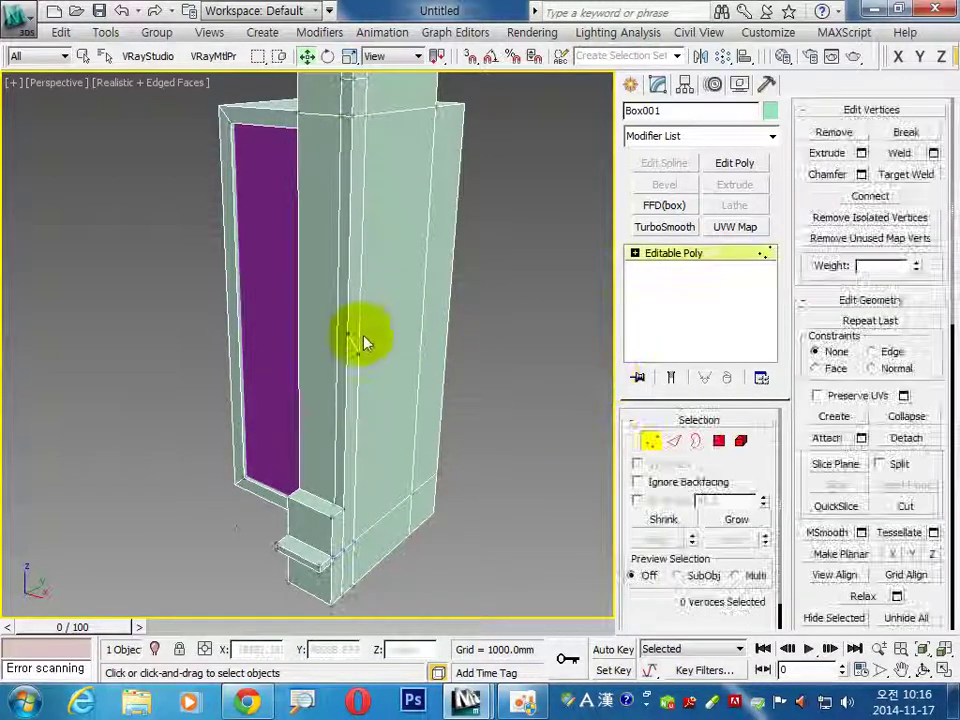
right_click(306, 56)
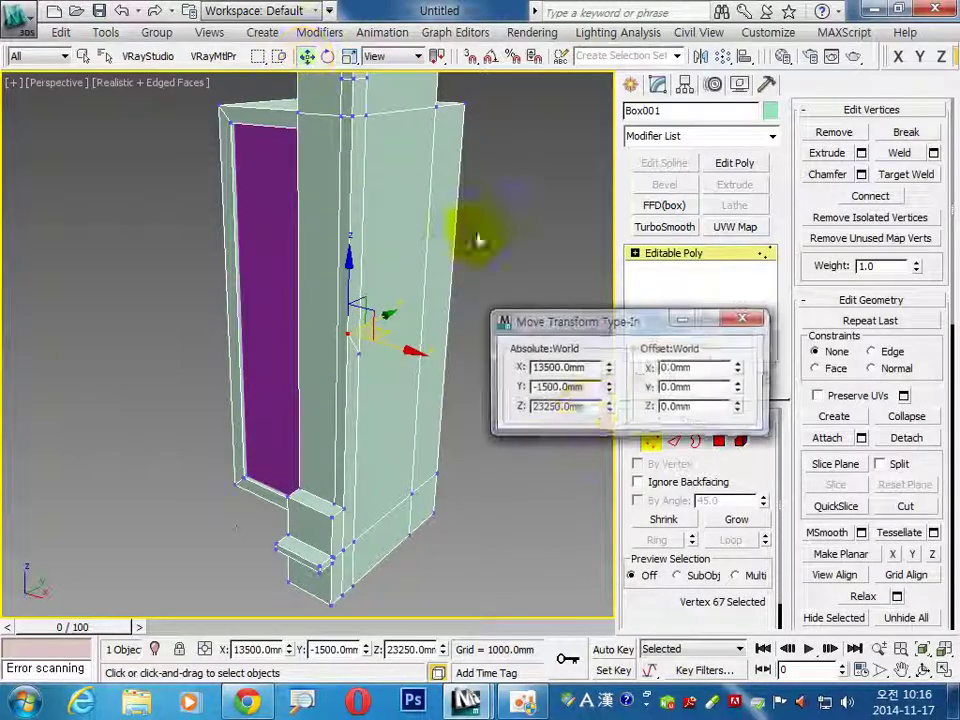
double_click(598, 405)
type("8500")
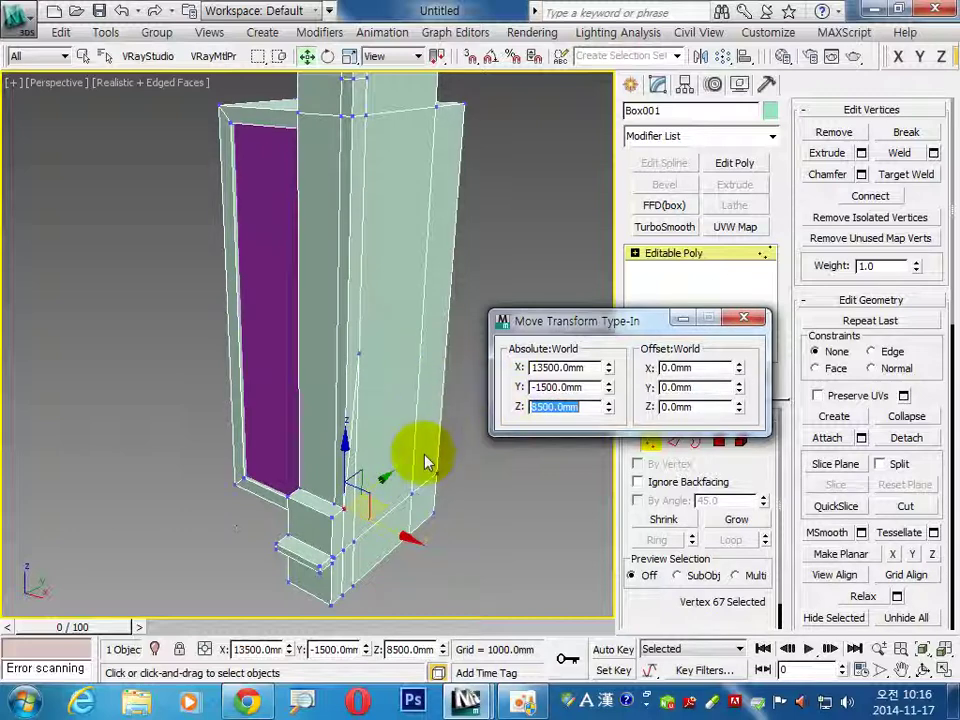
left_click(355, 352)
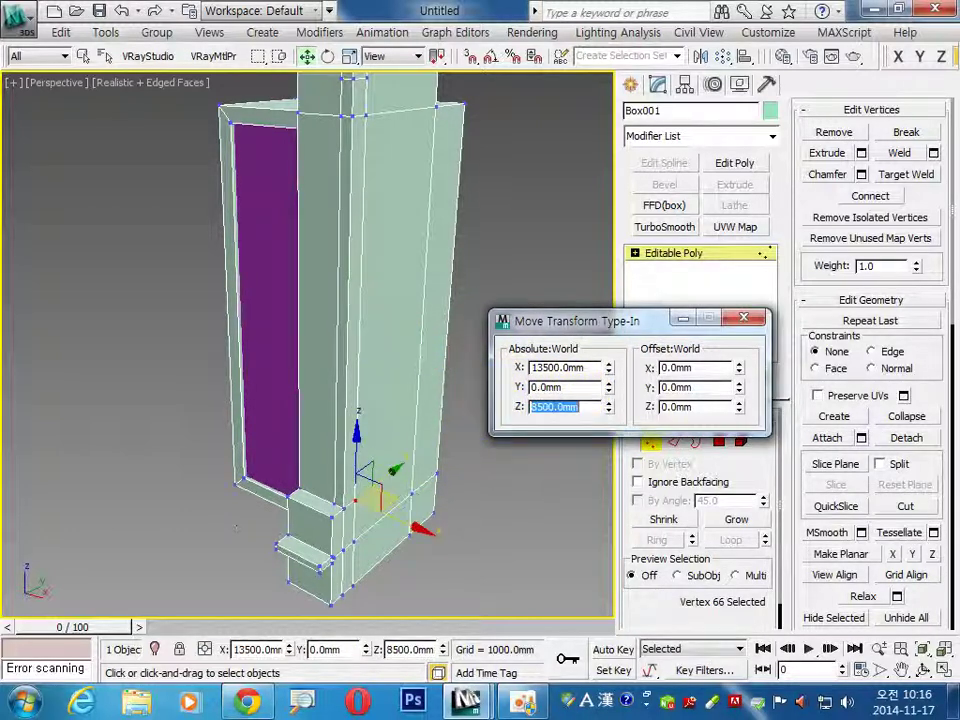
left_click(743, 317)
left_click(611, 375)
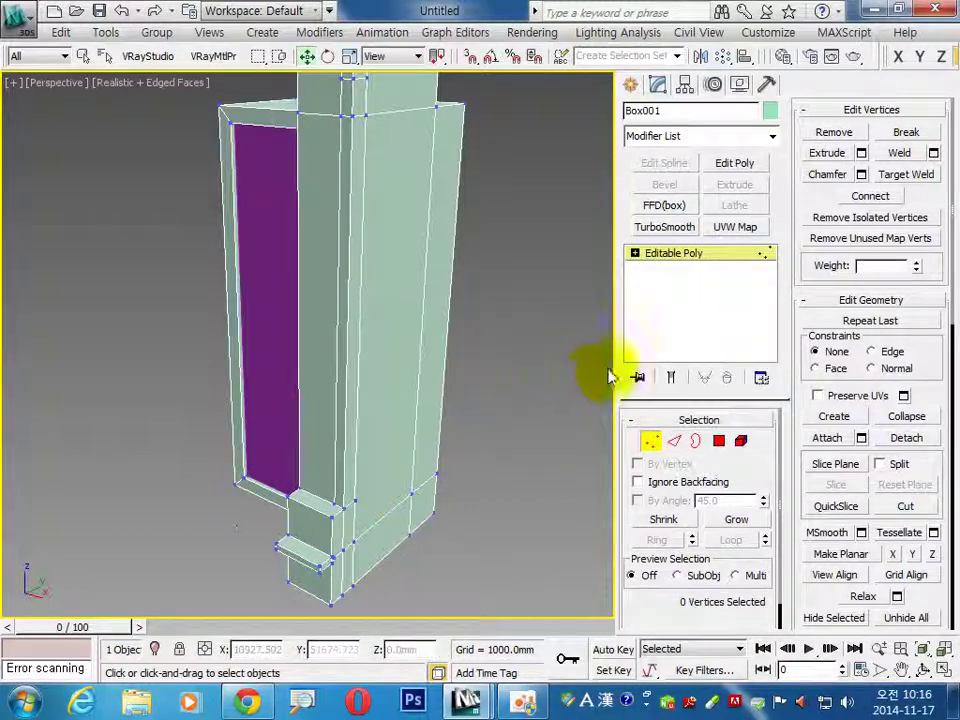
left_click(716, 440)
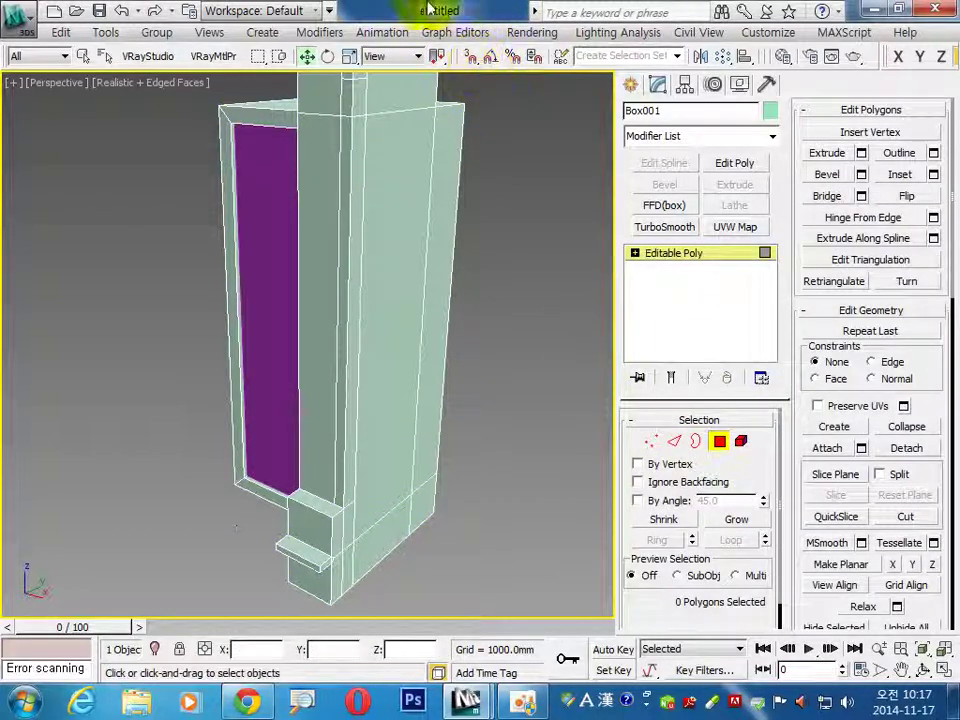
- Extrude the four column-edge strip polygons -400 mm inward, then switch to four viewports
left_click(345, 101)
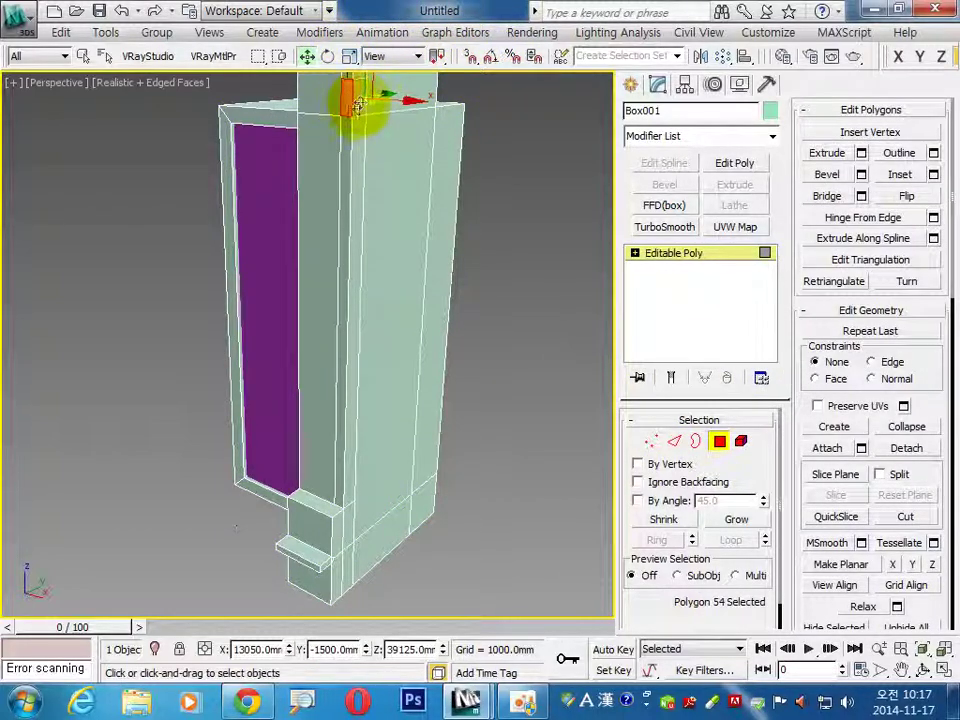
left_click(350, 147, "ctrl")
left_click(350, 140, "ctrl")
left_click(362, 204, "ctrl")
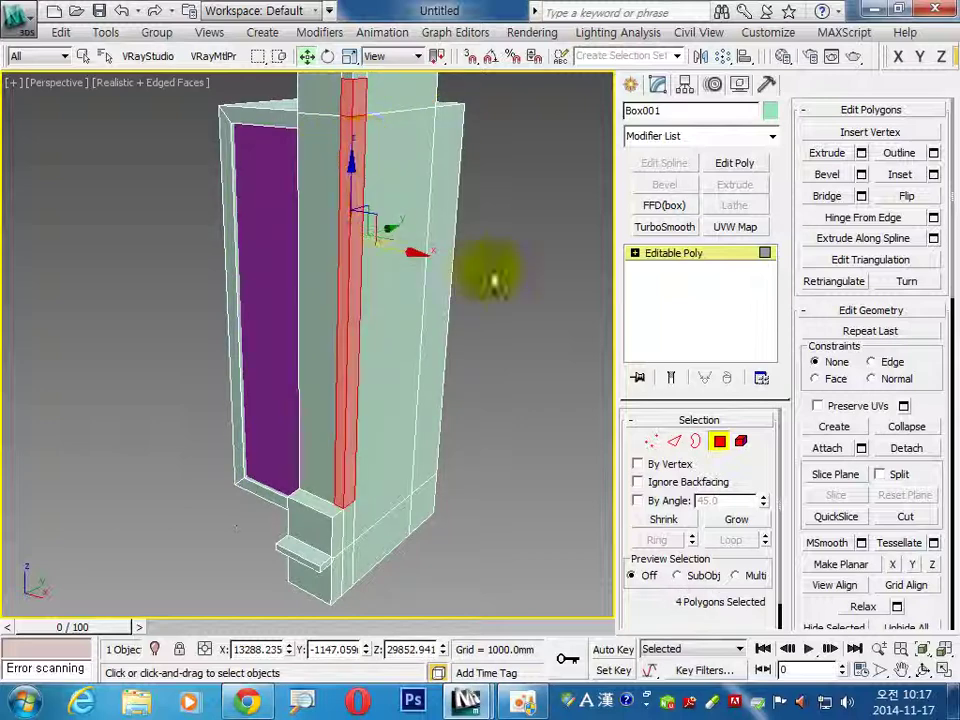
key("shift+e")
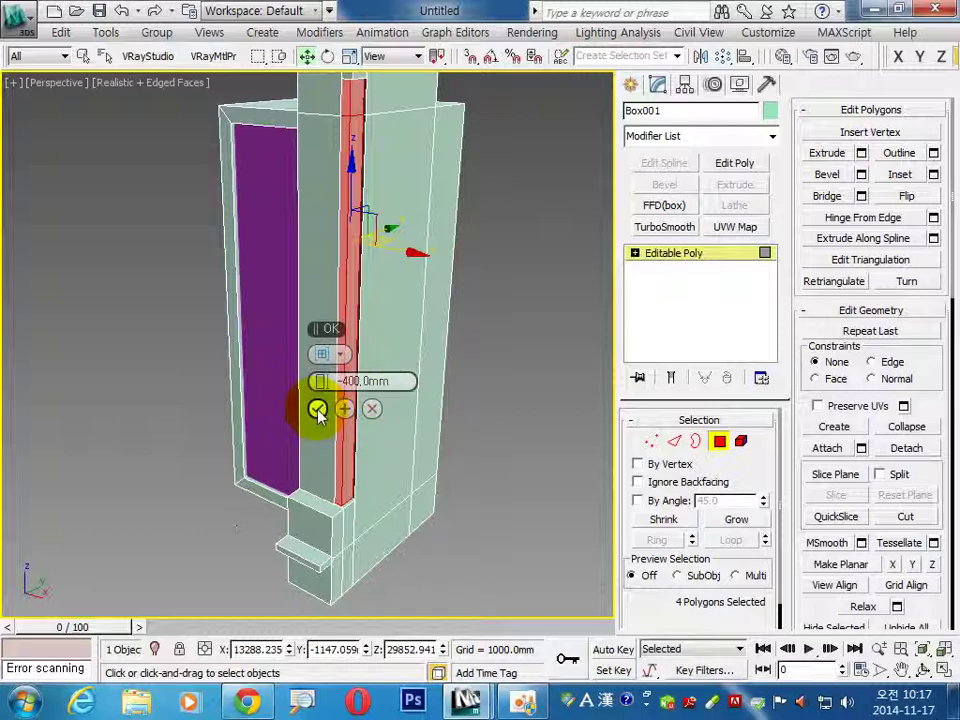
left_click(317, 410)
left_click(944, 669)
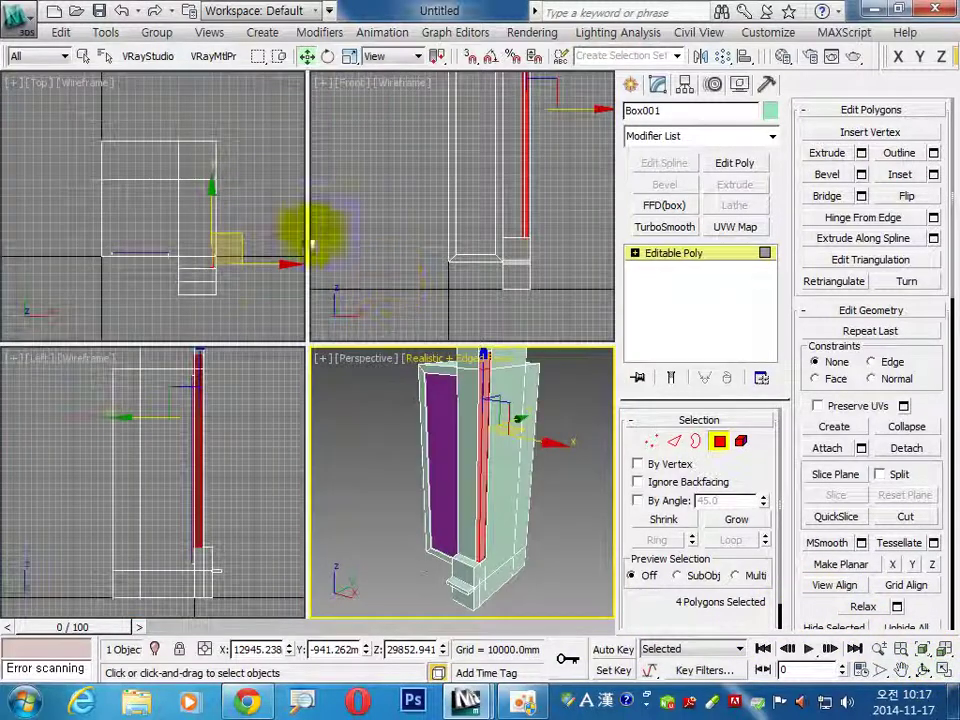
middle_click_drag(255, 287, 225, 255)
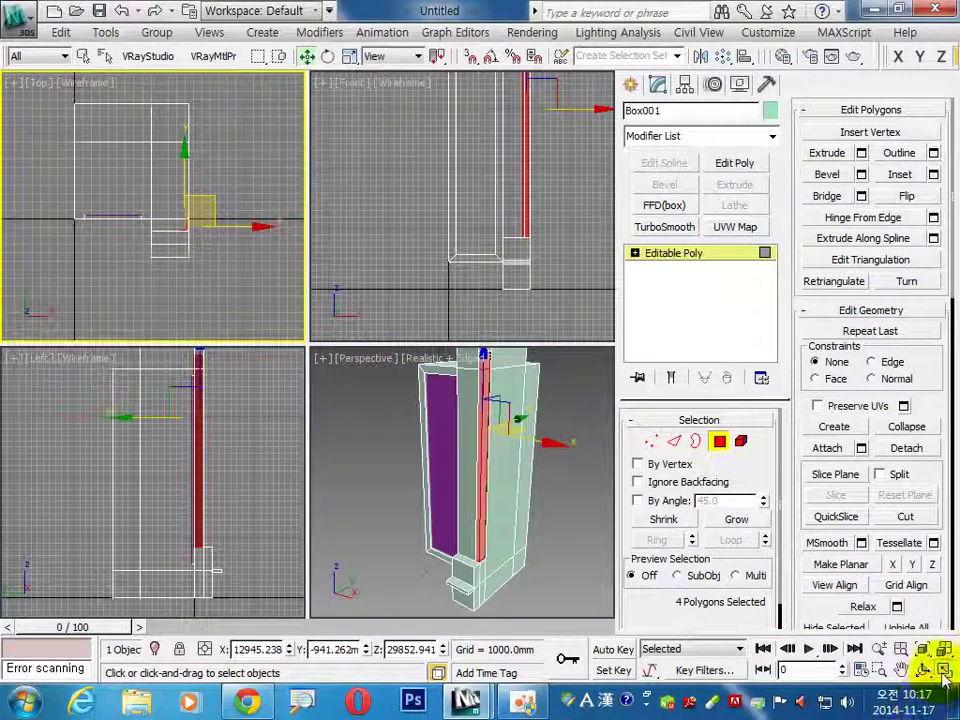
- Maximize the Top viewport, zoom in on the recessed strip's corner, and enter Vertex mode
left_click(944, 669)
scroll(428, 446, "up", 2)
scroll(403, 375, "up", 2)
scroll(413, 336, "up", 2)
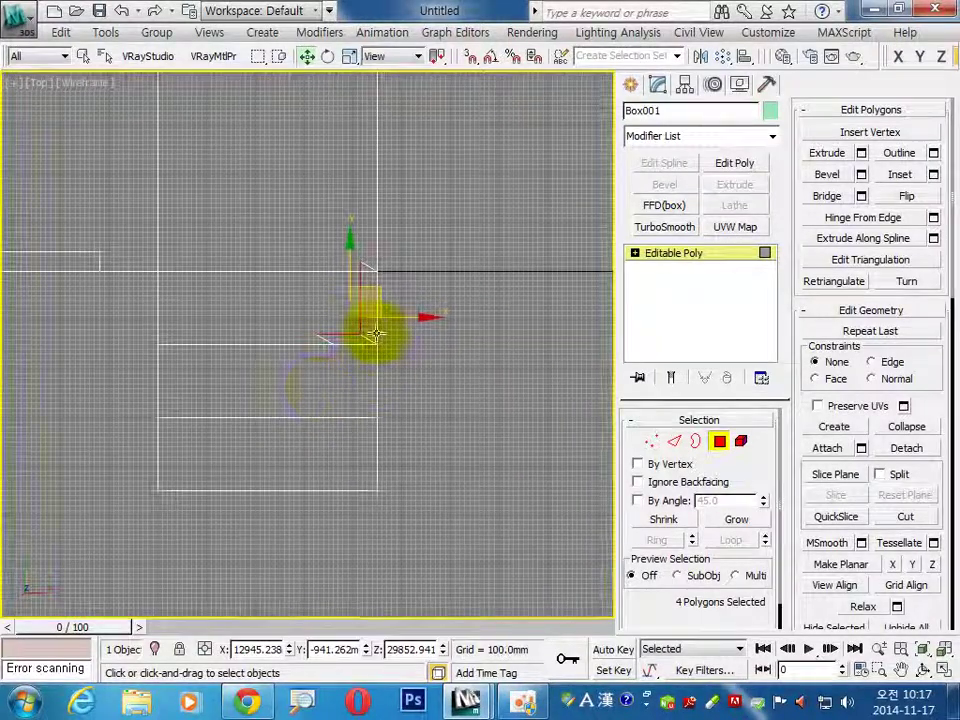
scroll(375, 333, "up", 2)
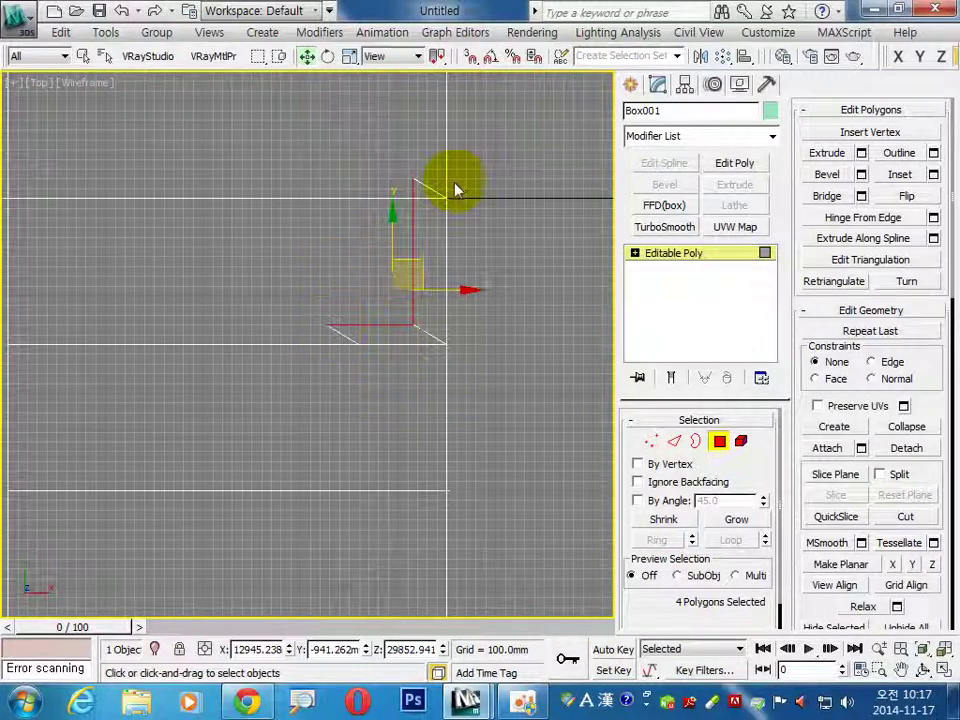
scroll(500, 370, "up", 3)
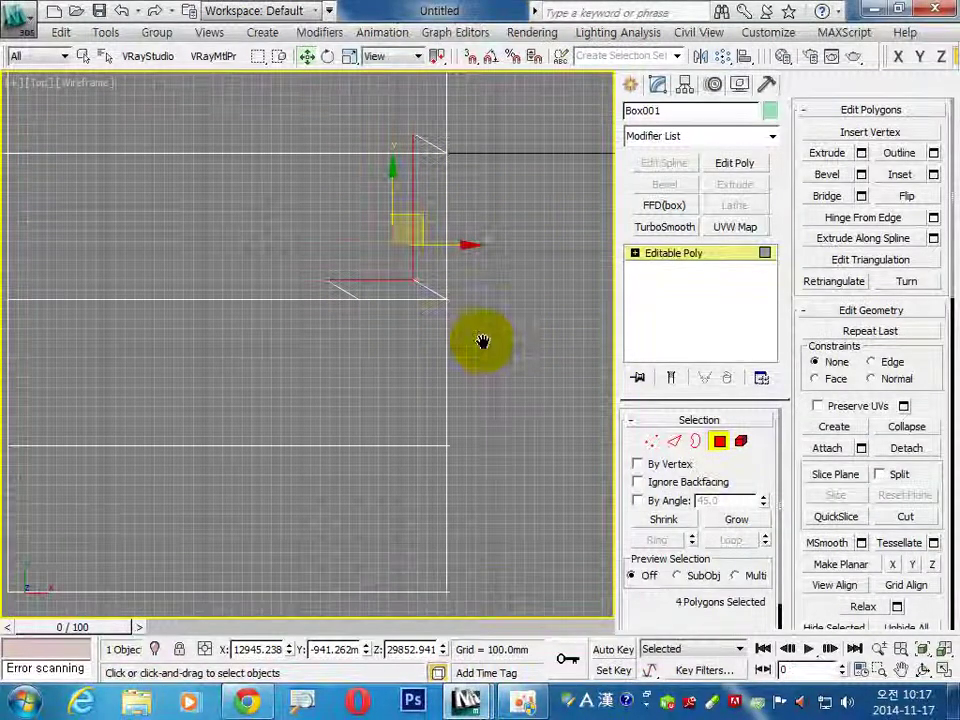
left_click(651, 442)
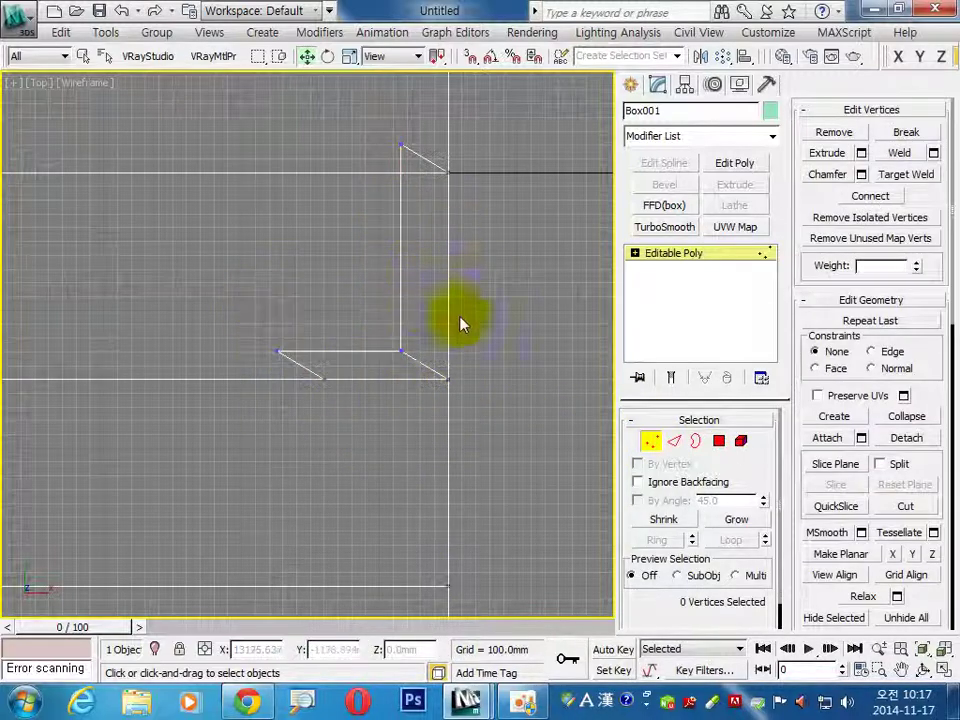
- Move the three inner-corner vertices to X 12600 mm with the Move Type-In
left_click(322, 378)
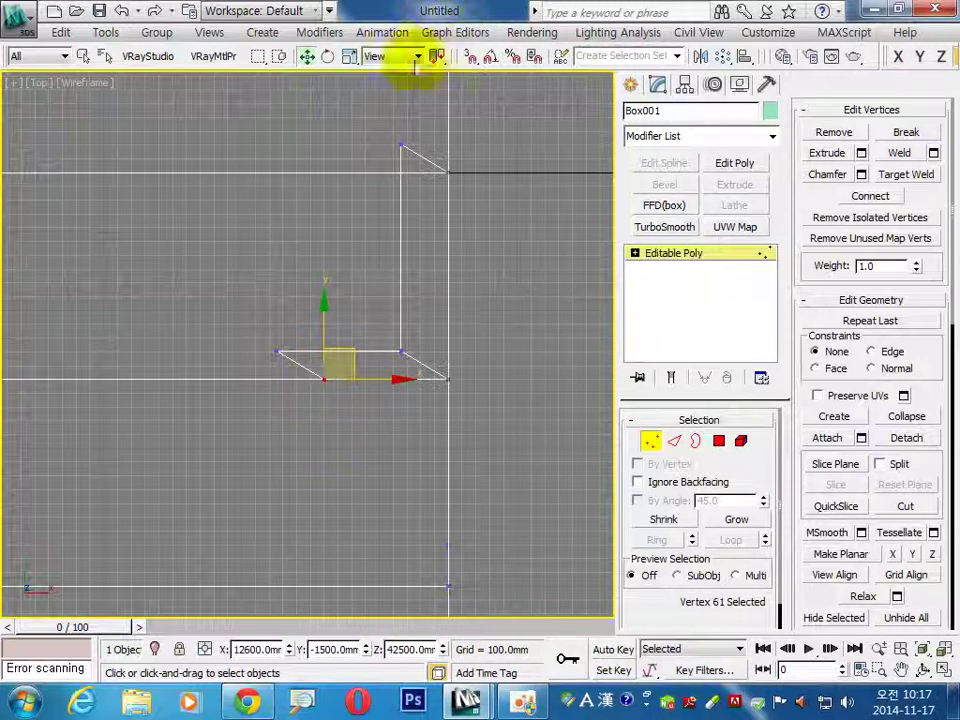
right_click(307, 56)
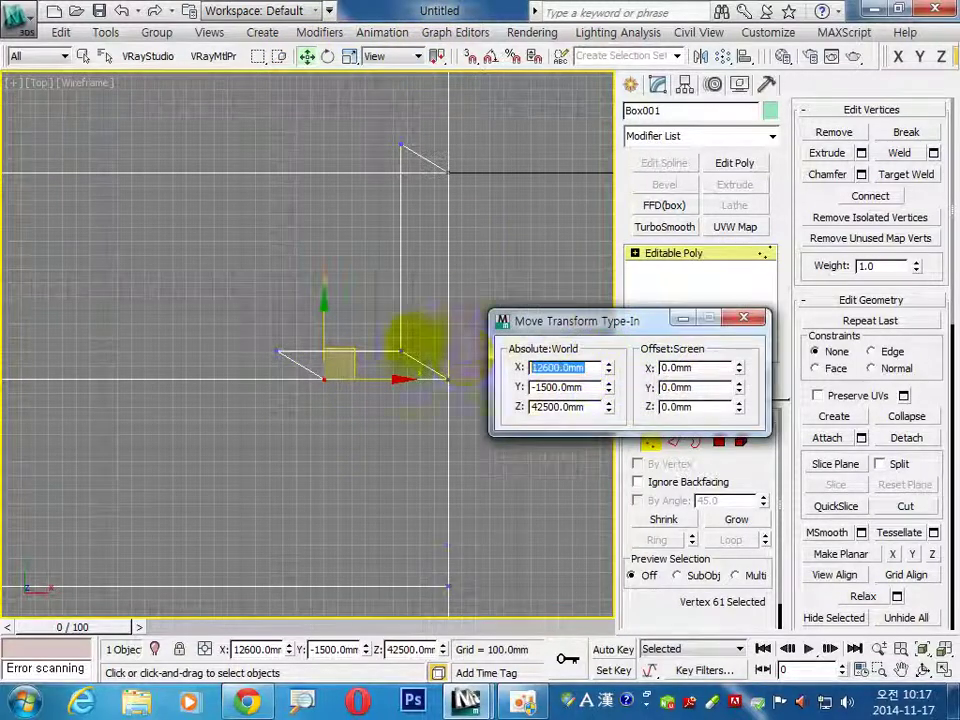
left_click_drag(261, 369, 300, 289)
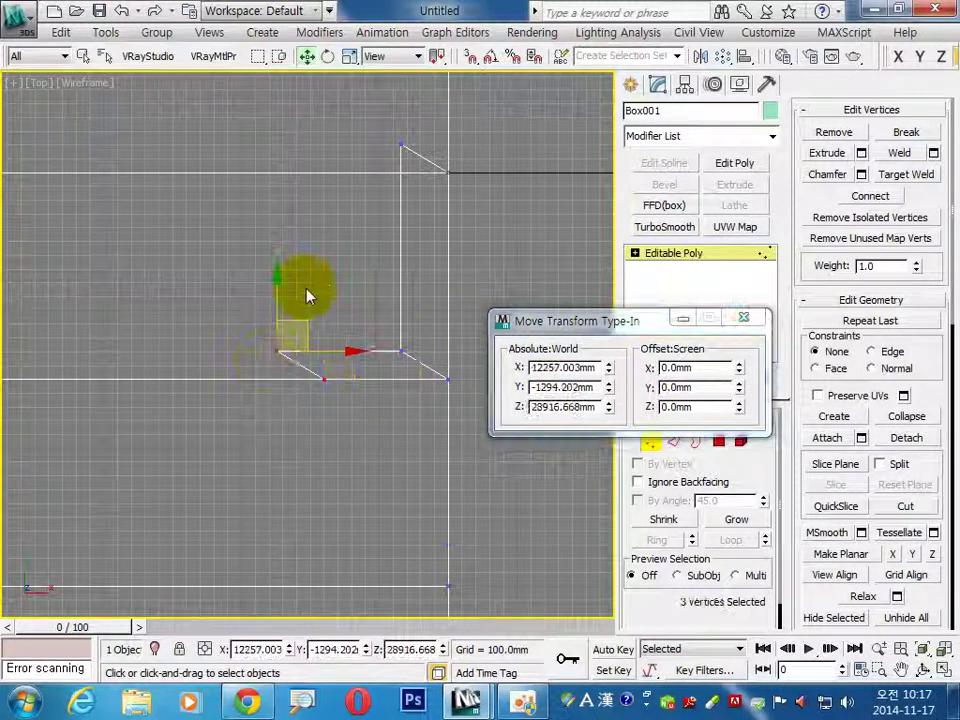
left_click(548, 370)
type("12600")
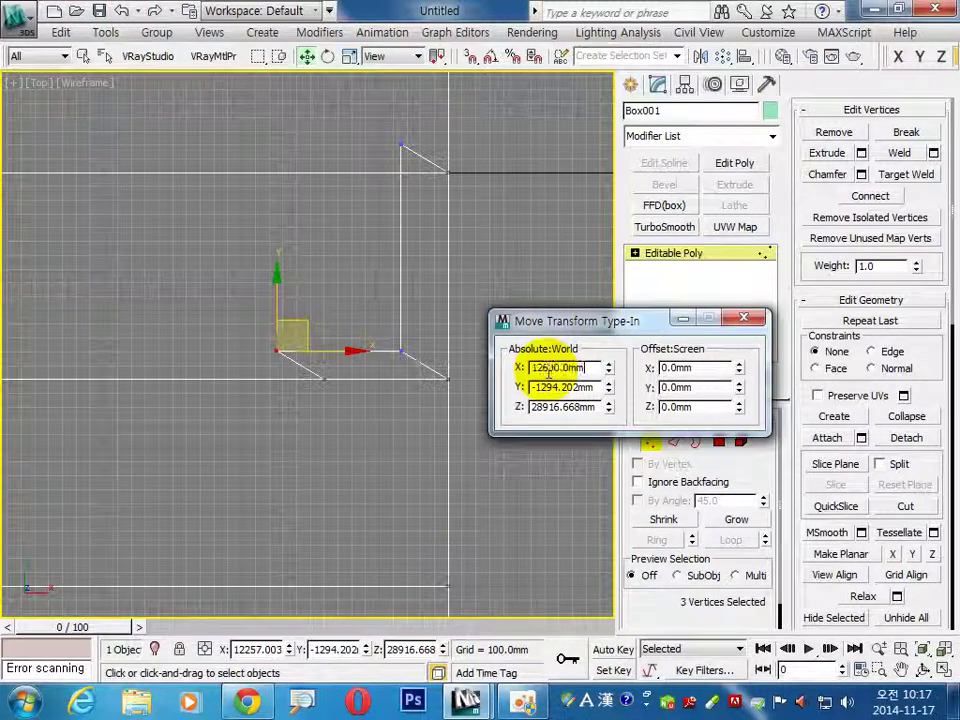
key("Return")
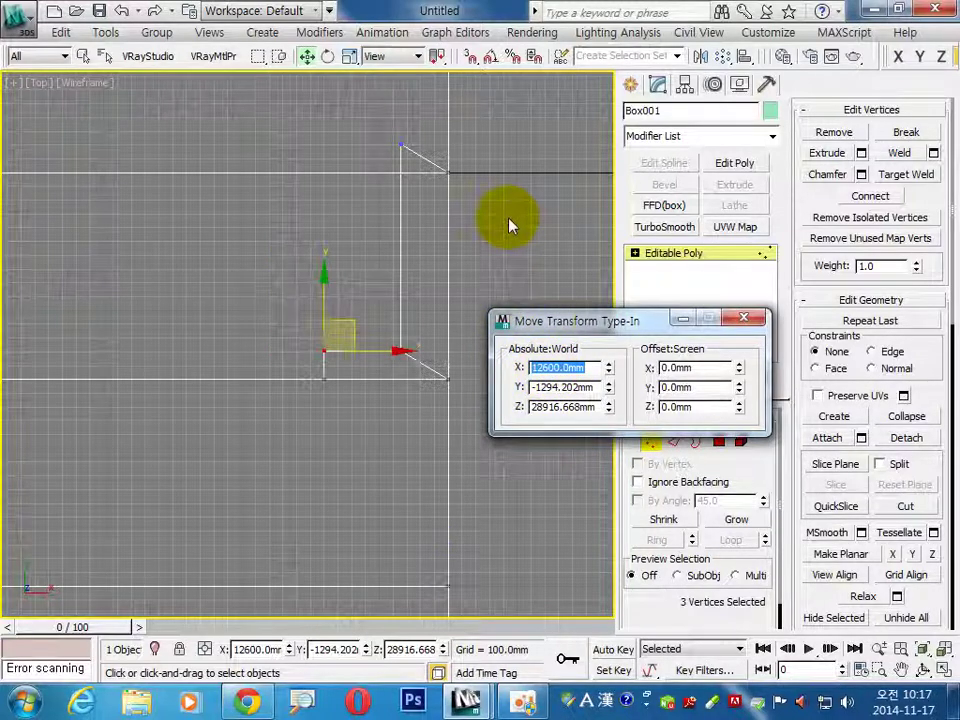
- Set the top-corner vertices to Y 0, then restore the four-viewport layout
left_click(450, 167)
left_click(456, 168)
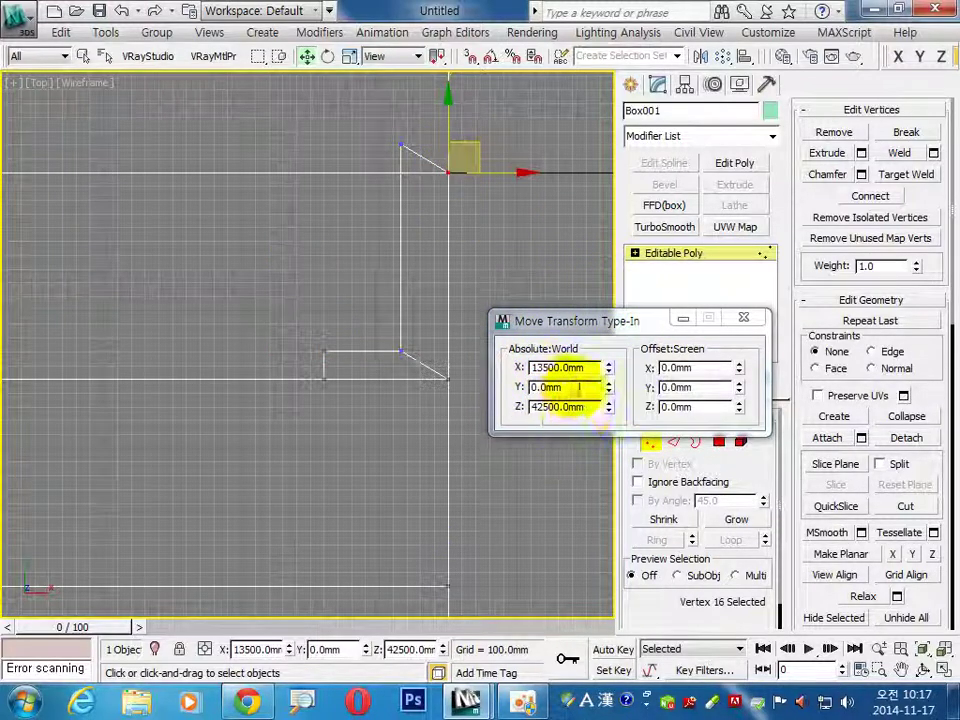
left_click(560, 225)
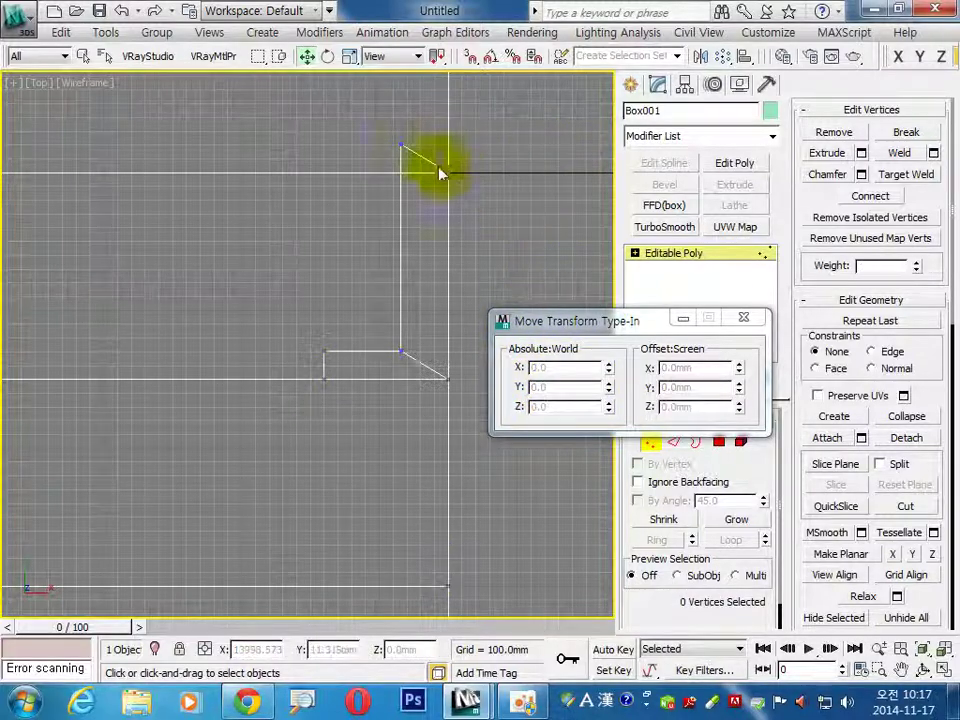
left_click_drag(395, 172, 429, 107)
type("0")
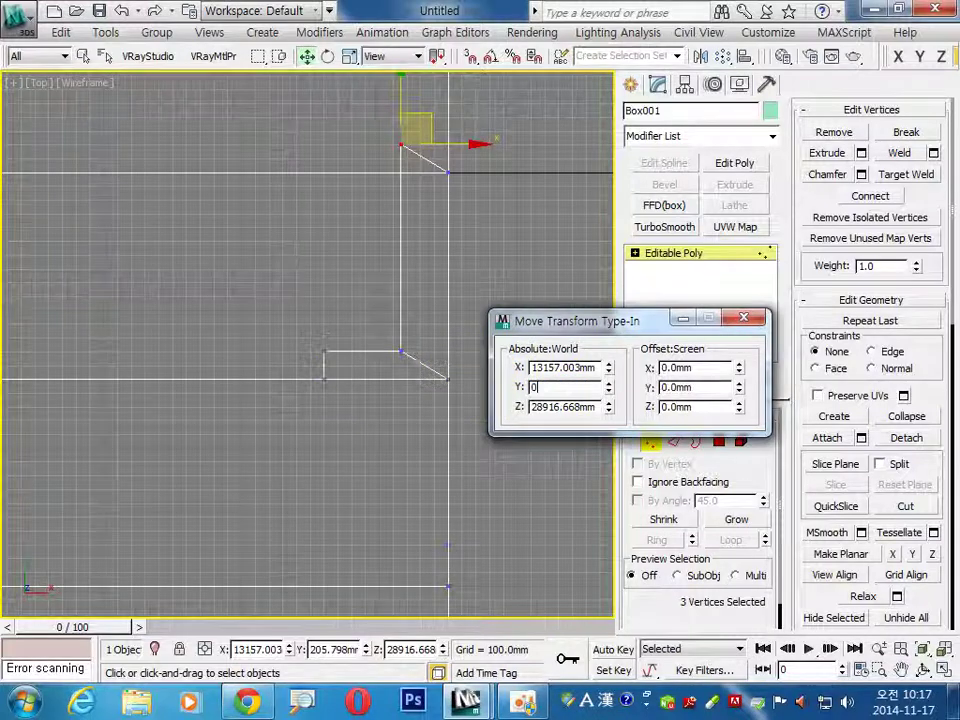
left_click(525, 268)
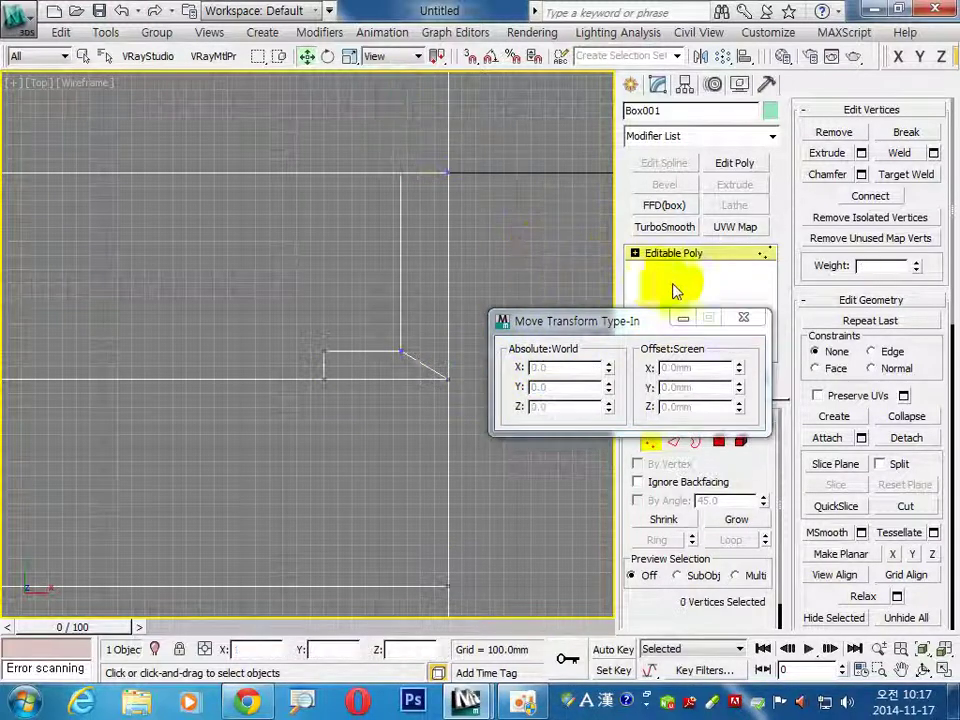
left_click(743, 318)
left_click(943, 670)
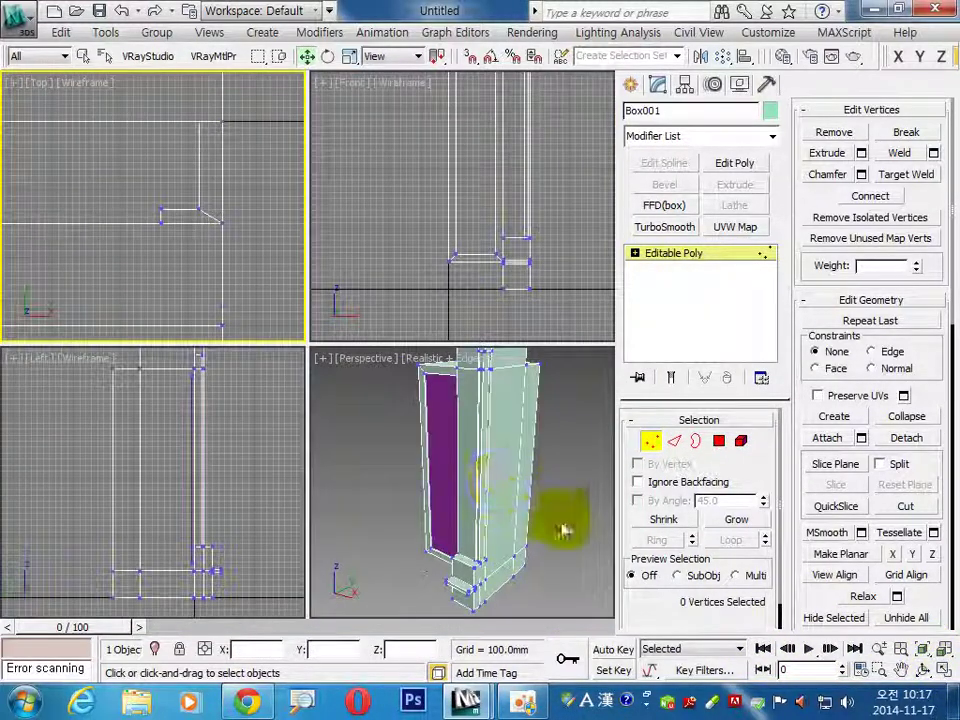
- Detach the recessed strip polygons as a separate object
left_click(719, 441)
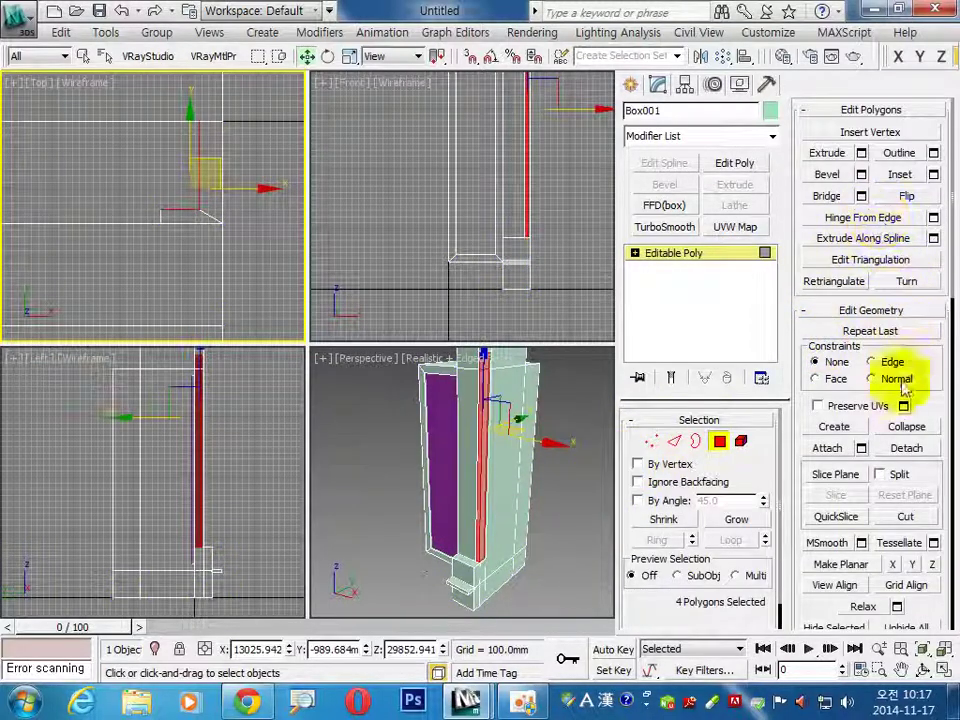
left_click(906, 448)
left_click(538, 360)
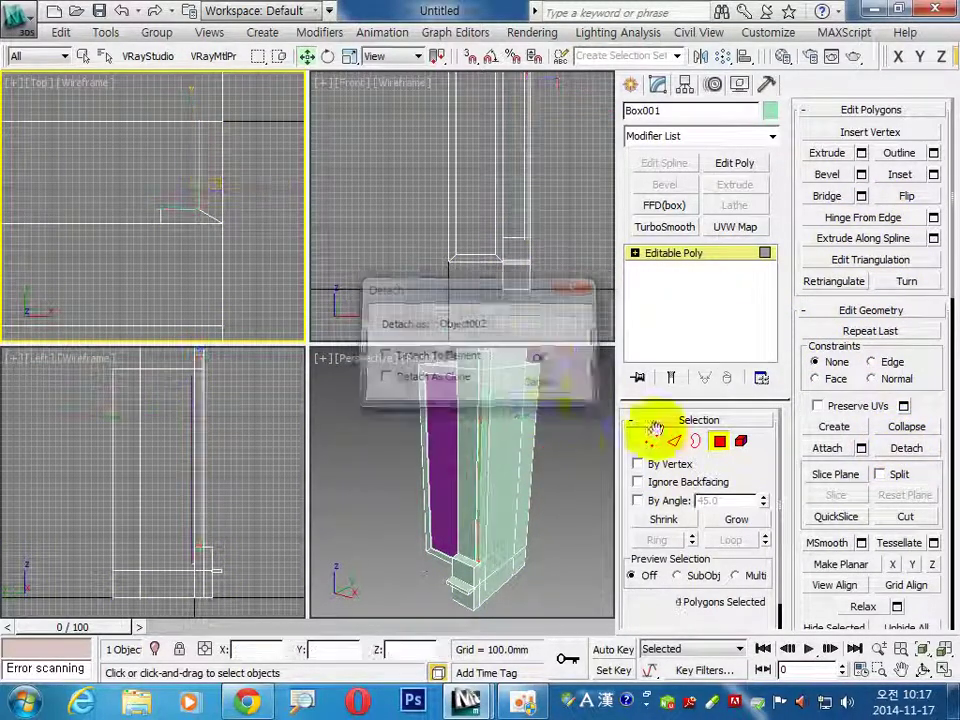
left_click(719, 441)
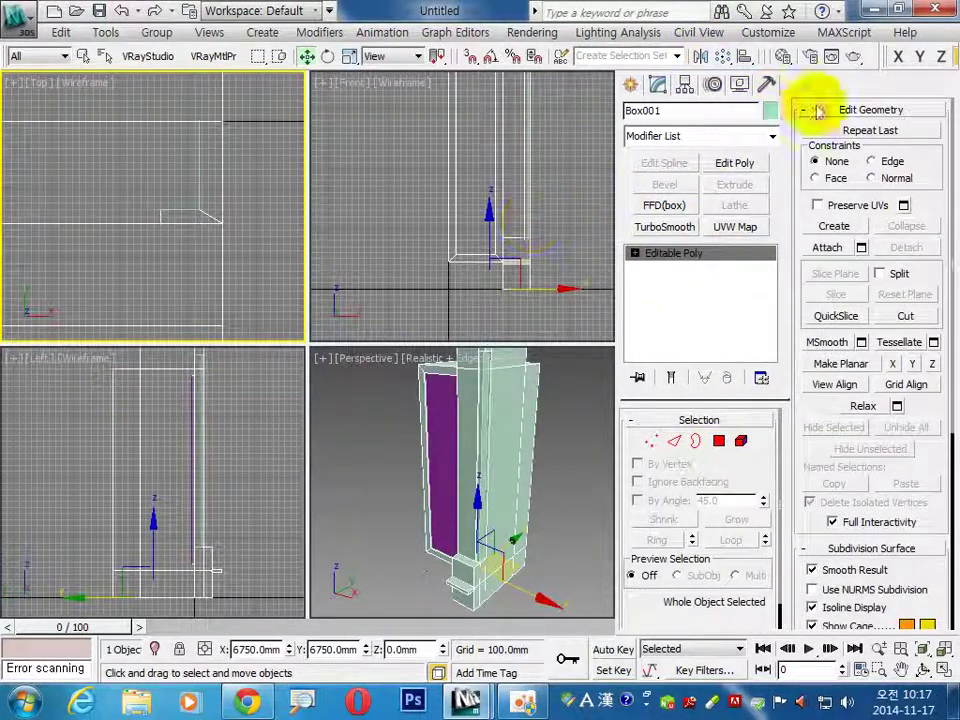
- Recolour the tower box lime green
left_click(769, 110)
left_click(340, 213)
left_click(480, 364)
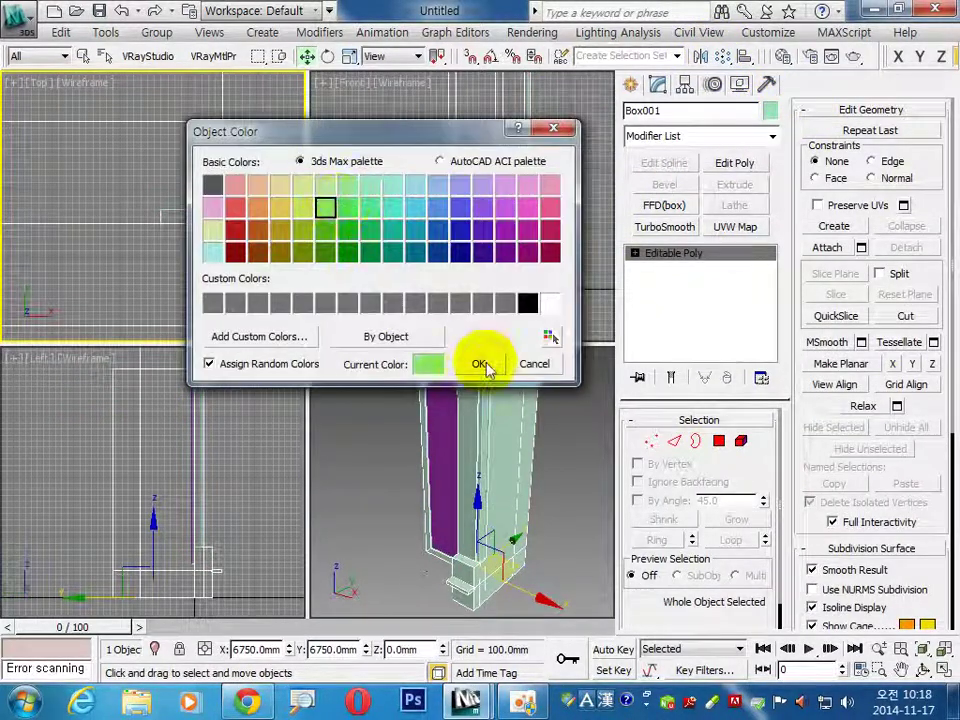
- Maximize Perspective and compare the tower's broad side with the building_02 reference
left_click(943, 669)
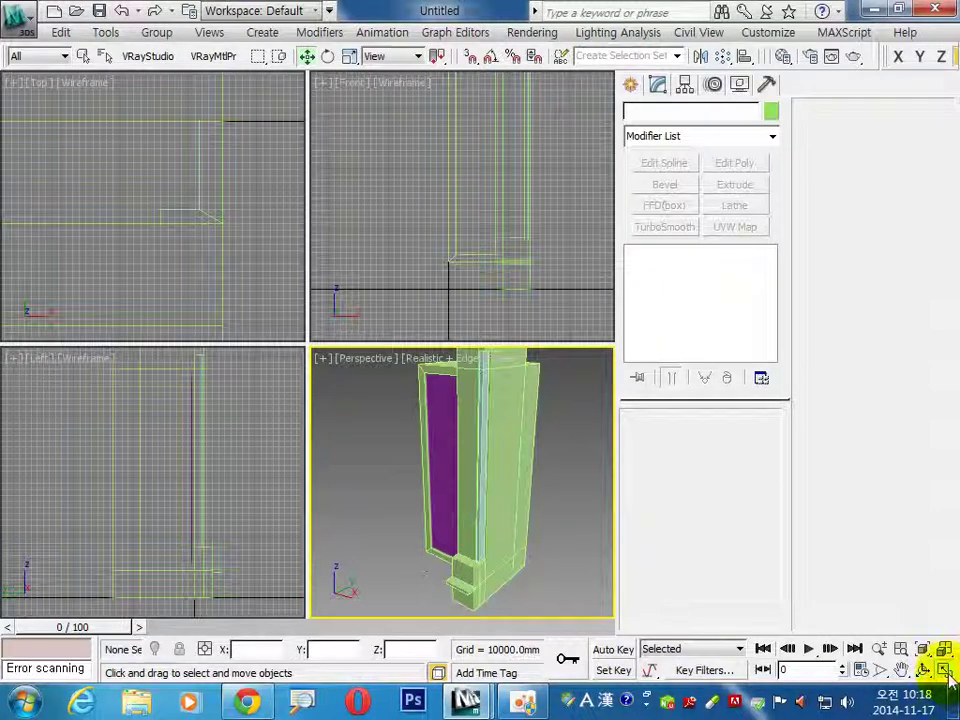
mouse_move(427, 440)
middle_mouse_down("alt")
mouse_move(364, 375)
mouse_move(368, 407)
mouse_move(381, 377)
mouse_move(420, 360)
mouse_move(388, 354)
mouse_move(385, 333)
middle_mouse_up("alt")
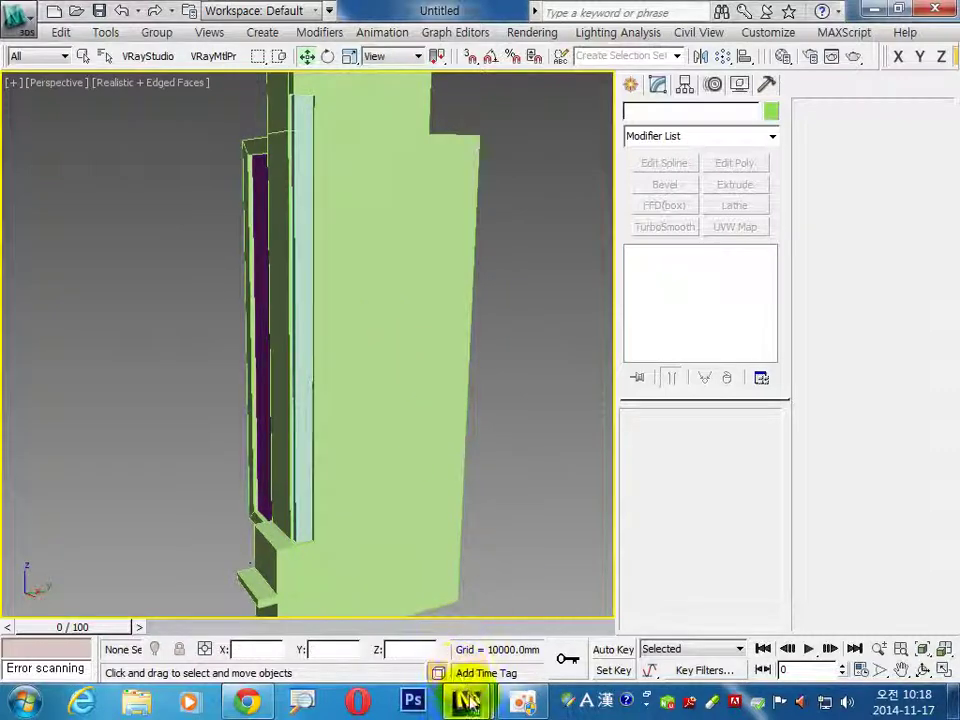
left_click(396, 596)
mouse_move(396, 429)
middle_mouse_down("alt")
mouse_move(332, 411)
mouse_move(358, 407)
middle_mouse_up("alt")
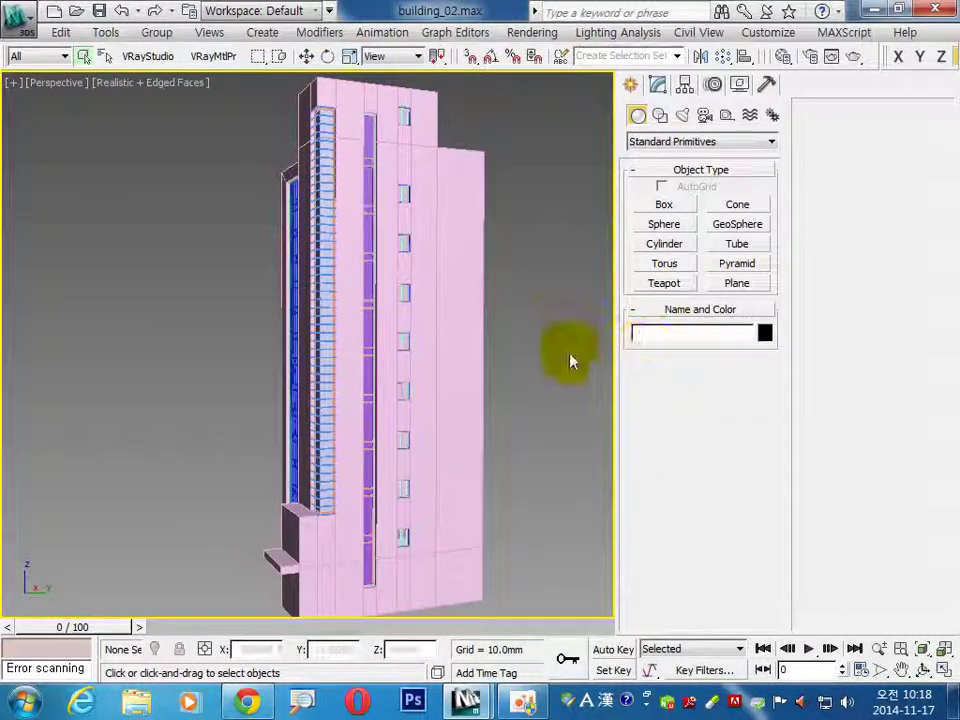
mouse_move(465, 701)
left_click(516, 615)
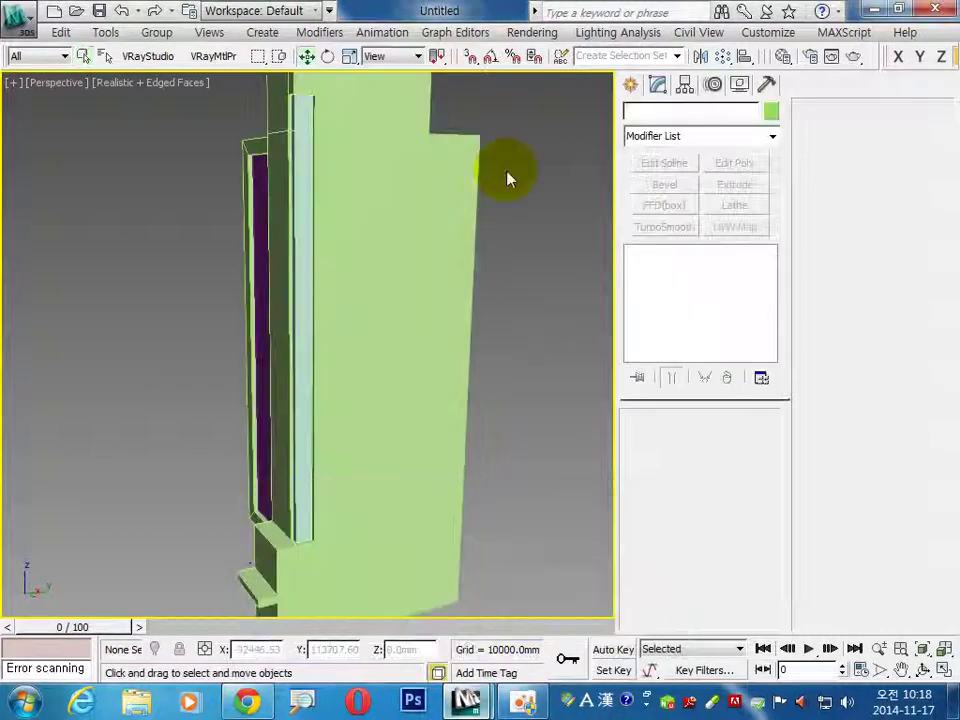
key("z")
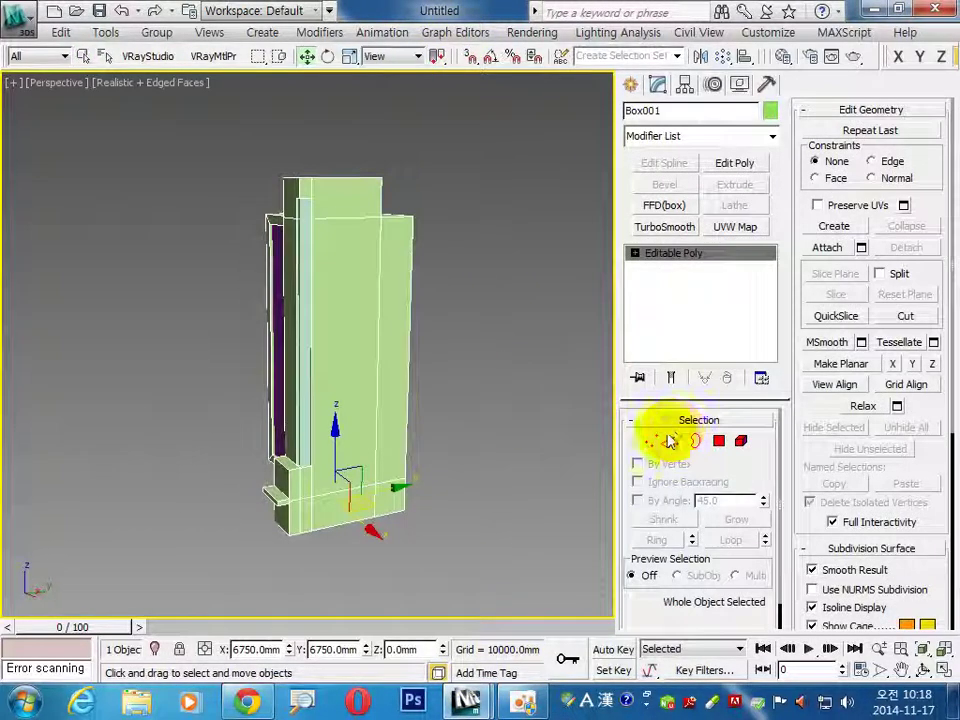
left_click(674, 441)
- Connect the tower's top and bottom edges with 2 new vertical edges
left_click(351, 181)
left_click(349, 214, "ctrl")
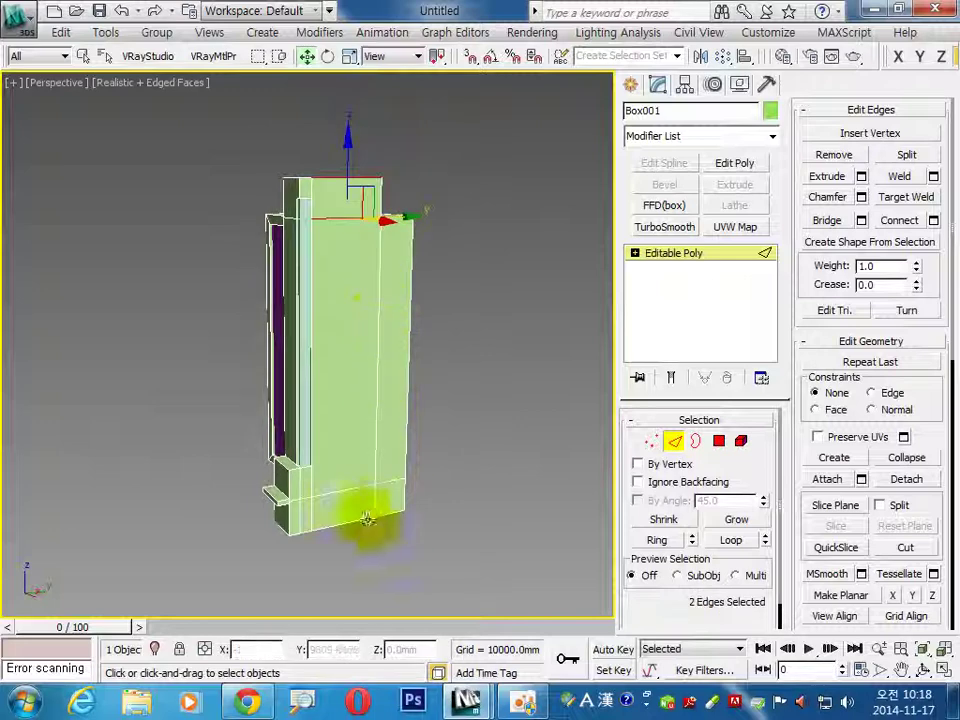
left_click(346, 491, "ctrl")
left_click(345, 521, "ctrl")
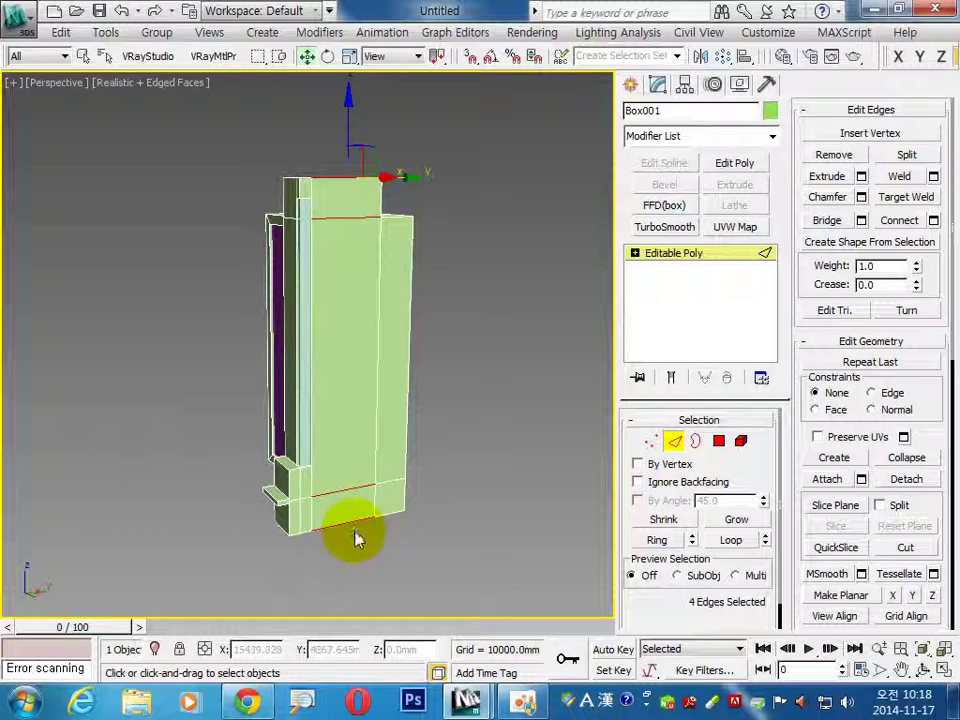
left_click(341, 217)
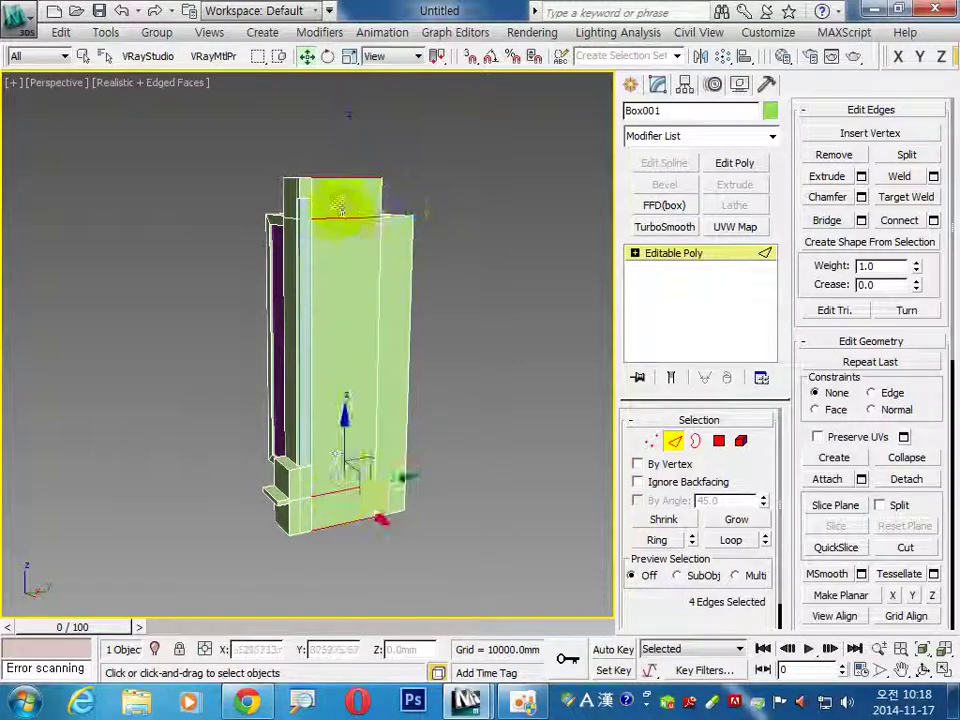
left_click(931, 221)
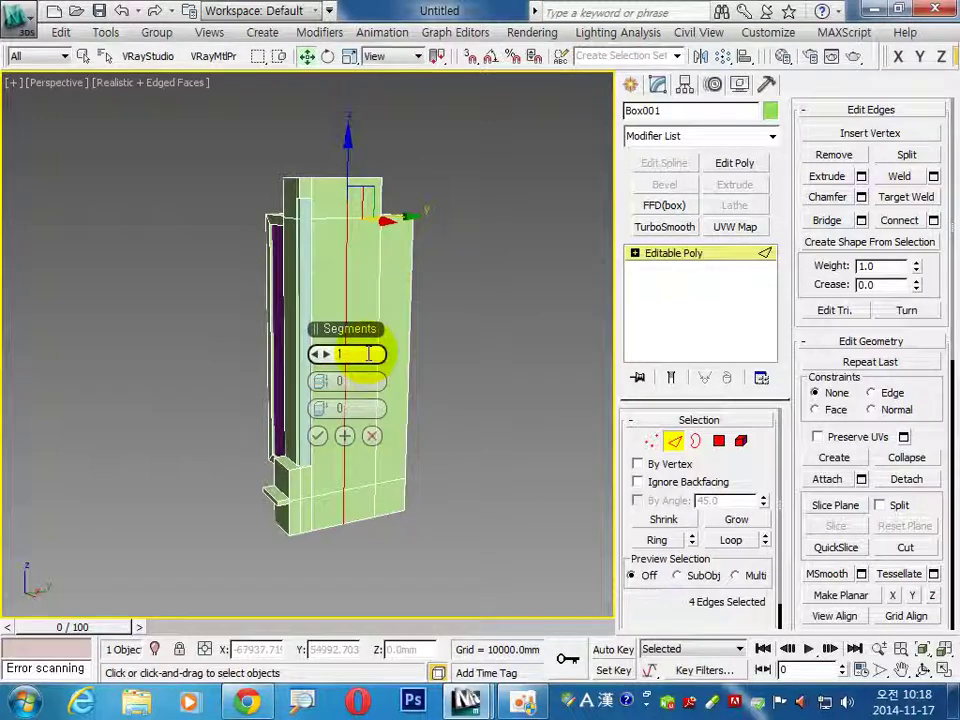
left_click_drag(370, 353, 354, 478)
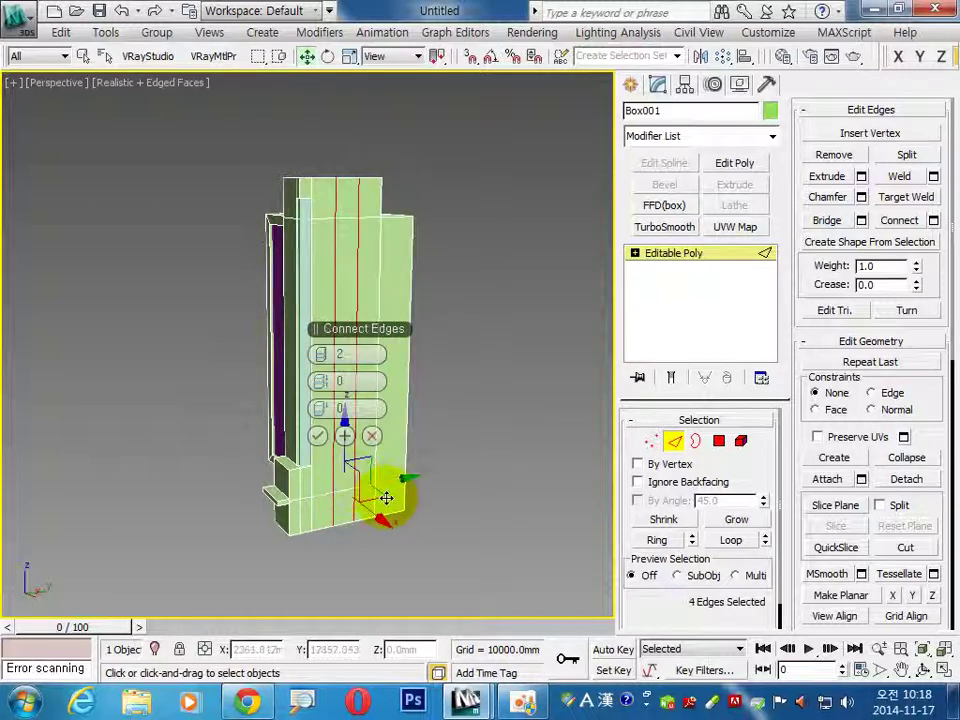
left_click(317, 435)
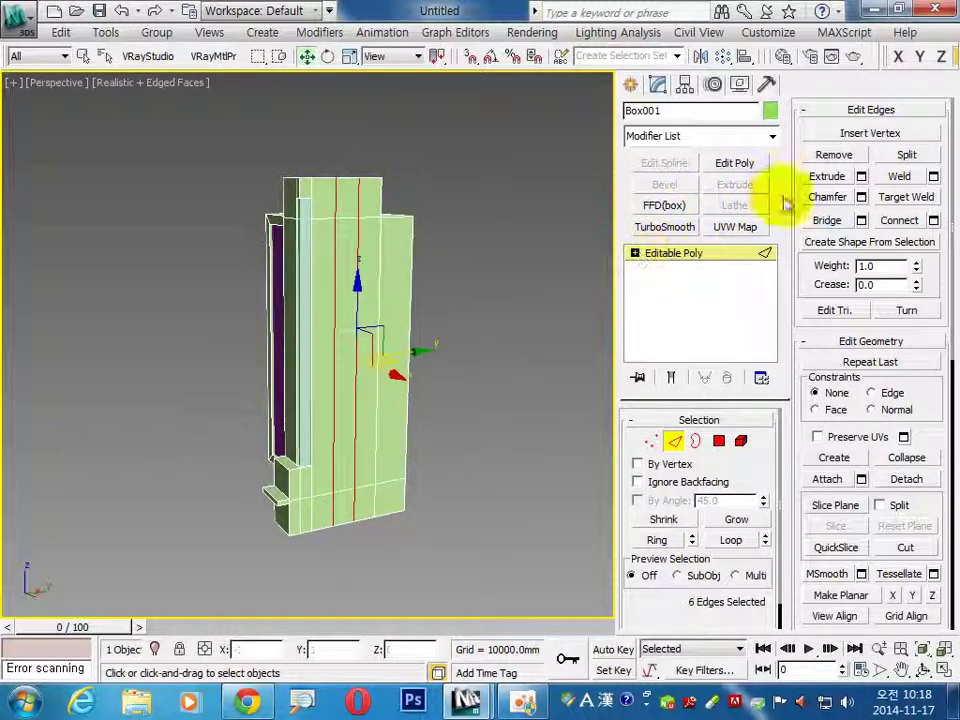
- Chamfer the new vertical edges by 750 mm
left_click(861, 197)
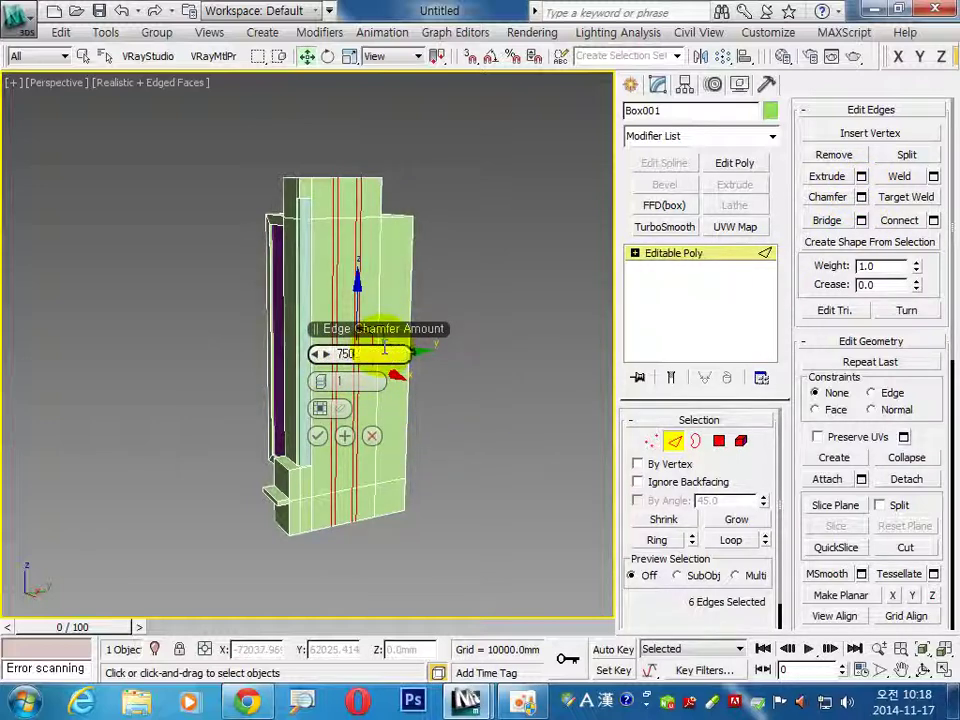
key("Return")
left_click(317, 435)
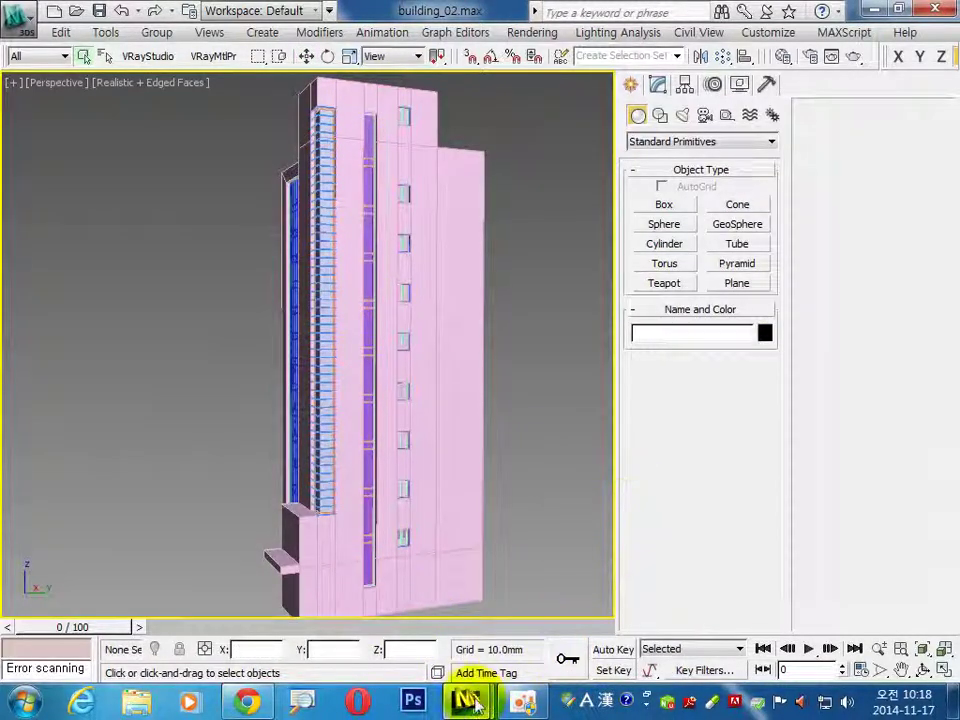
- Connect another set of top and bottom edges with a single vertical edge
mouse_move(465, 701)
left_click(530, 580)
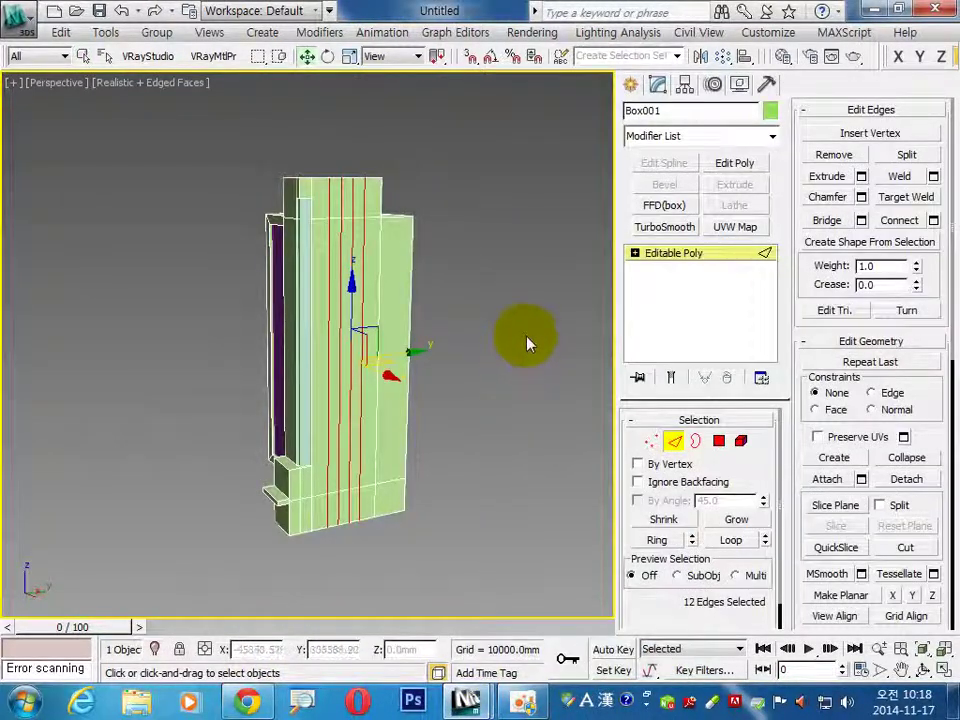
left_click(528, 344)
left_click(323, 200)
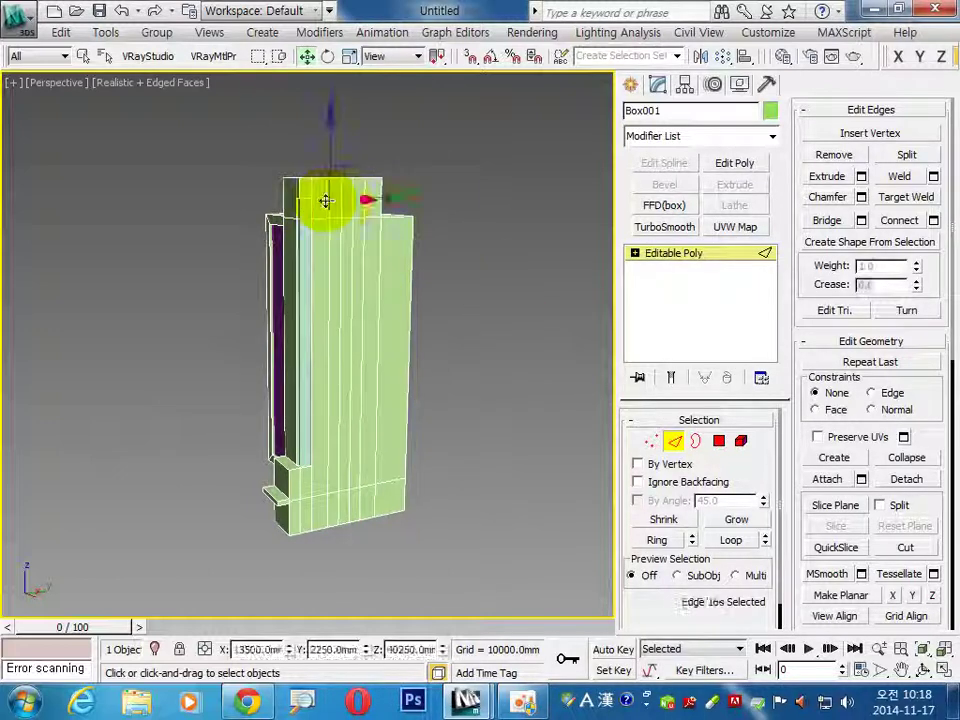
left_click(323, 488, "ctrl")
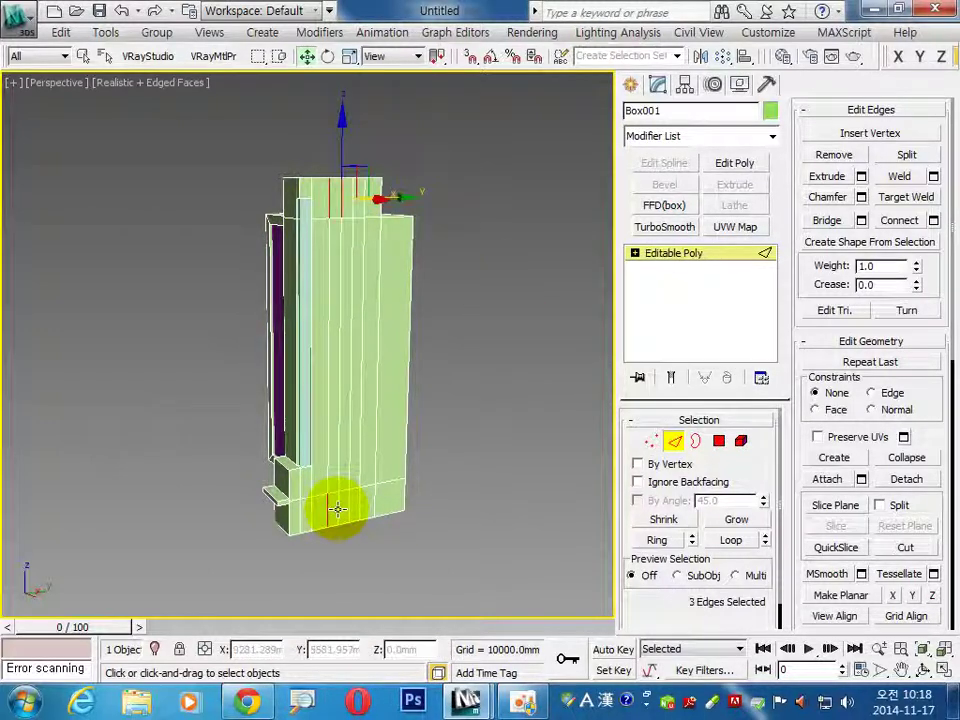
left_click(345, 505, "ctrl")
left_click(933, 220)
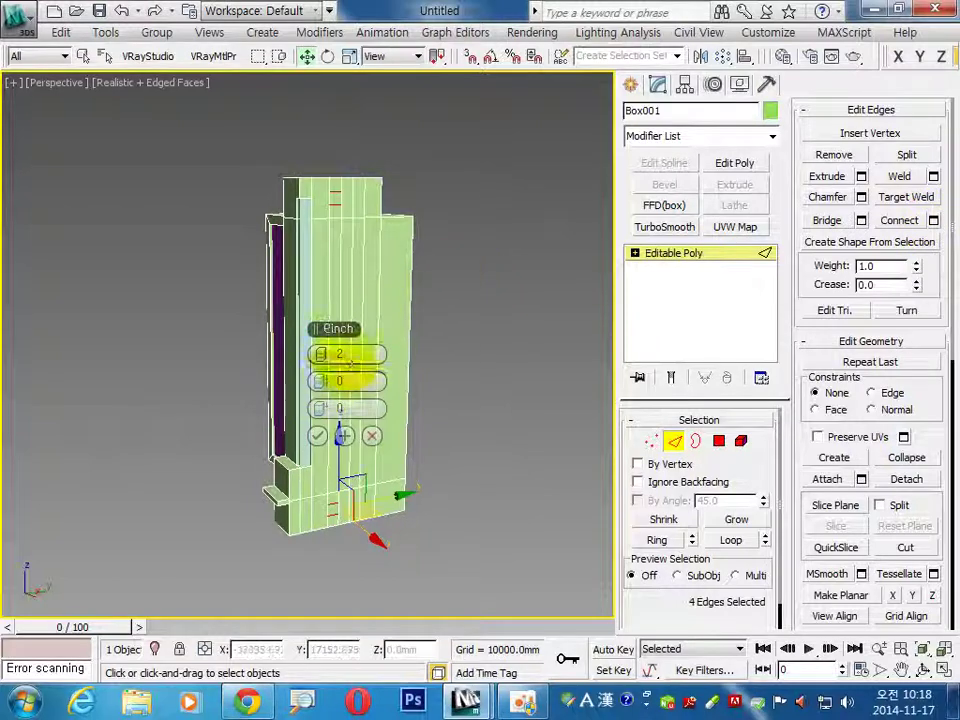
type("1")
key("Return")
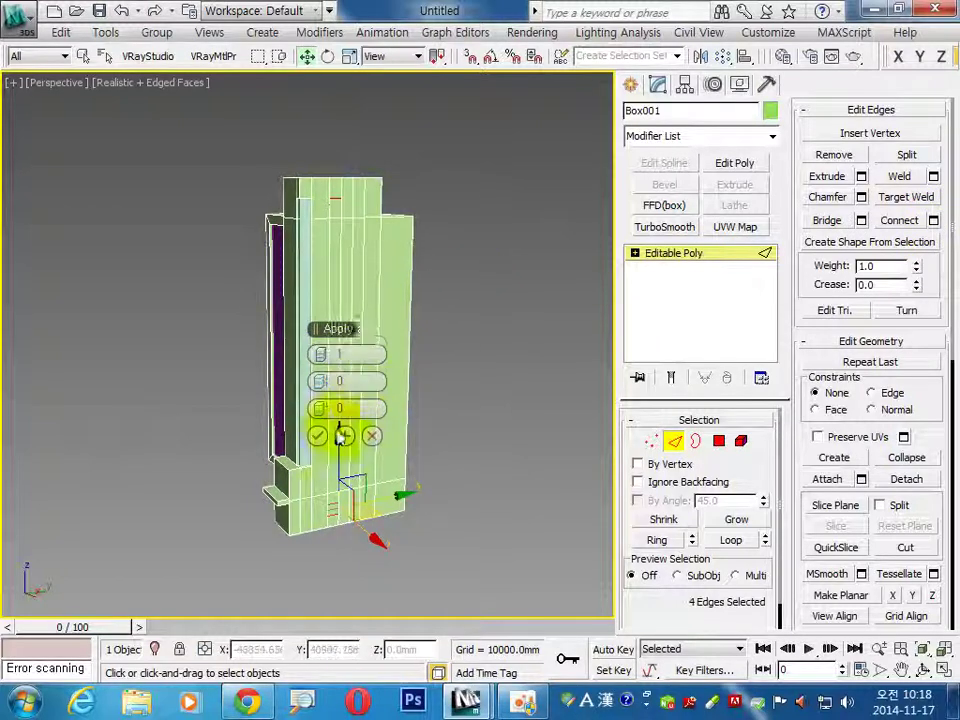
left_click(317, 437)
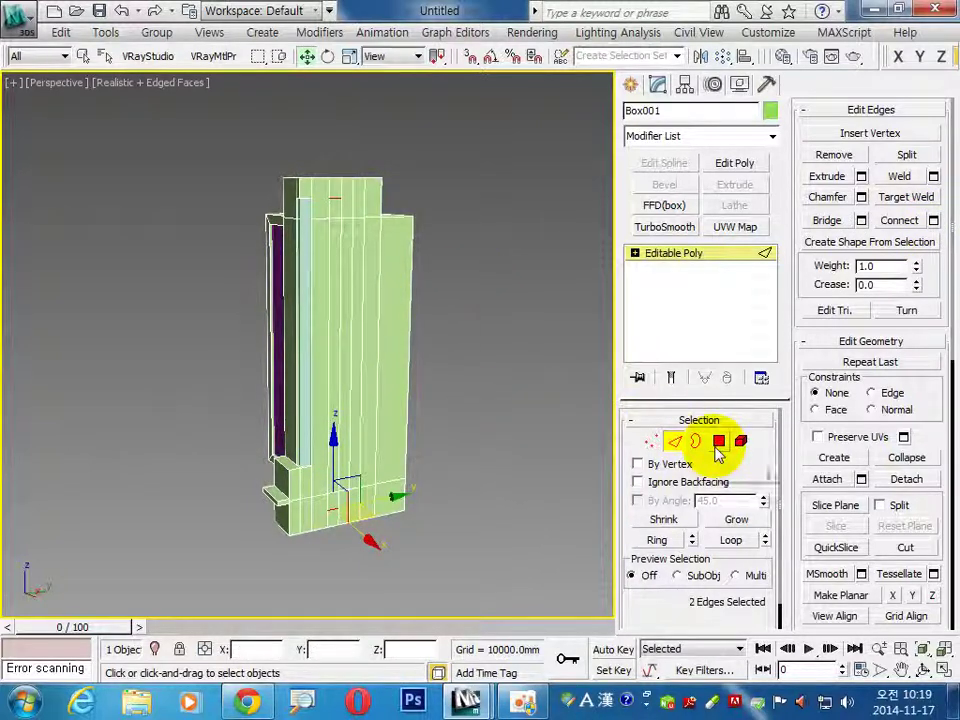
- Select the top, long front, and bottom polygons of the facade strip
left_click(719, 441)
left_click(333, 207)
left_click(348, 355, "ctrl")
left_click(334, 500, "ctrl")
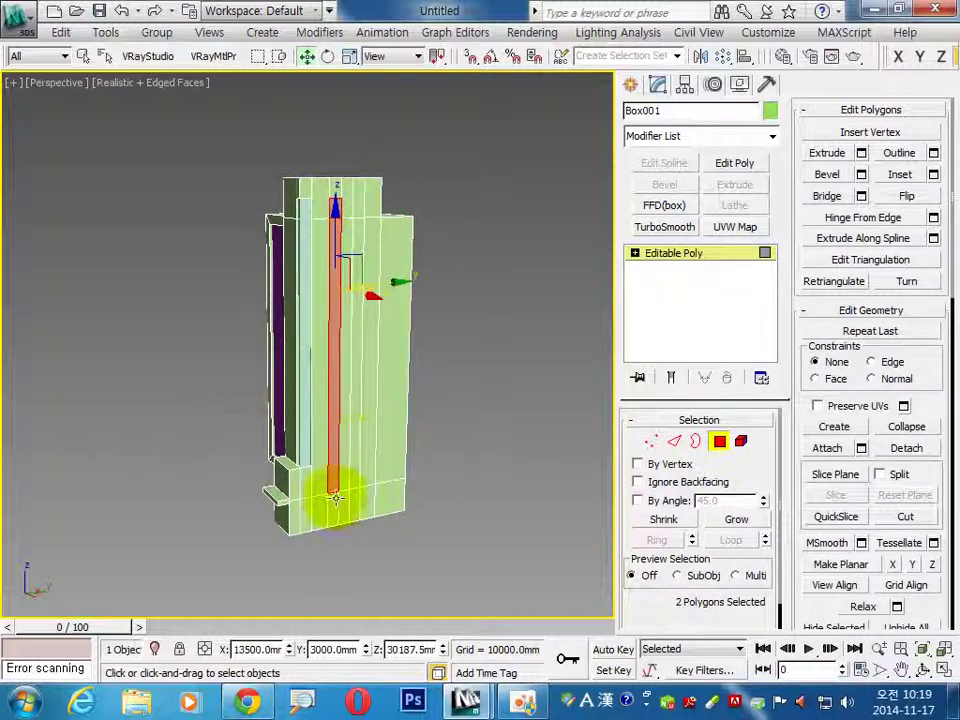
- Extrude the strip -400 mm, detach it as Object003, and colour Box001 pale yellow
left_click(861, 153)
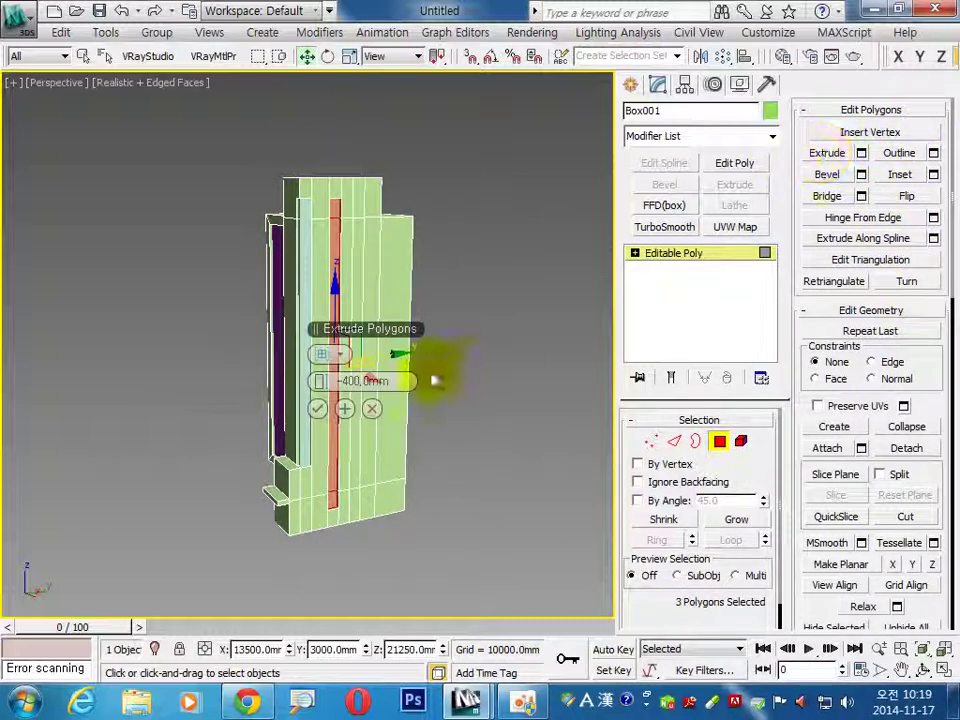
left_click(317, 409)
left_click(906, 448)
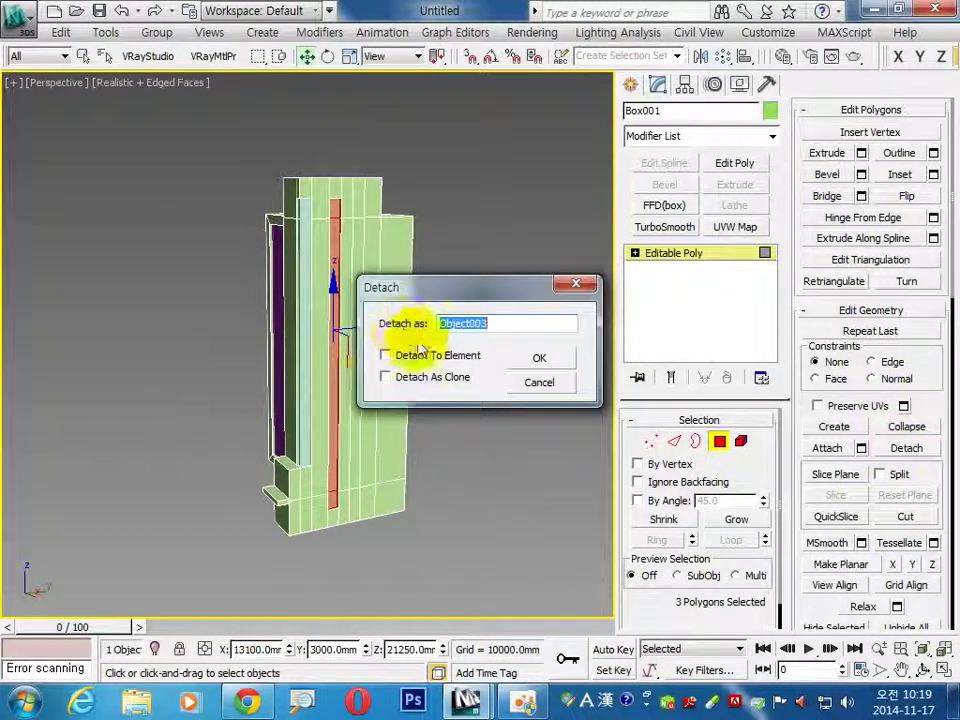
left_click(541, 360)
left_click(769, 110)
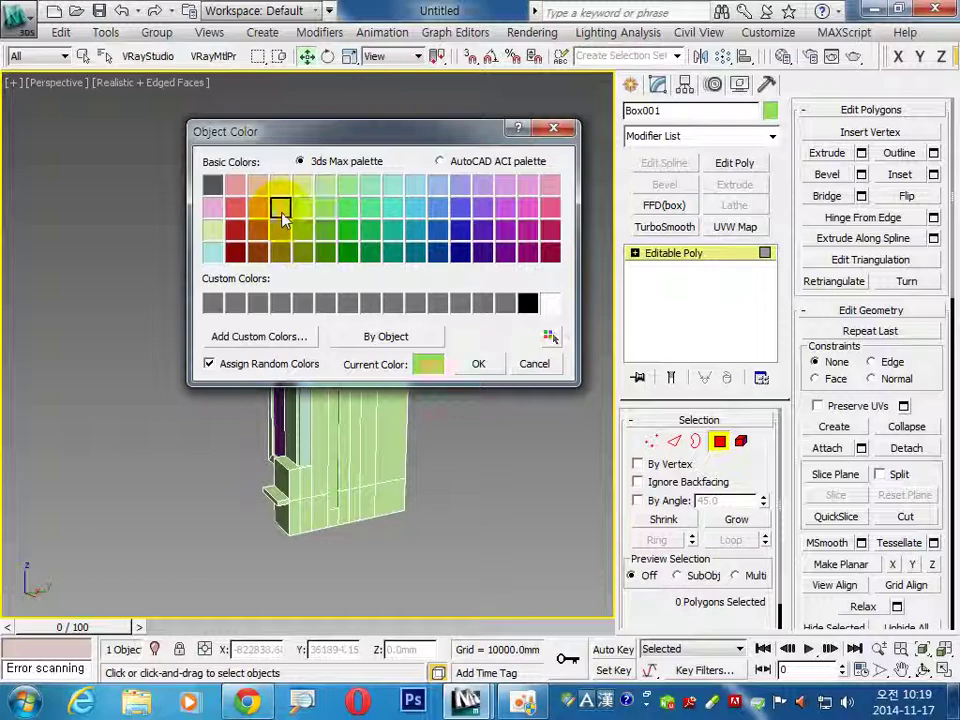
left_click(478, 363)
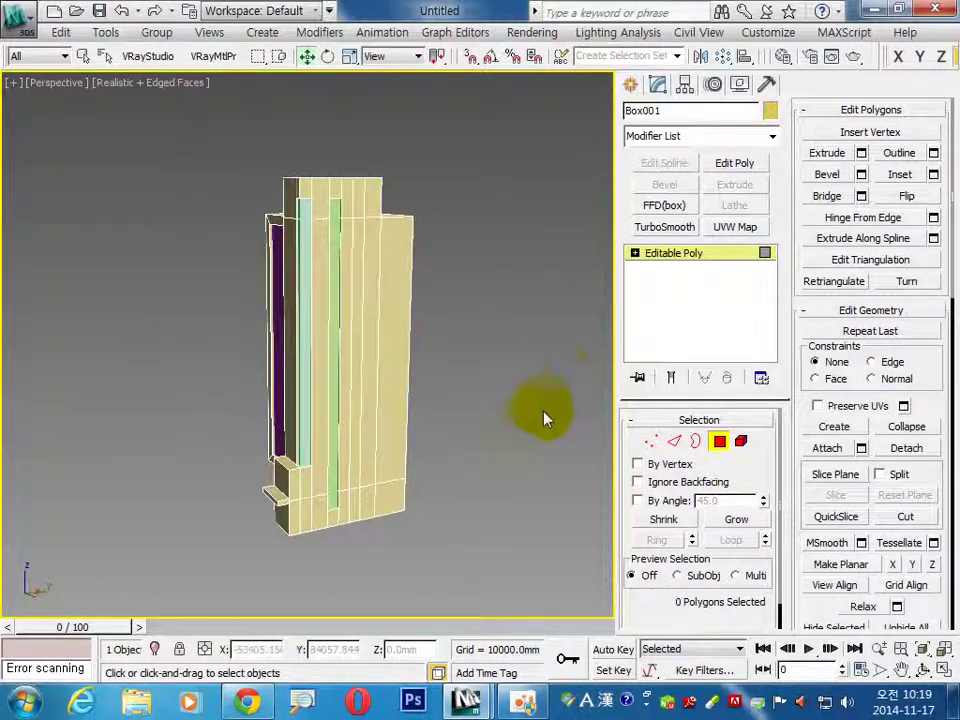
- Connect two selected edges on the yellow tower's front with new vertical lines
left_click(674, 441)
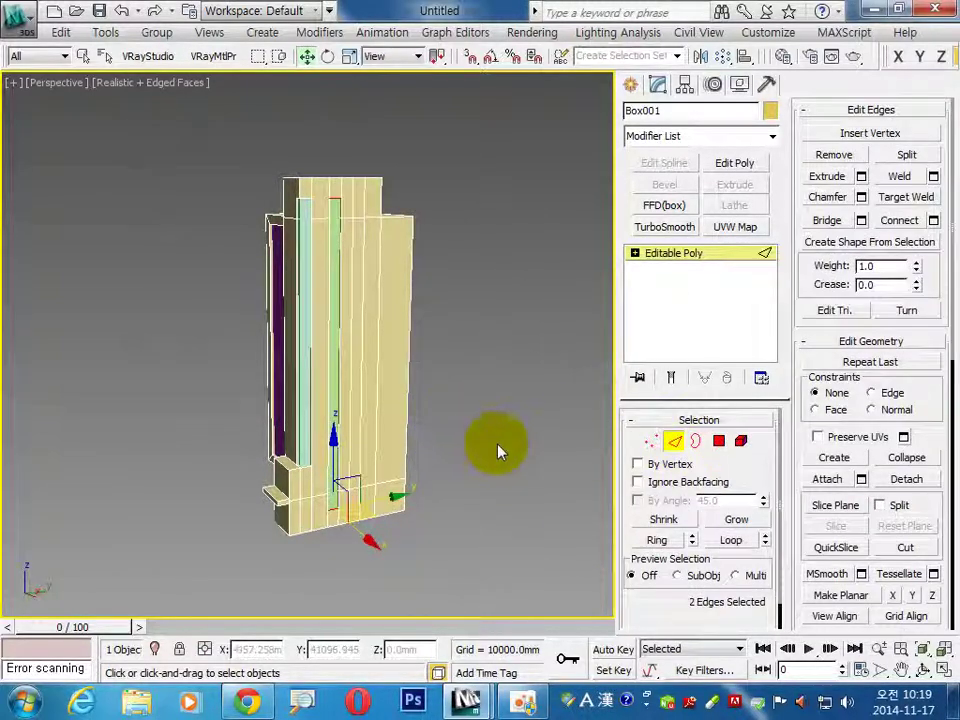
left_click(354, 200)
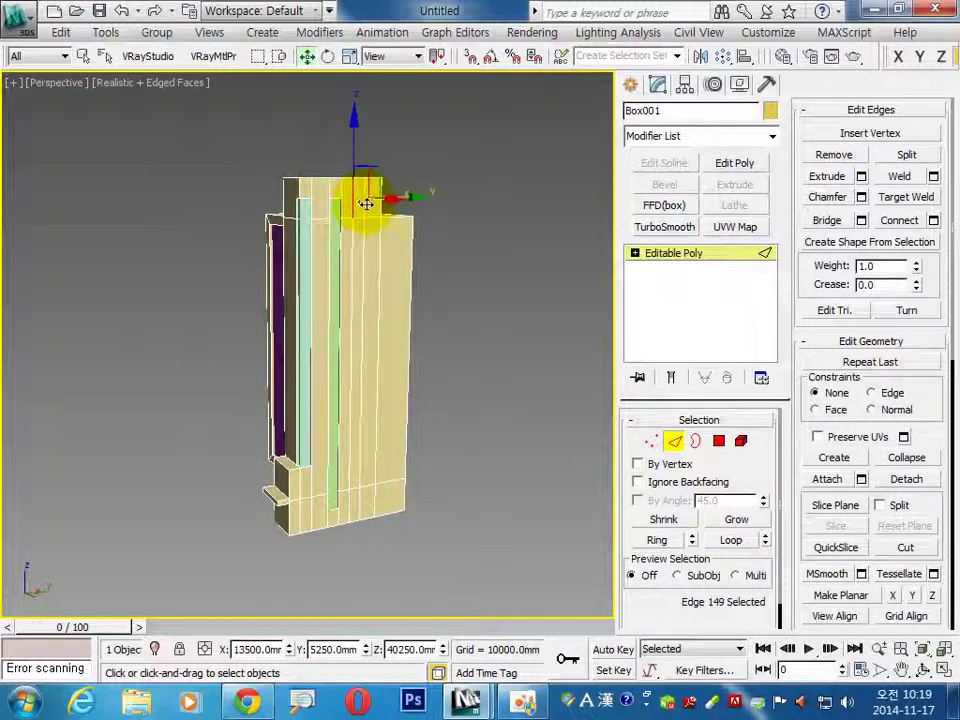
left_click(412, 298, "ctrl")
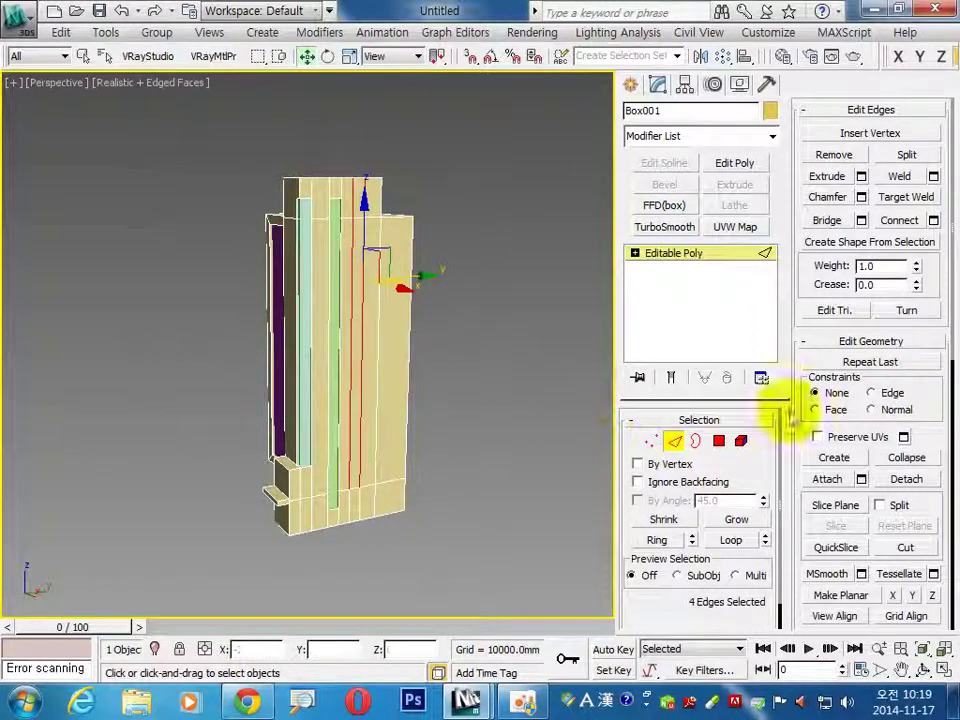
left_click(900, 220)
- Select a lower front edge, then bring up the building_02 reference scene
left_click(354, 204)
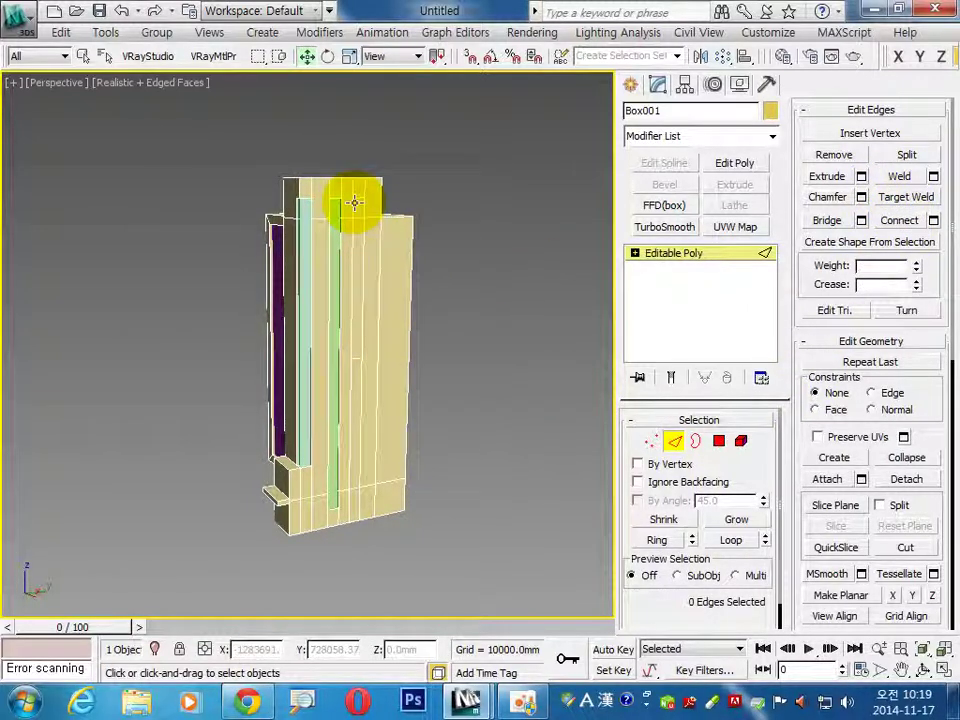
left_click(356, 354)
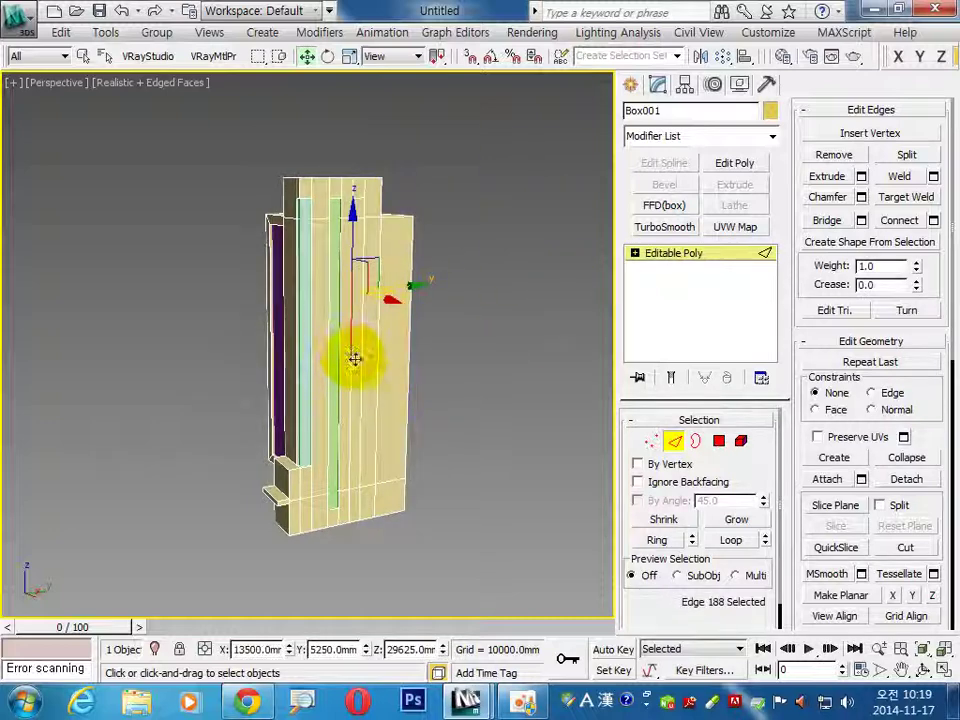
left_click(360, 364)
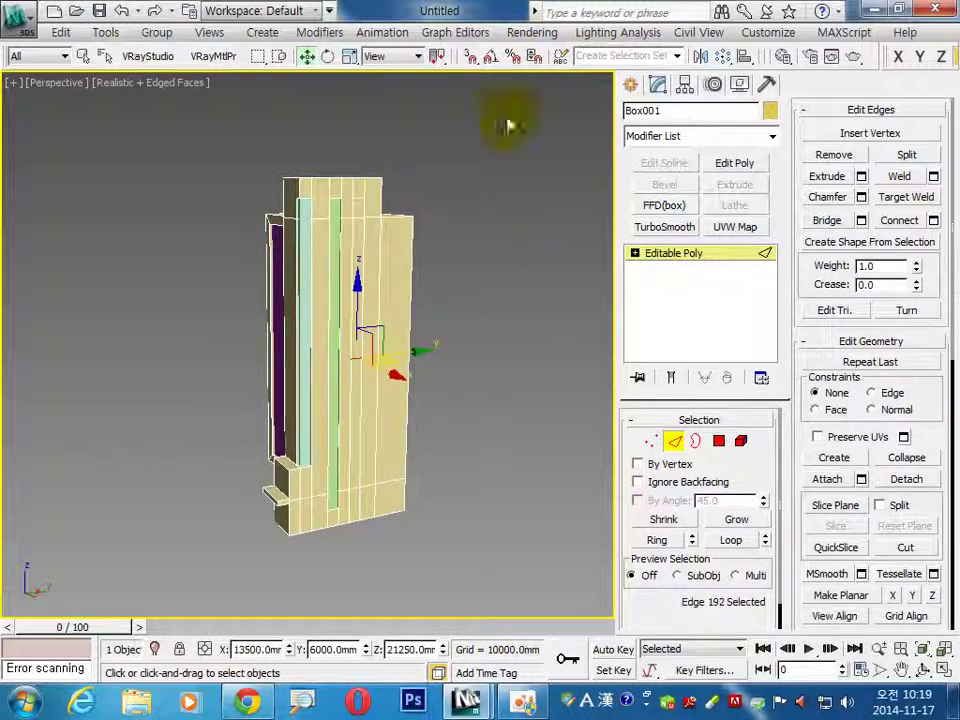
left_click(465, 700)
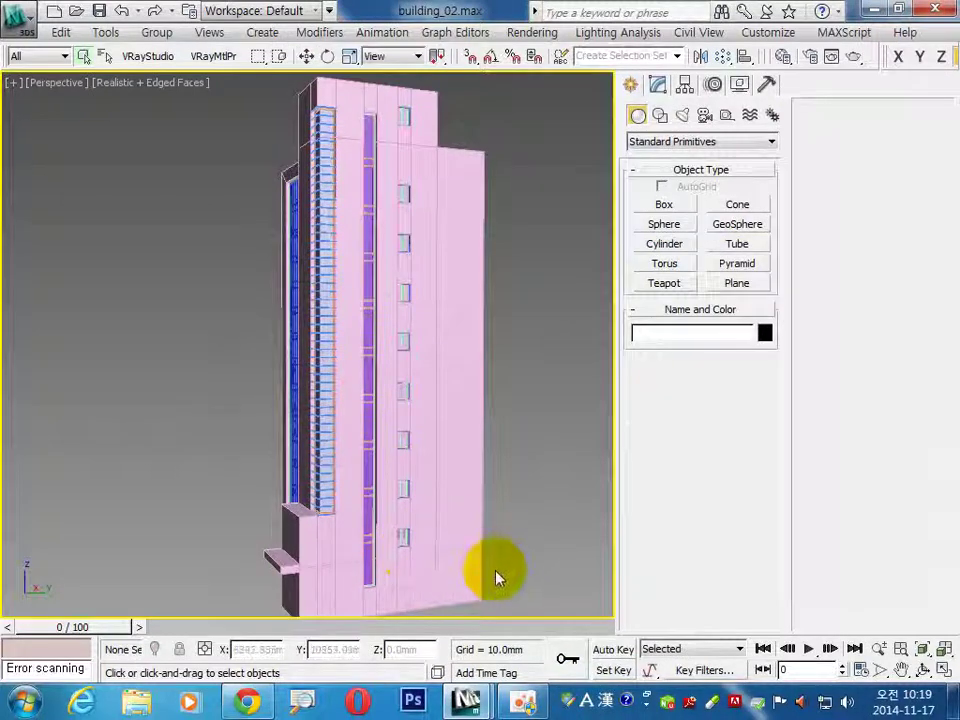
- Zoom in on building_02, select its facade object, and enter Vertex mode
scroll(500, 520, "up", 2)
scroll(480, 470, "up", 2)
scroll(420, 360, "up", 2)
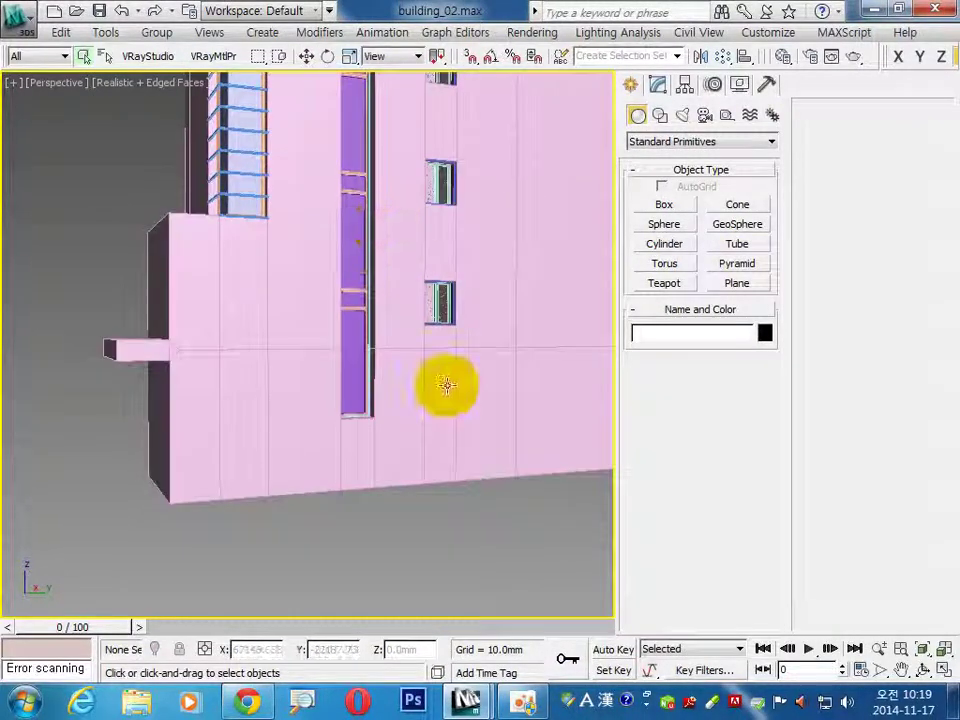
left_click(443, 383)
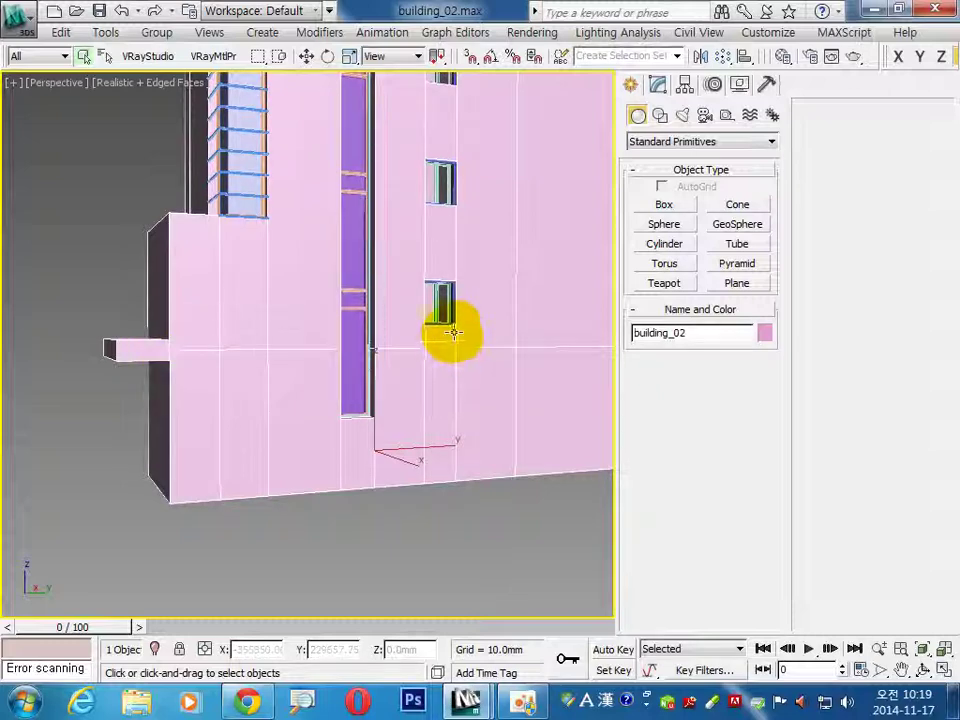
left_click(657, 84)
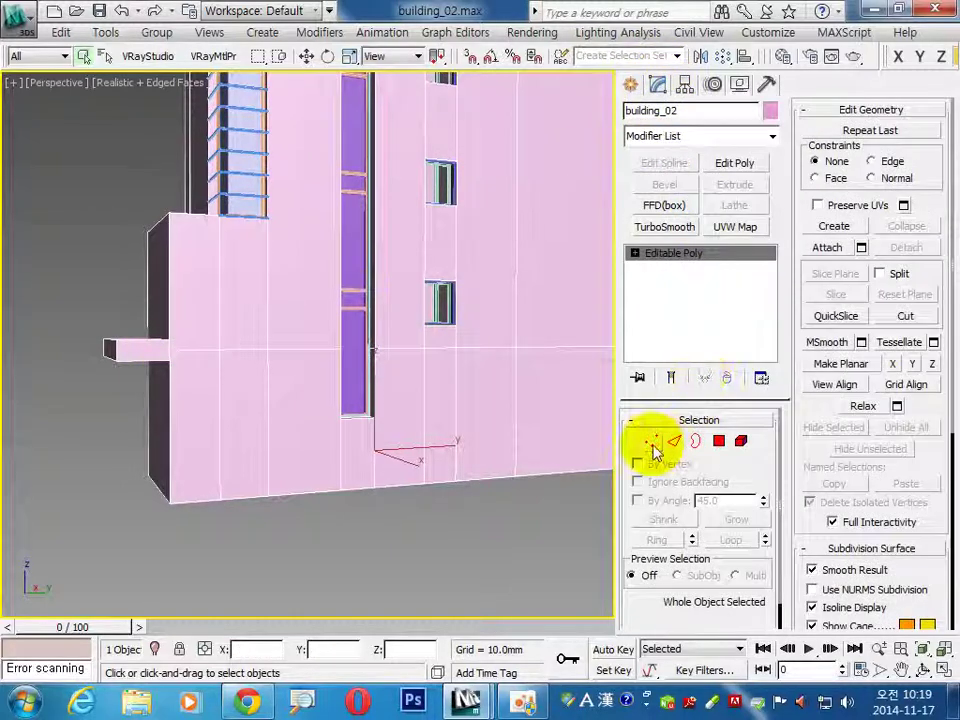
left_click(651, 441)
- Place a lower facade vertex at X 13500, Y 6600, Z 5250 mm, then return to Untitled
left_click(456, 325)
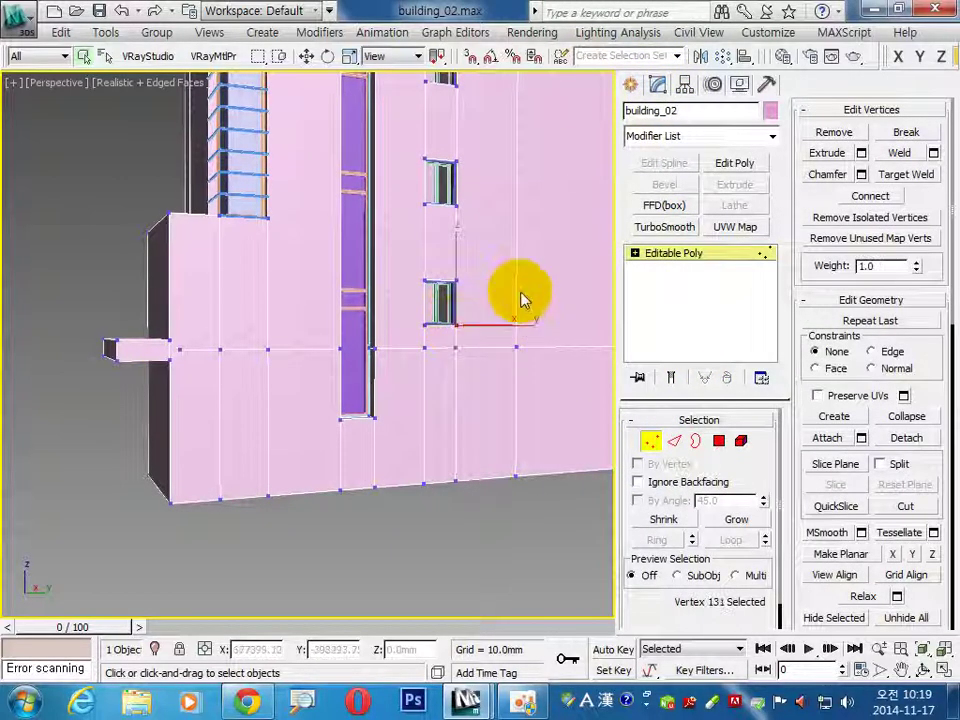
right_click(306, 57)
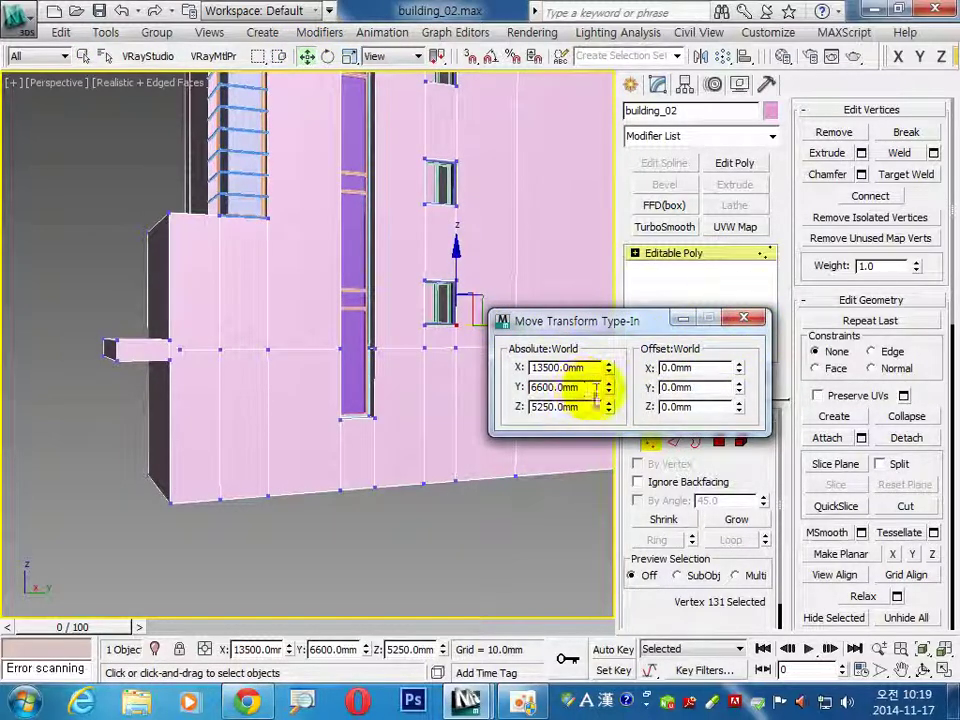
left_click(743, 318)
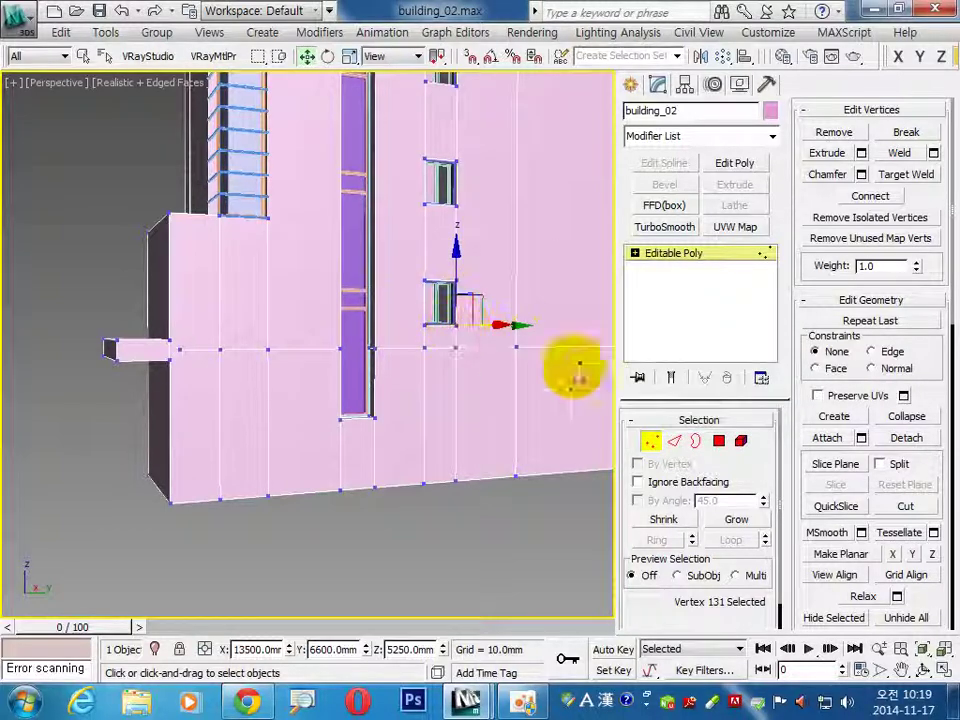
left_click(657, 448)
mouse_move(465, 701)
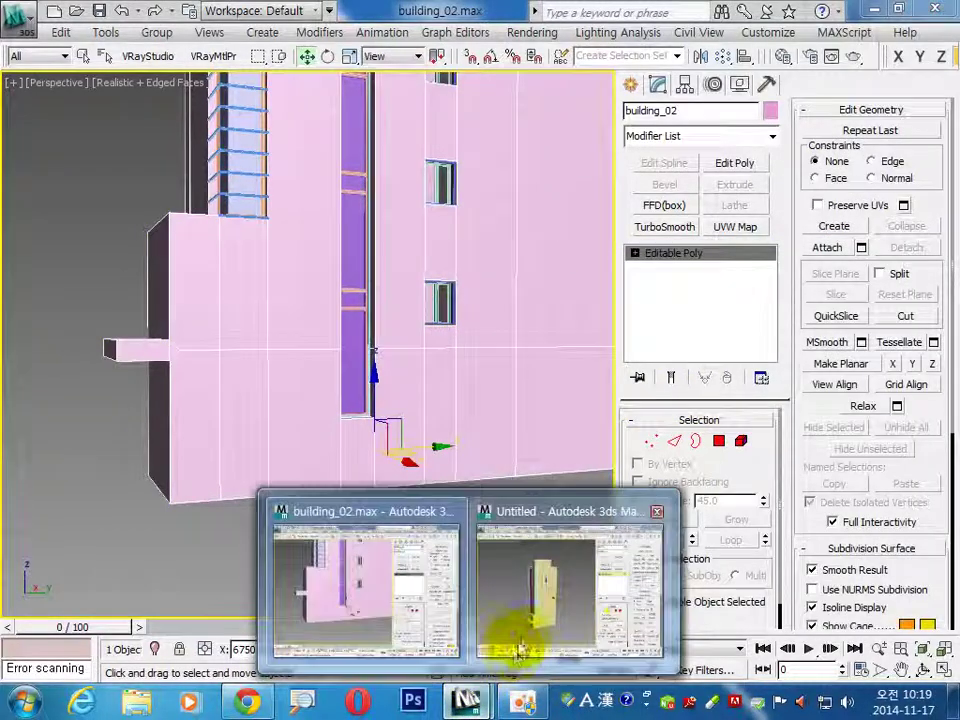
left_click(560, 570)
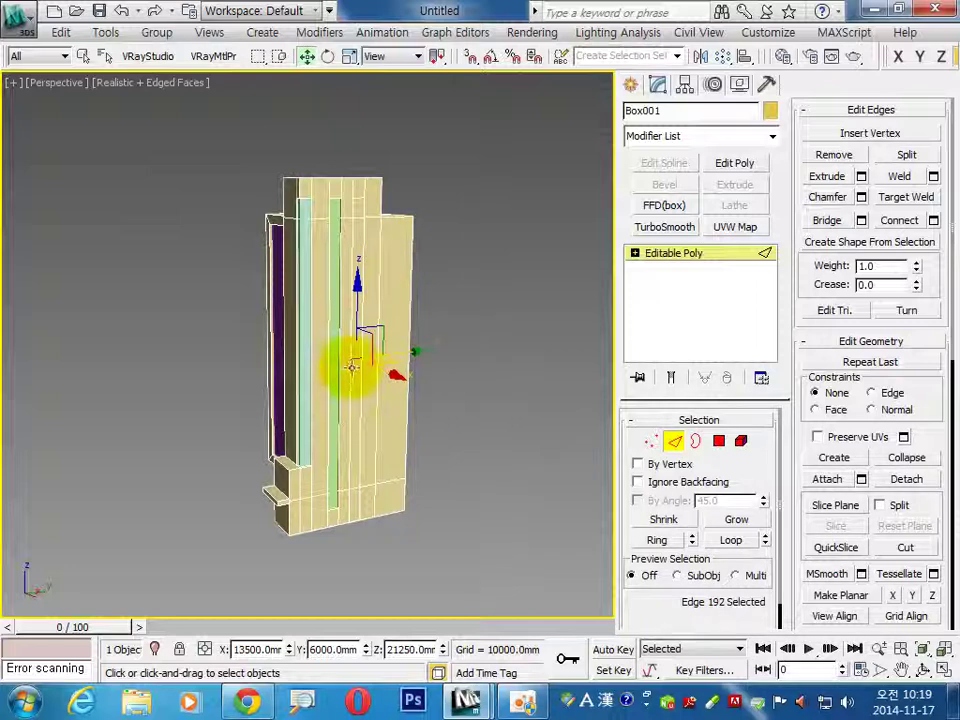
- Move the selected edges to Z 6000 mm with the Move Type-In
right_click(306, 56)
double_click(562, 406)
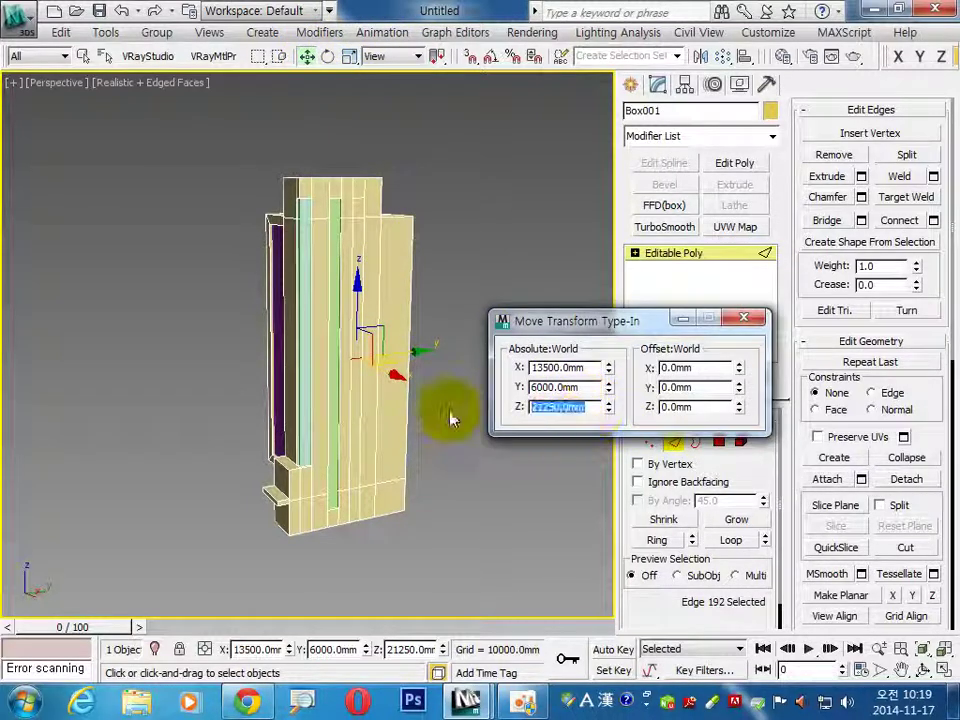
type("6000")
key("Return")
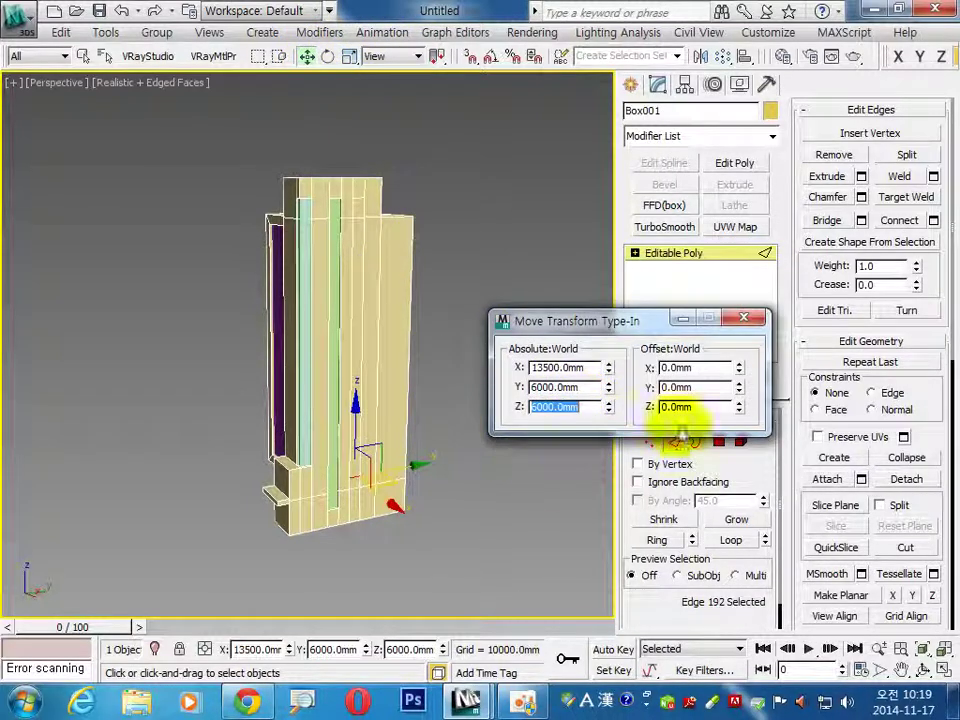
left_click(744, 318)
- Connect two facade-column edges with new connecting edges
left_click(375, 390)
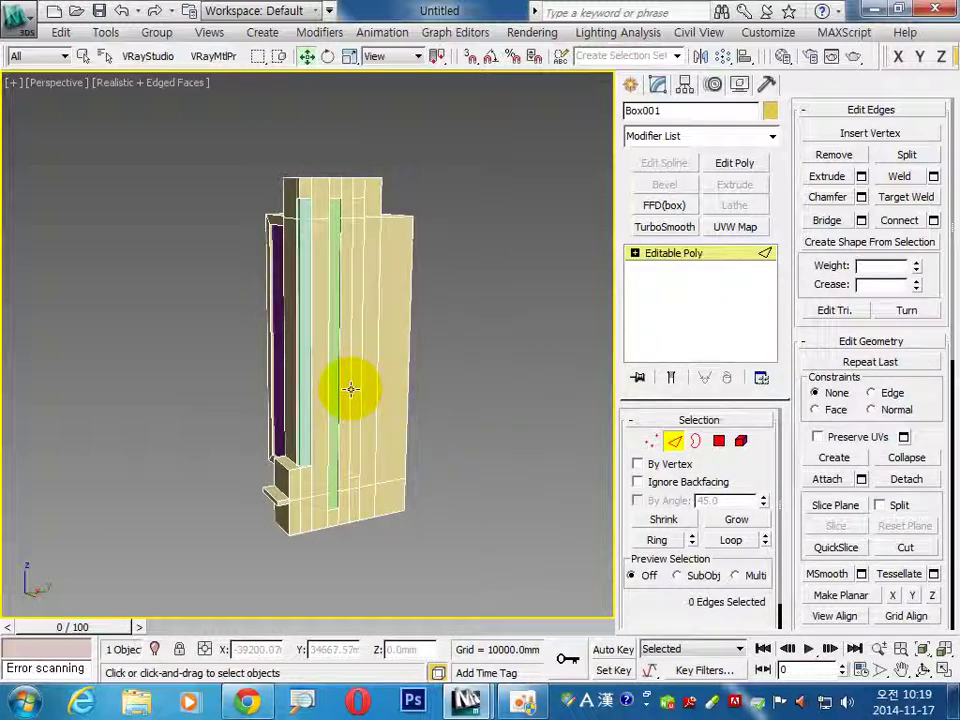
left_click(351, 390)
left_click(364, 388, "ctrl")
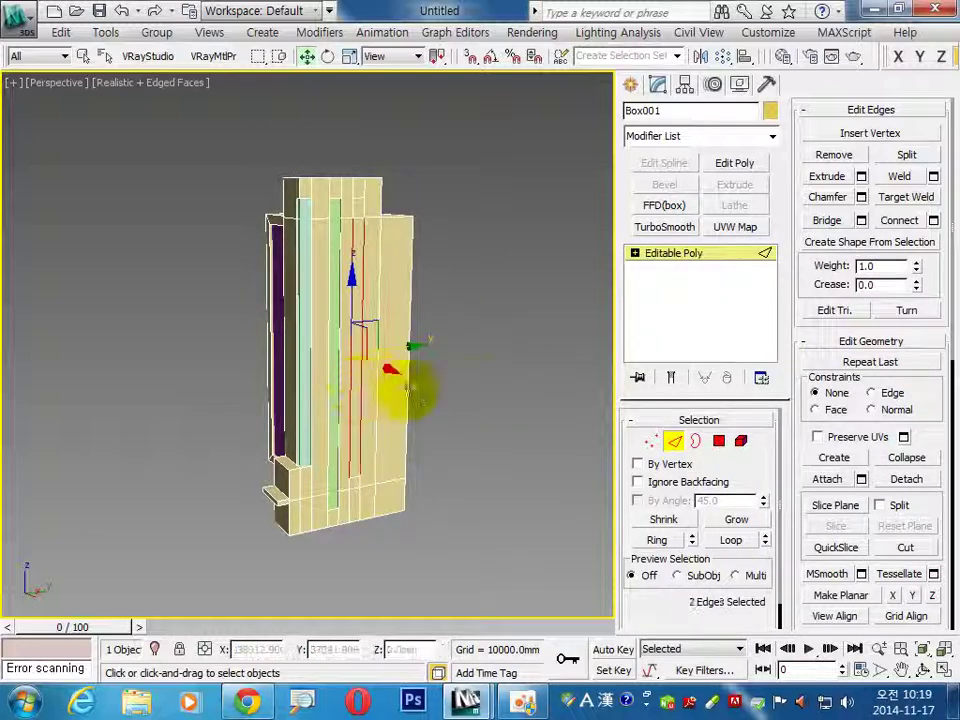
left_click(933, 220)
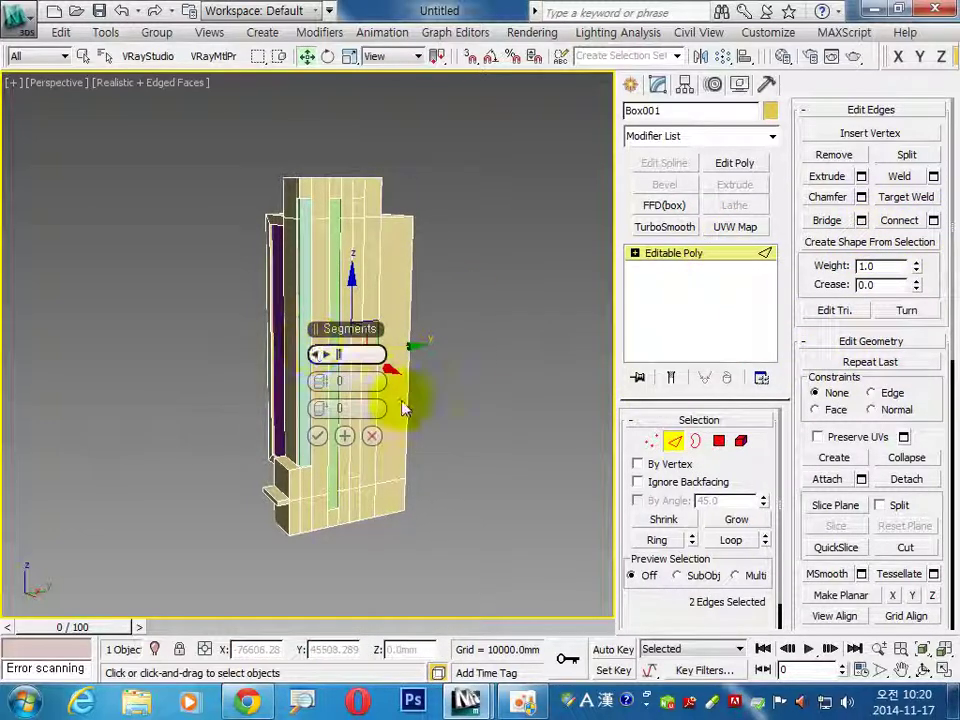
left_click(316, 436)
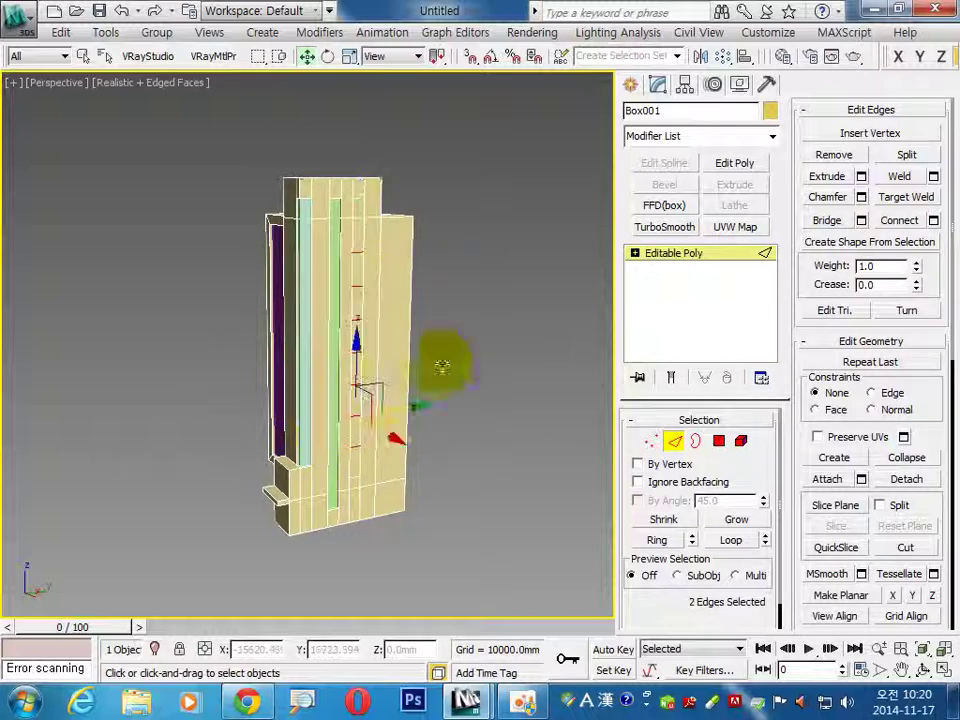
- Select nine horizontal column edges and chamfer them by 750 mm
scroll(458, 410, "up", 1)
scroll(414, 381, "up", 2)
scroll(407, 430, "up", 2)
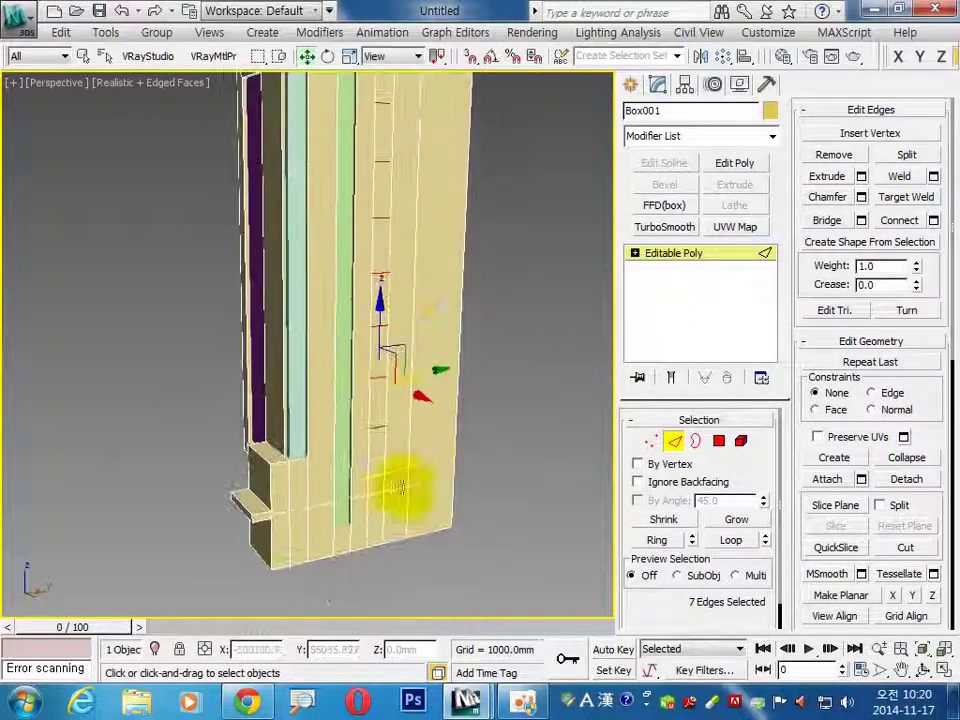
left_click(377, 478, "ctrl")
scroll(437, 289, "down", 3)
mouse_move(437, 289)
middle_mouse_down("alt")
mouse_move(437, 463)
mouse_move(390, 248)
mouse_move(463, 467)
mouse_move(454, 332)
middle_mouse_up("alt")
left_click(463, 467, "ctrl")
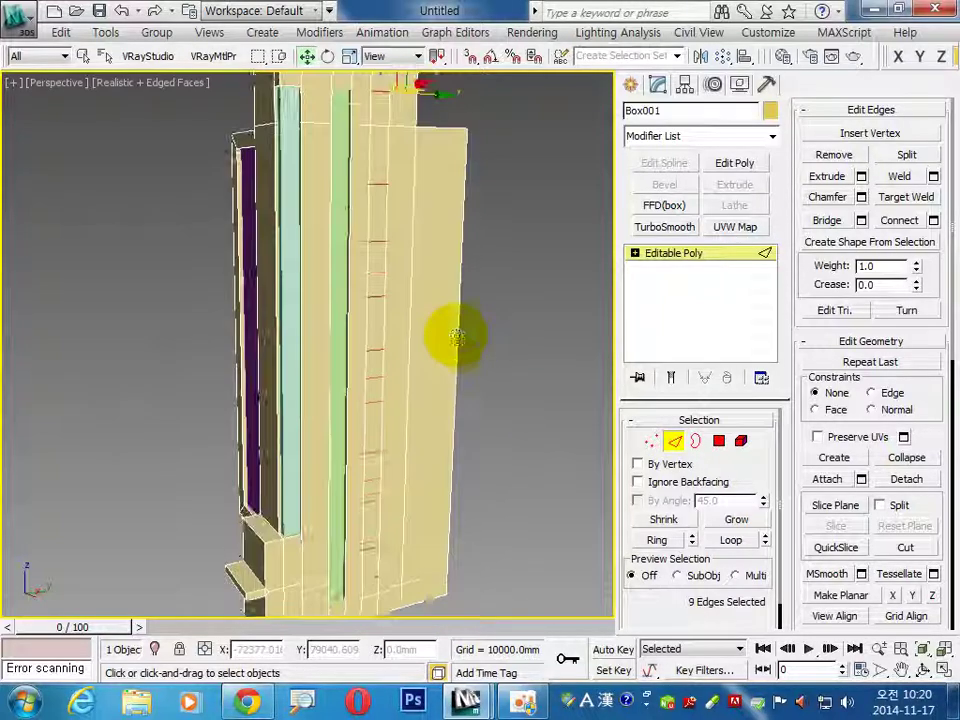
left_click(861, 197)
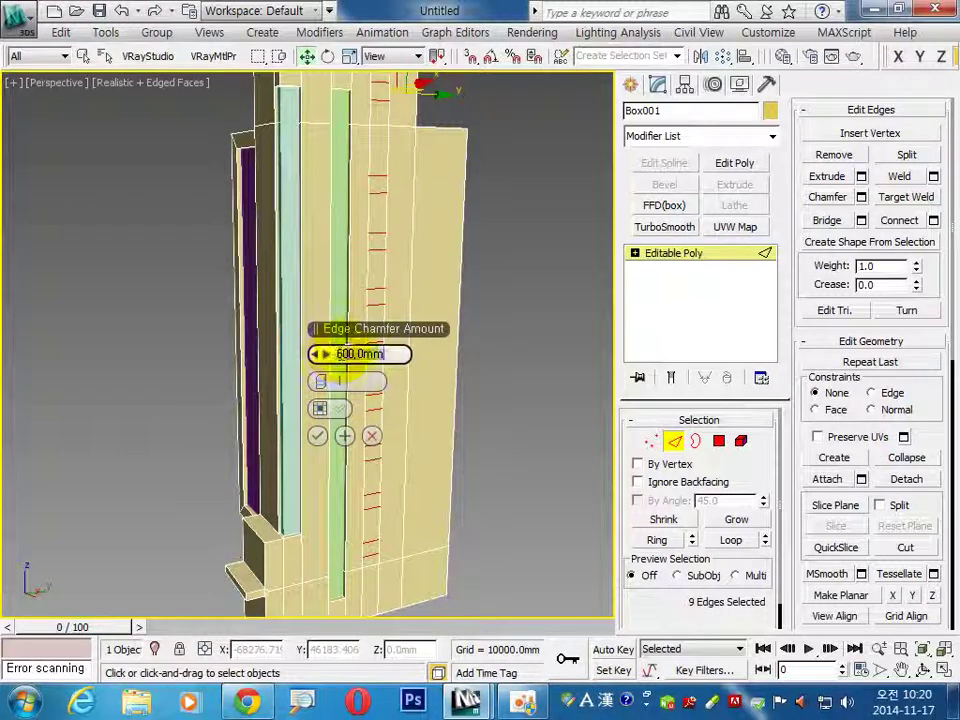
type("750")
key("Return")
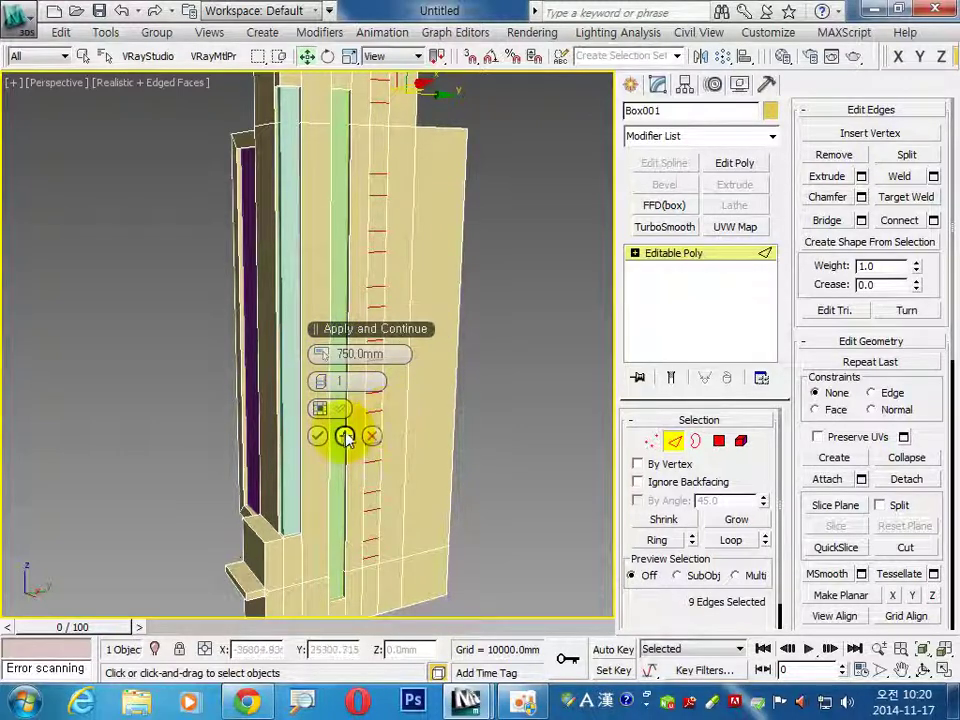
left_click(318, 437)
mouse_move(456, 377)
middle_mouse_down("alt")
mouse_move(467, 435)
mouse_move(490, 368)
middle_mouse_up("alt")
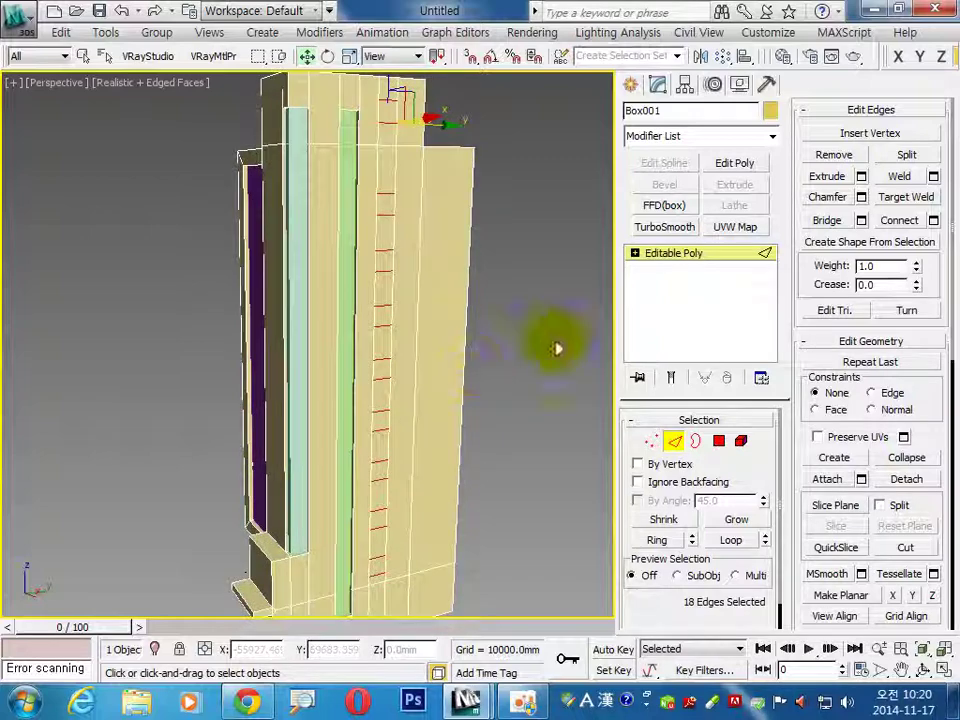
- Select the nine small window faces up the tower column
left_click(719, 441)
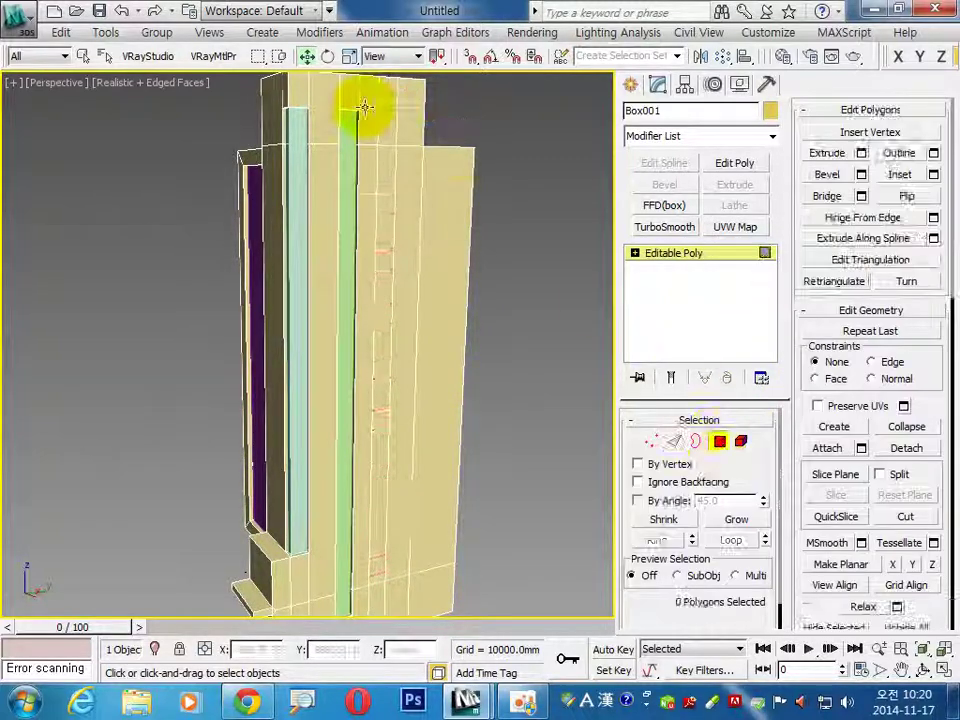
left_click(389, 111)
left_click(387, 205, "ctrl")
left_click(386, 259, "ctrl")
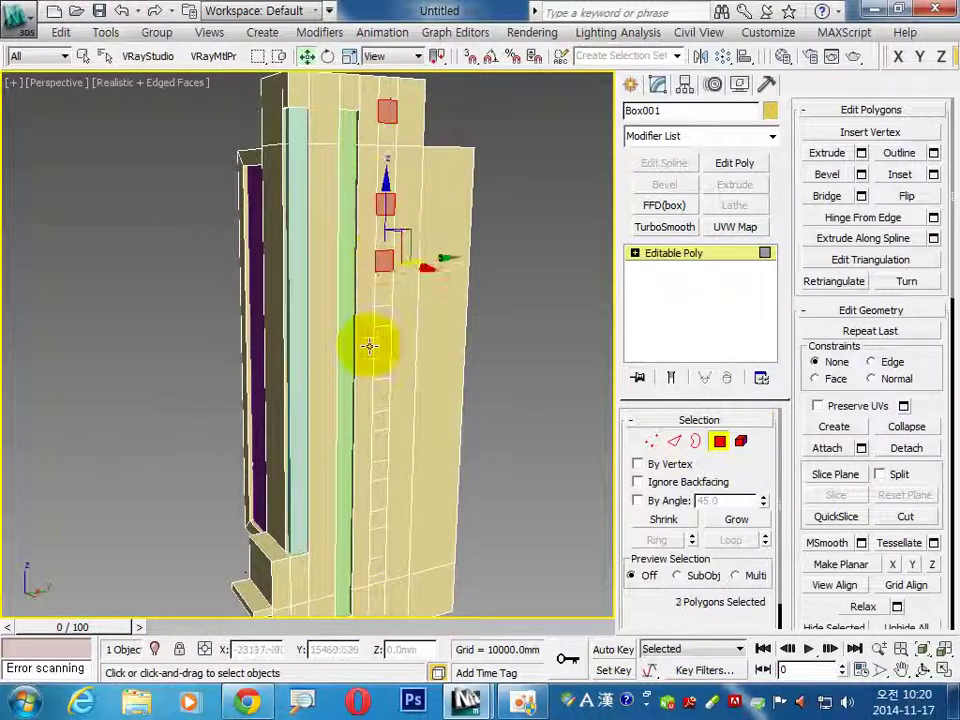
left_click(382, 316, "ctrl")
left_click(381, 362, "ctrl")
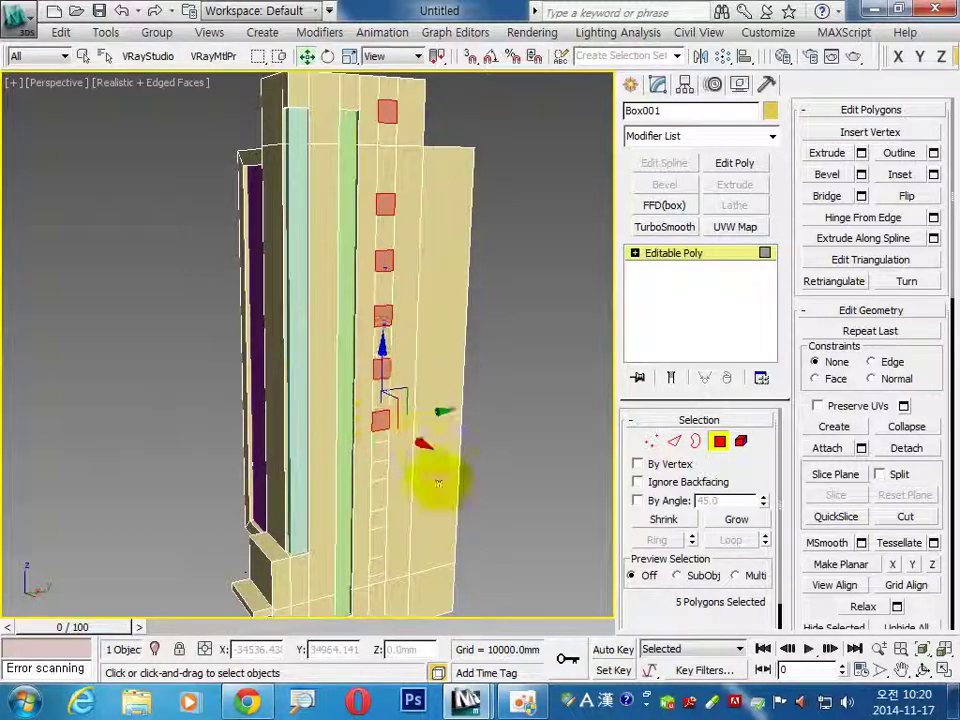
left_click(418, 450, "ctrl")
middle_click_drag(418, 450, 456, 372)
left_click(390, 337, "ctrl")
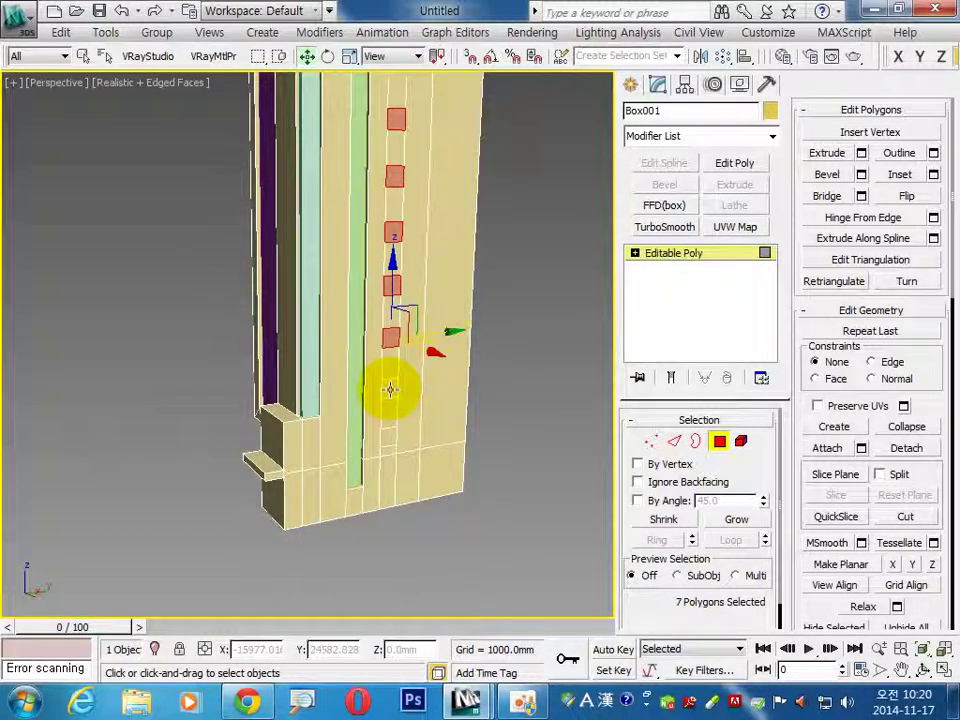
left_click(390, 389, "ctrl")
middle_click_drag(501, 311, 494, 475, "alt")
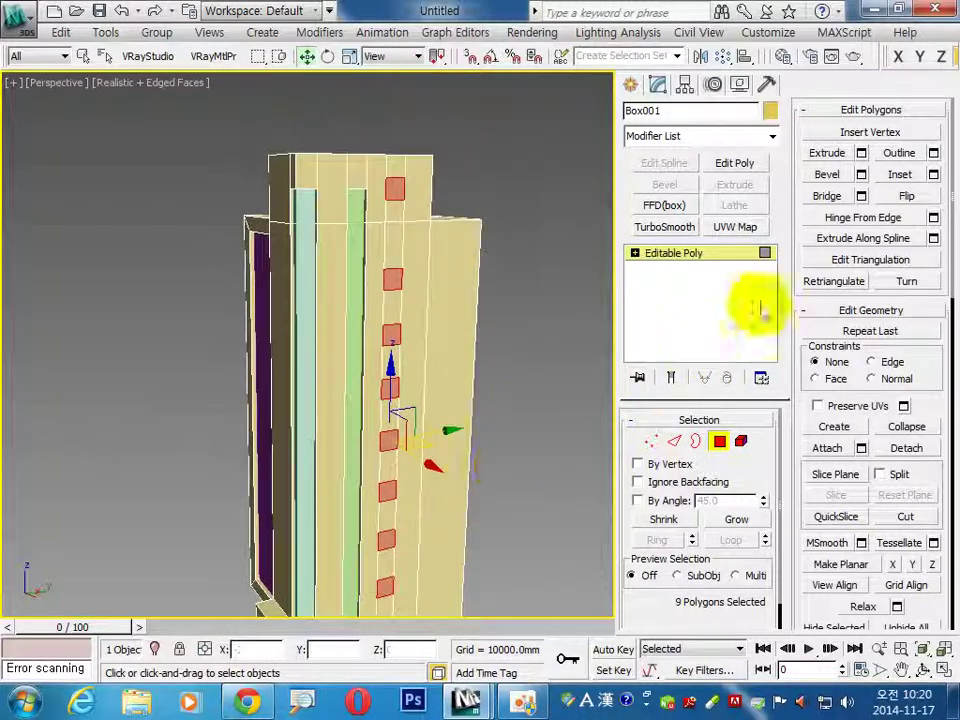
- Extrude the window faces -400 mm and detach them as a separate object
left_click(861, 153)
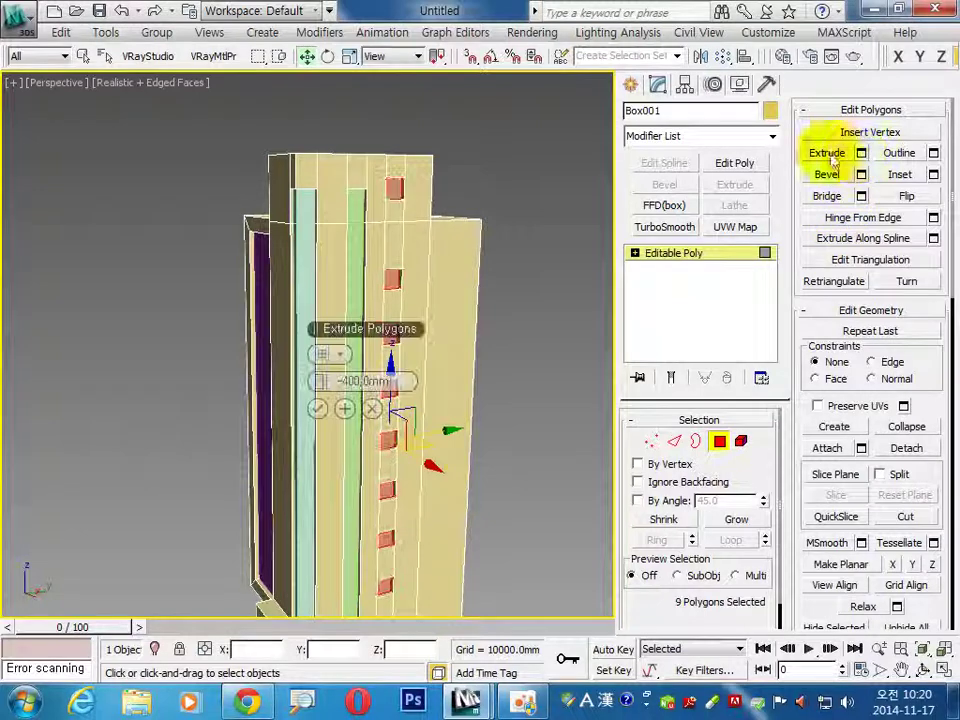
left_click(318, 411)
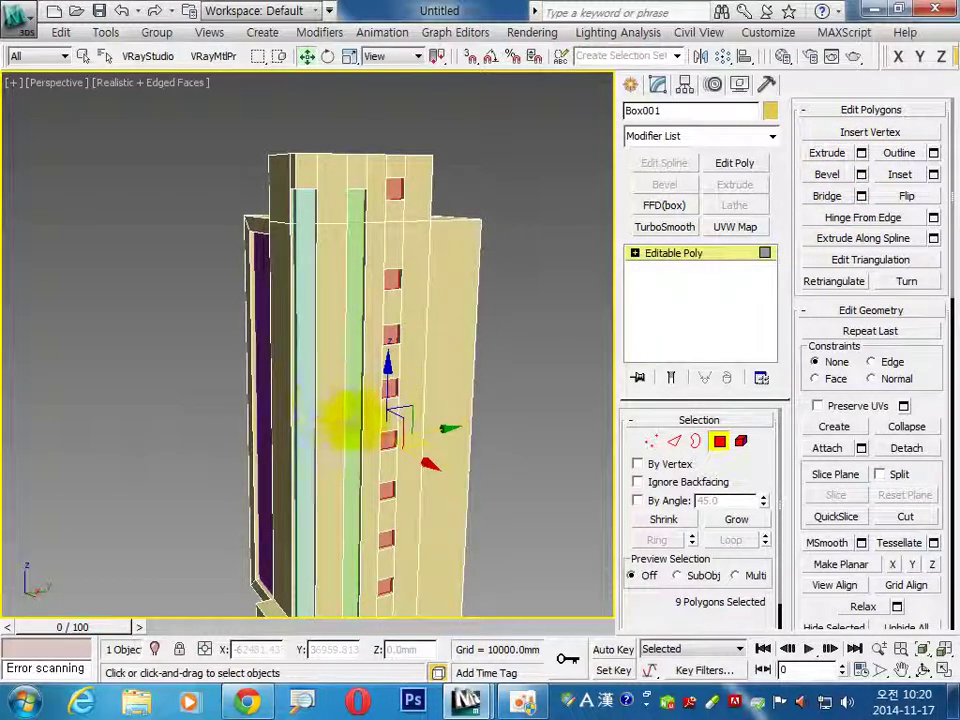
left_click(907, 449)
left_click(540, 357)
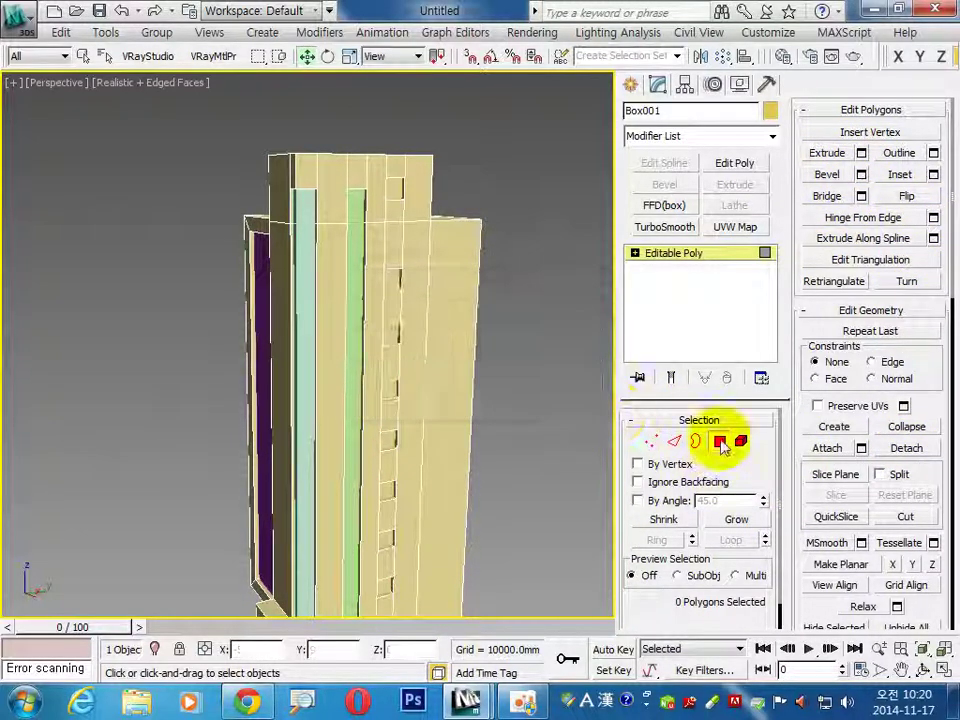
- Colour the tower body green and orbit around the building
left_click(720, 443)
left_click(769, 110)
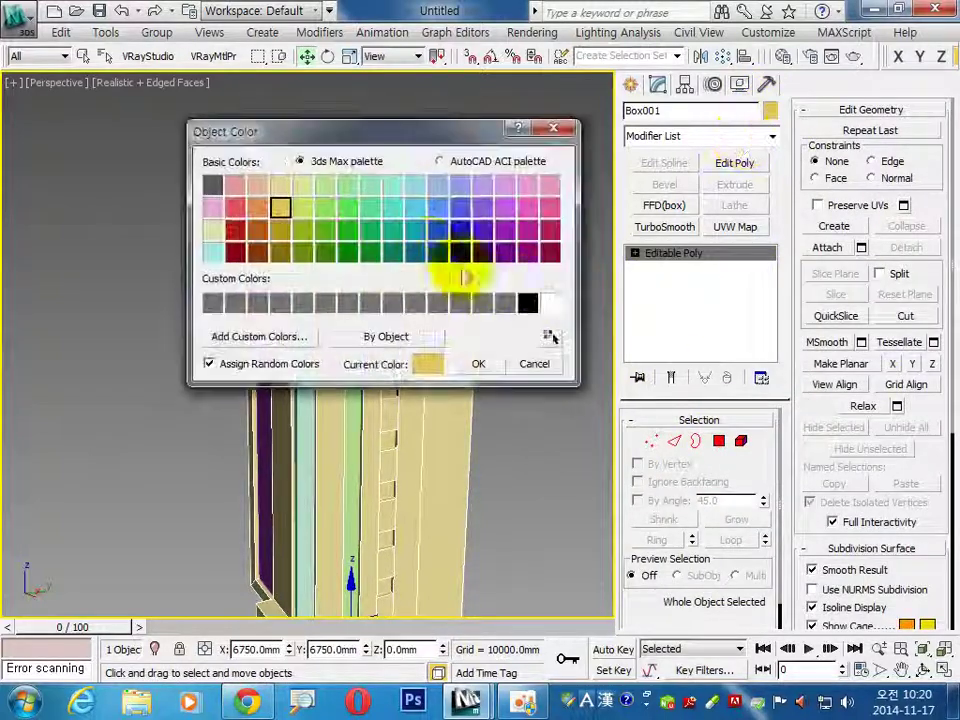
left_click(369, 208)
left_click(477, 364)
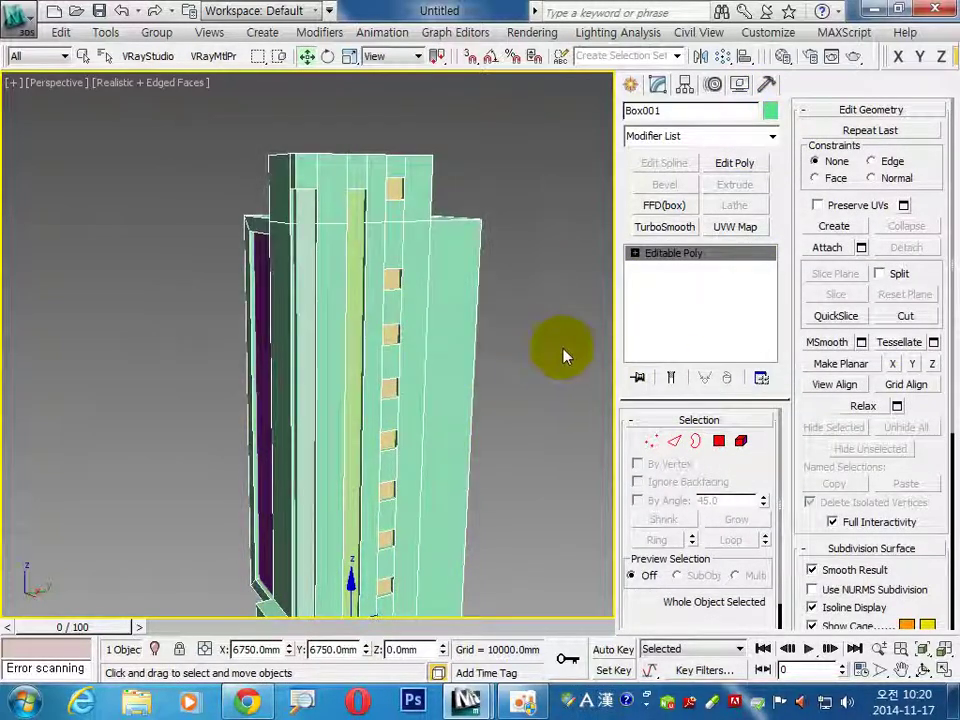
left_click(563, 355)
mouse_move(396, 467)
middle_mouse_down("alt")
mouse_move(470, 490)
mouse_move(463, 441)
mouse_move(508, 444)
middle_mouse_up("alt")
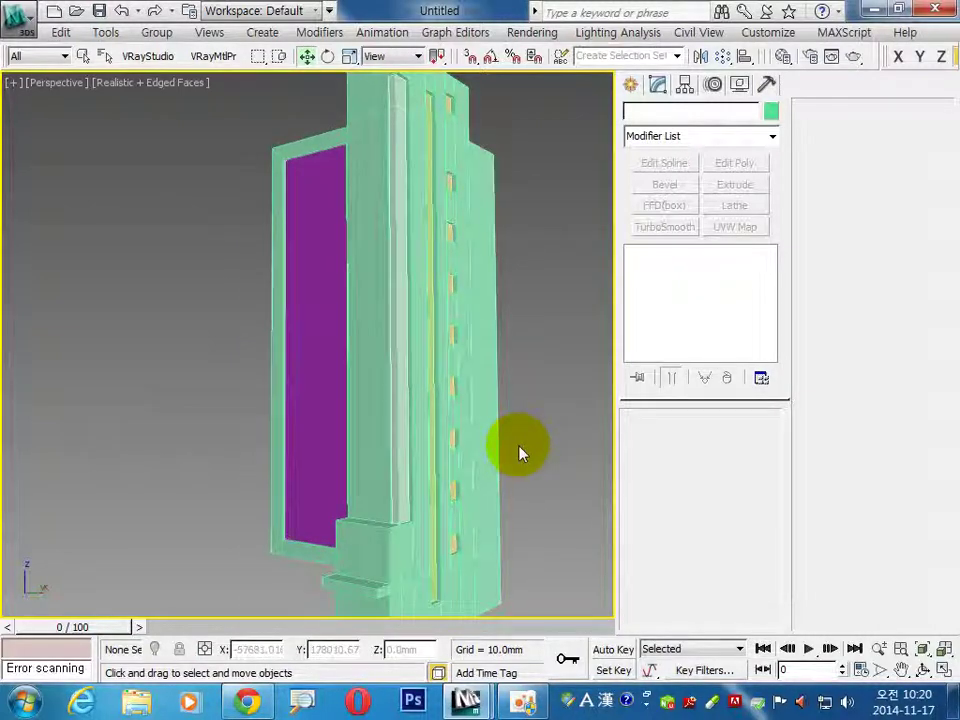